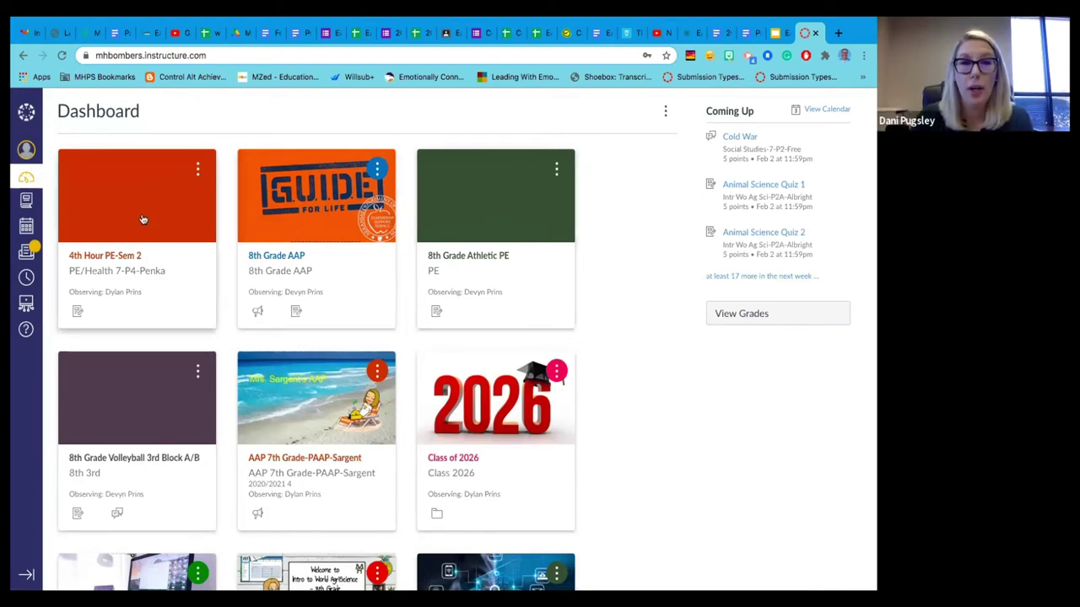
- Look through the course cards on the dashboard and which observed student each one belongs to
scroll(366, 340, "down", 3)
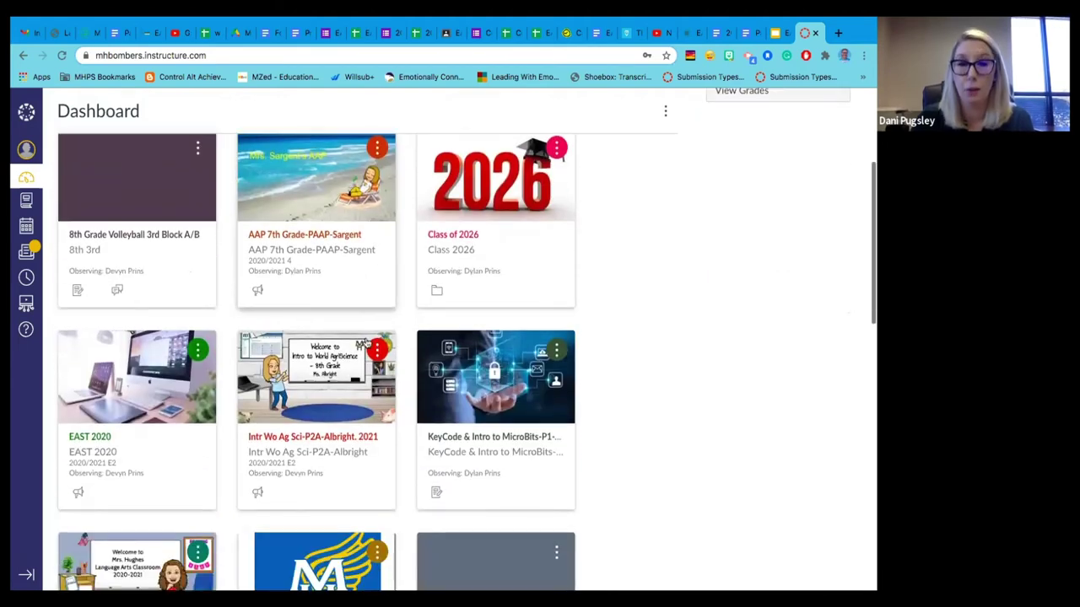
scroll(365, 341, "down", 2)
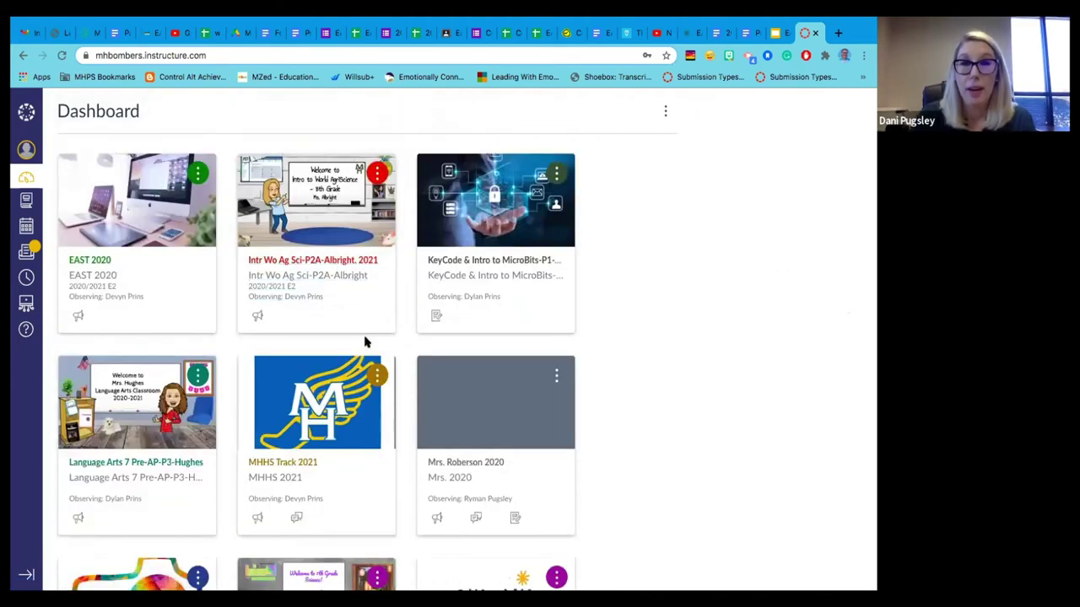
scroll(364, 342, "up", 5)
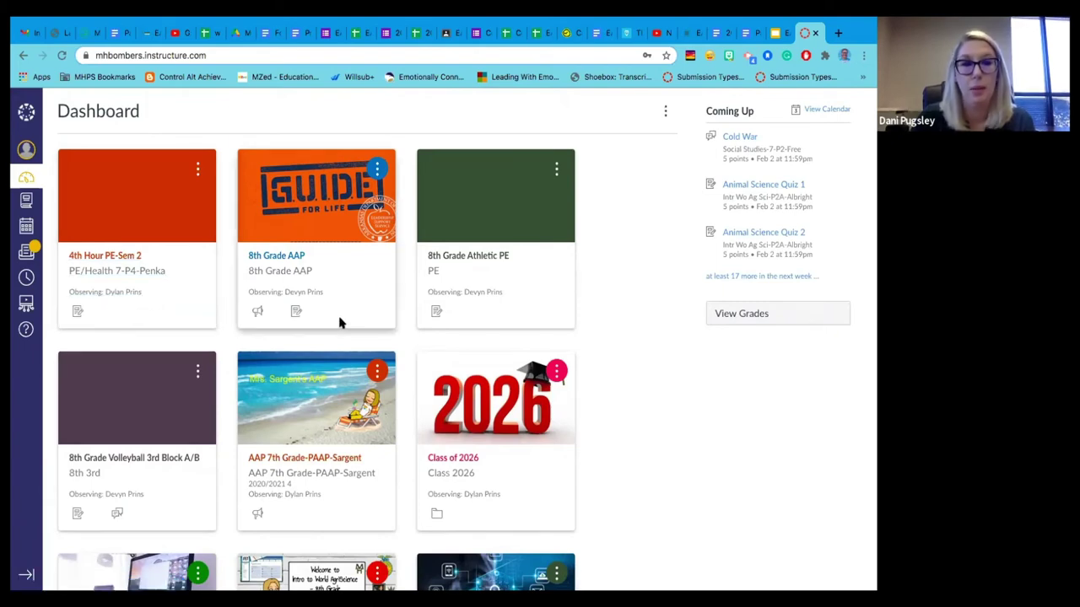
scroll(340, 323, "down", 3)
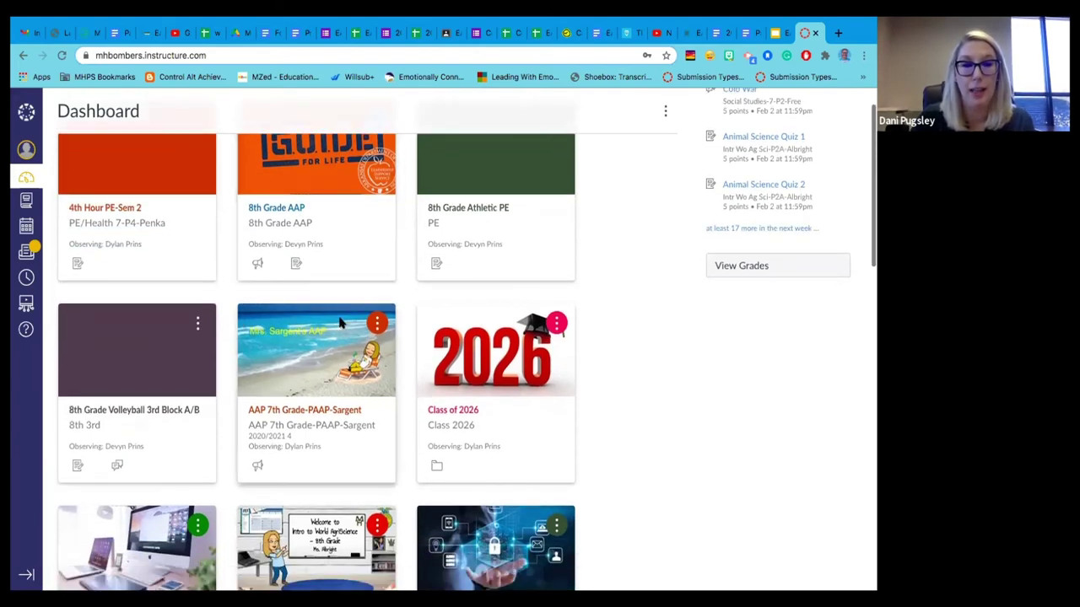
scroll(340, 323, "down", 1)
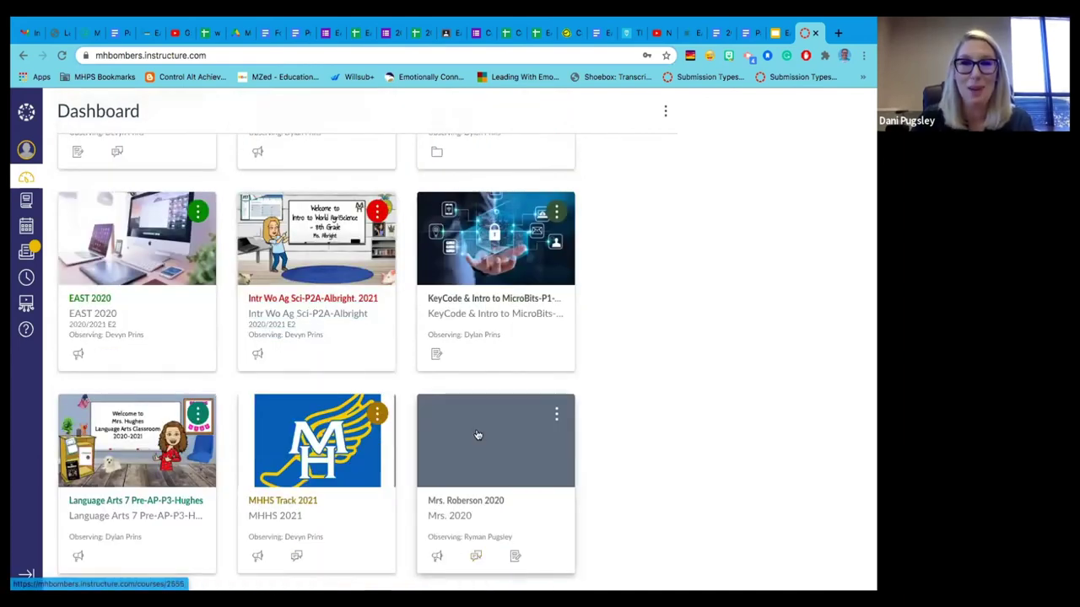
scroll(479, 437, "up", 5)
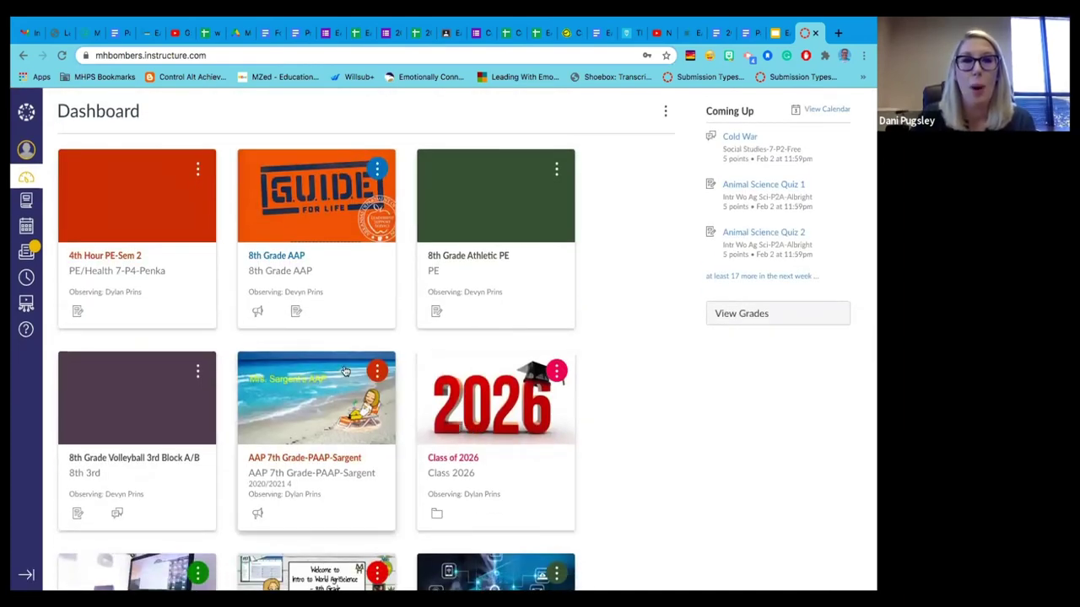
- Nickname the 4th Hour PE-Sem 2 course card with its observed student's first name and set its color to red #FF2717
left_click(198, 170)
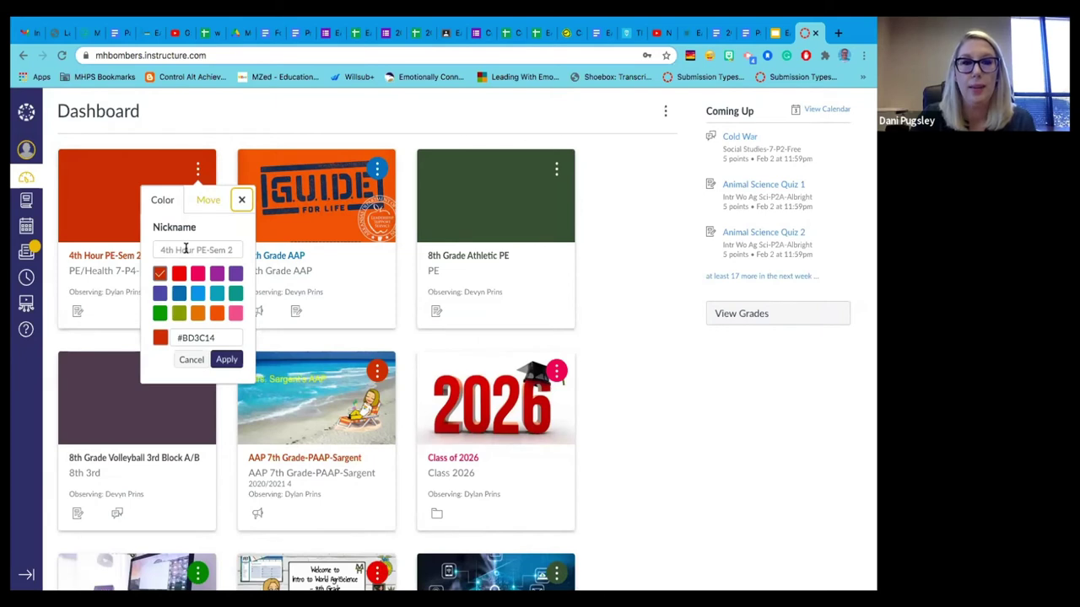
left_click(185, 249)
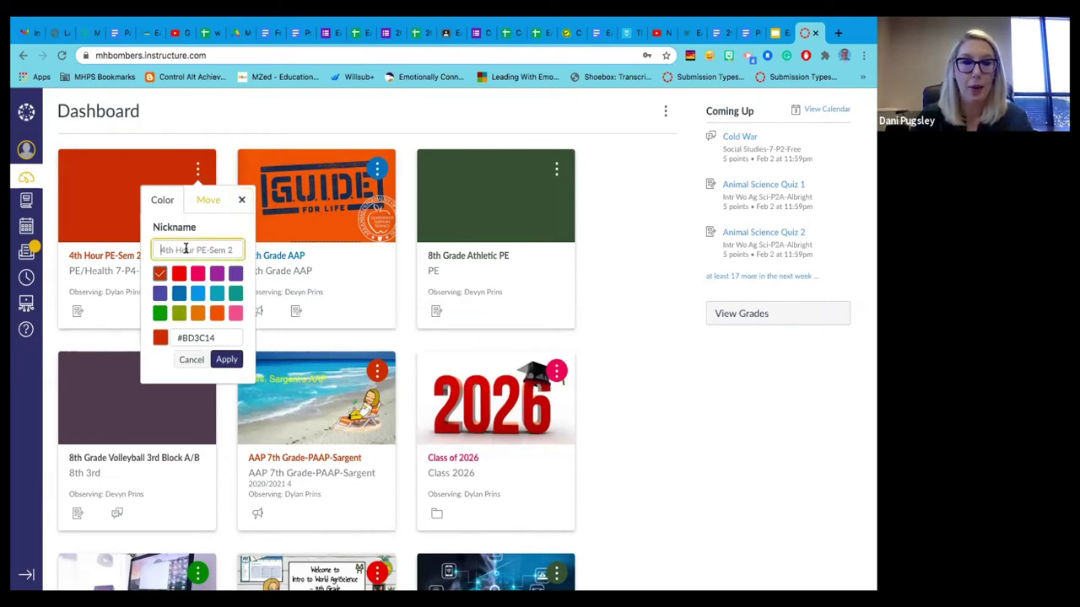
type("Dylan")
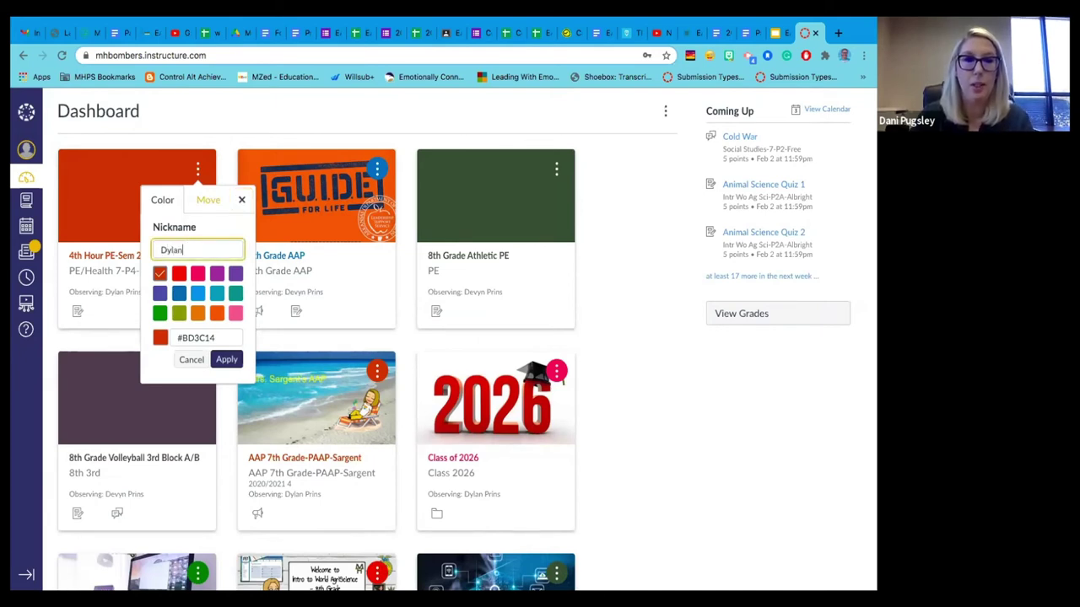
left_click(181, 274)
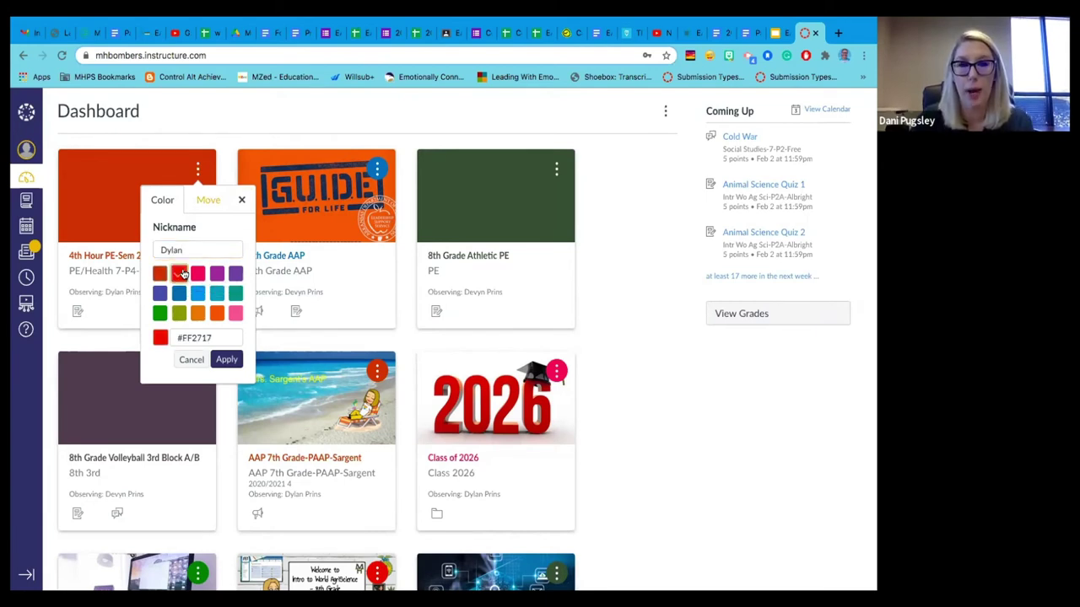
left_click(228, 359)
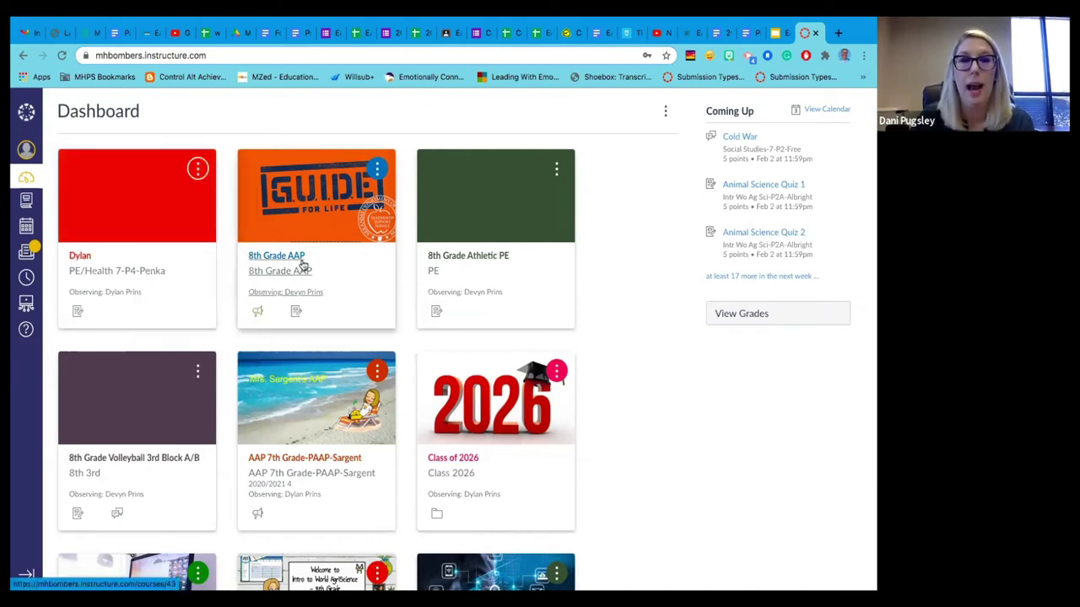
- Nickname the 8th Grade AAP course card with its observed student's first name, keeping its blue color
left_click(378, 169)
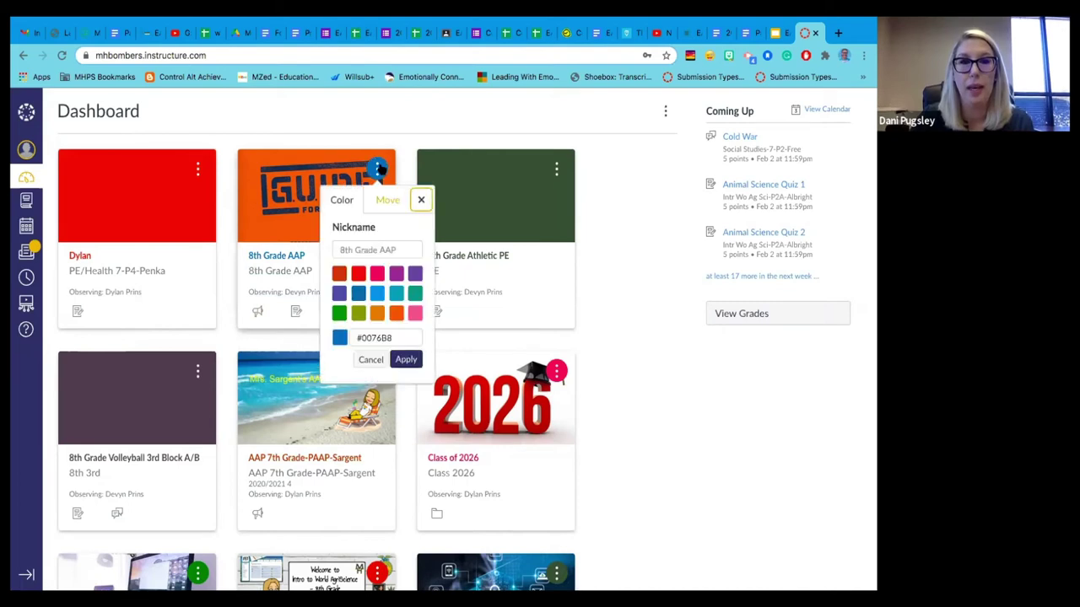
left_click(374, 245)
type("Devyb")
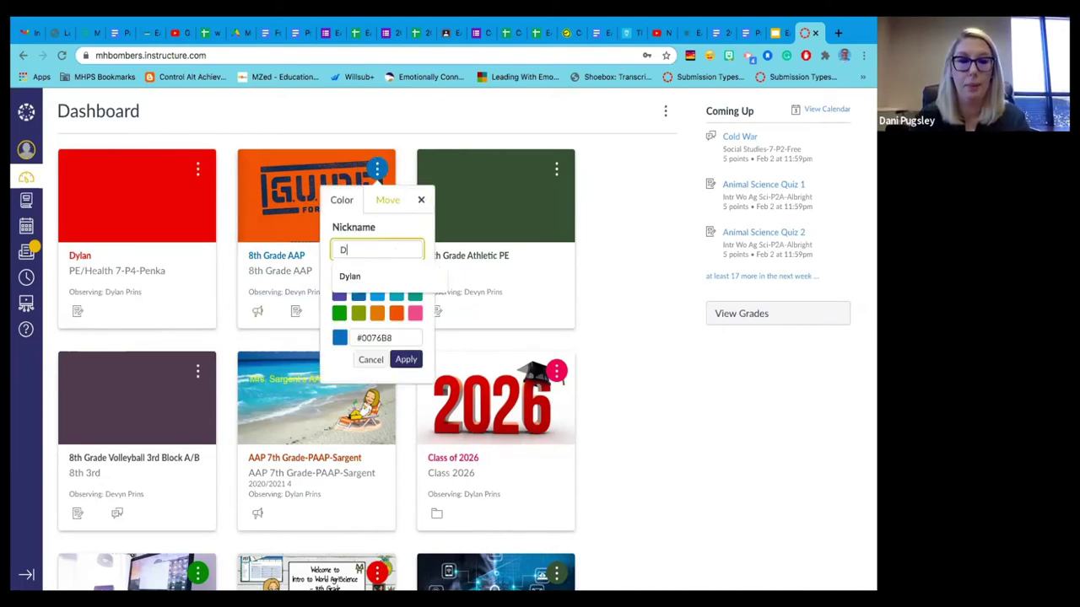
key("BackSpace")
type("n")
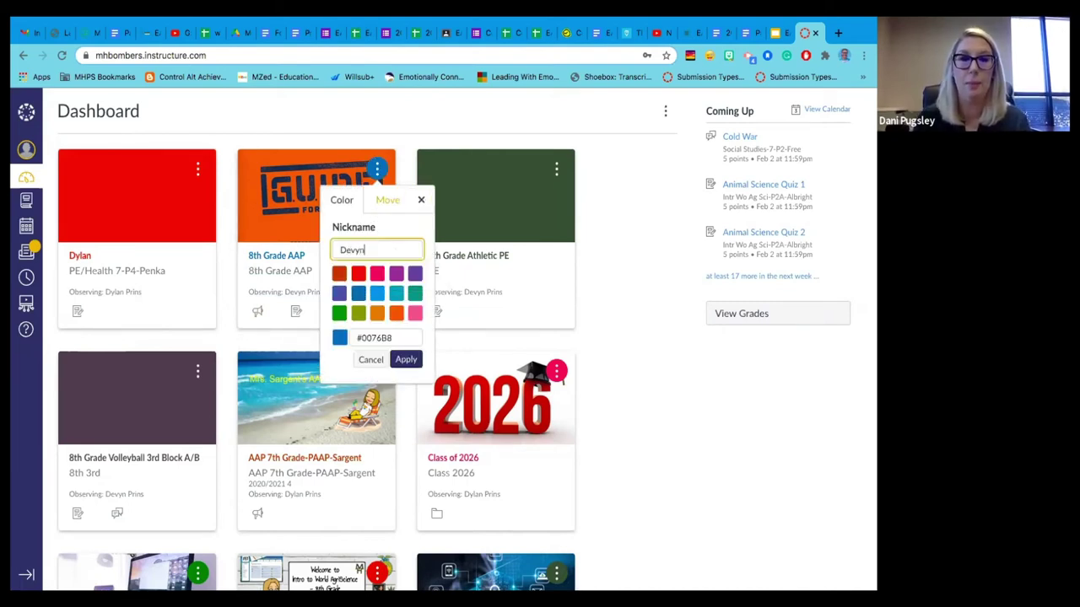
left_click(407, 360)
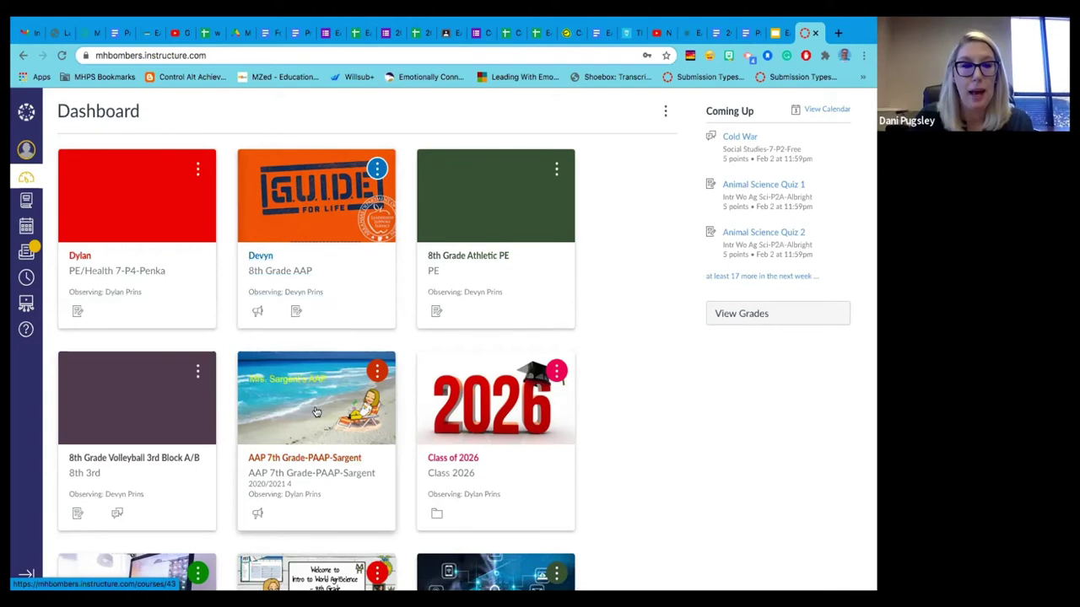
- Rearrange the dashboard so the 8th Grade Volleyball 3rd Block A/B card comes first and the EAST 2020 card second
left_click_drag(177, 421, 175, 272)
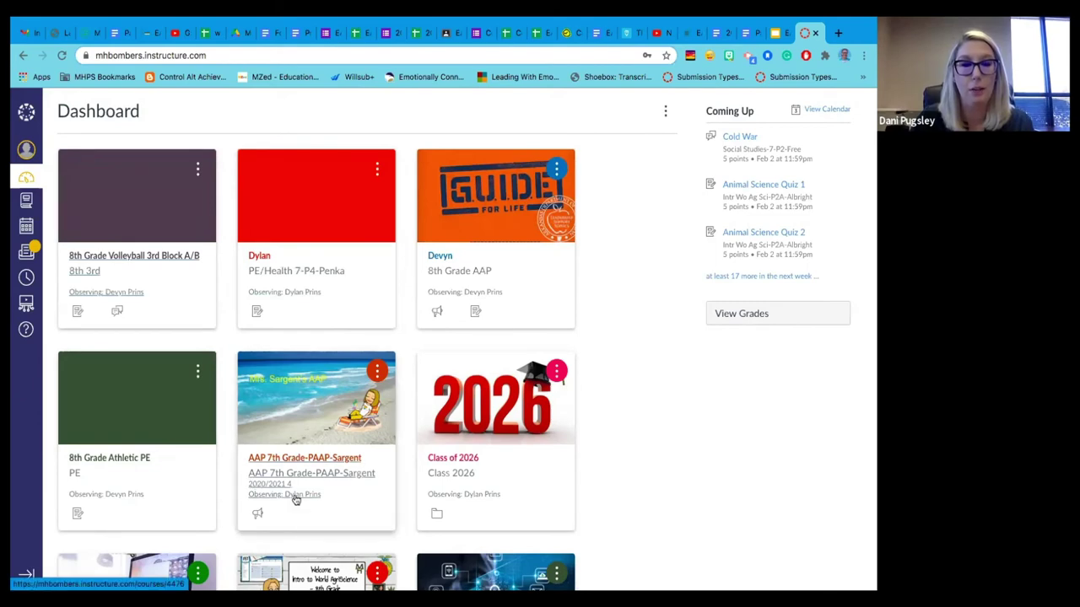
scroll(296, 500, "down", 2)
scroll(295, 501, "down", 1)
left_click_drag(195, 508, 335, 198)
scroll(338, 200, "up", 3)
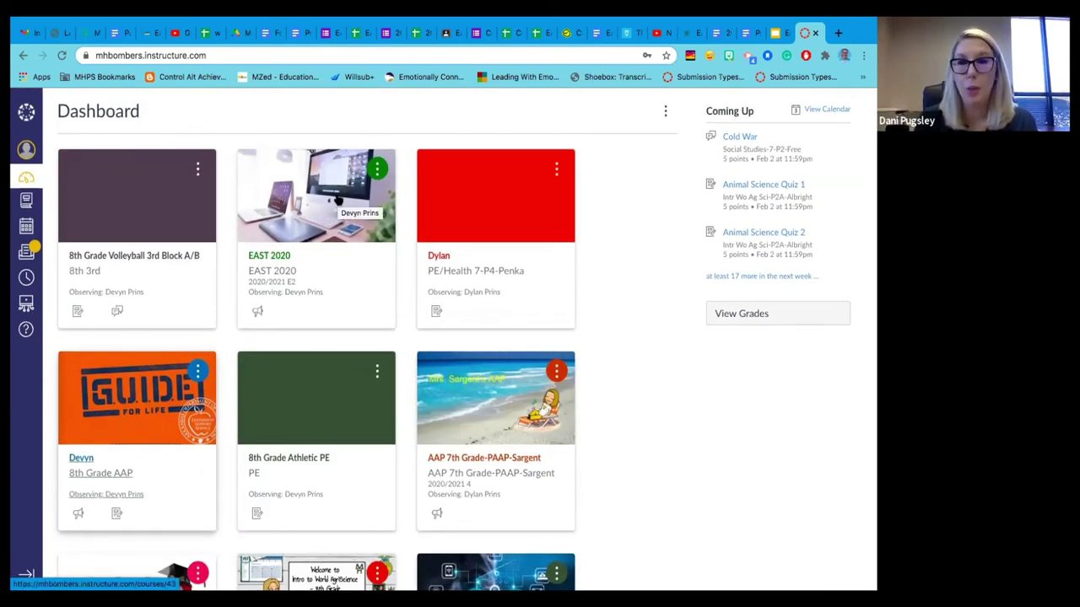
- Switch the dashboard to the Recent Activity view and return it to Card View
left_click(664, 113)
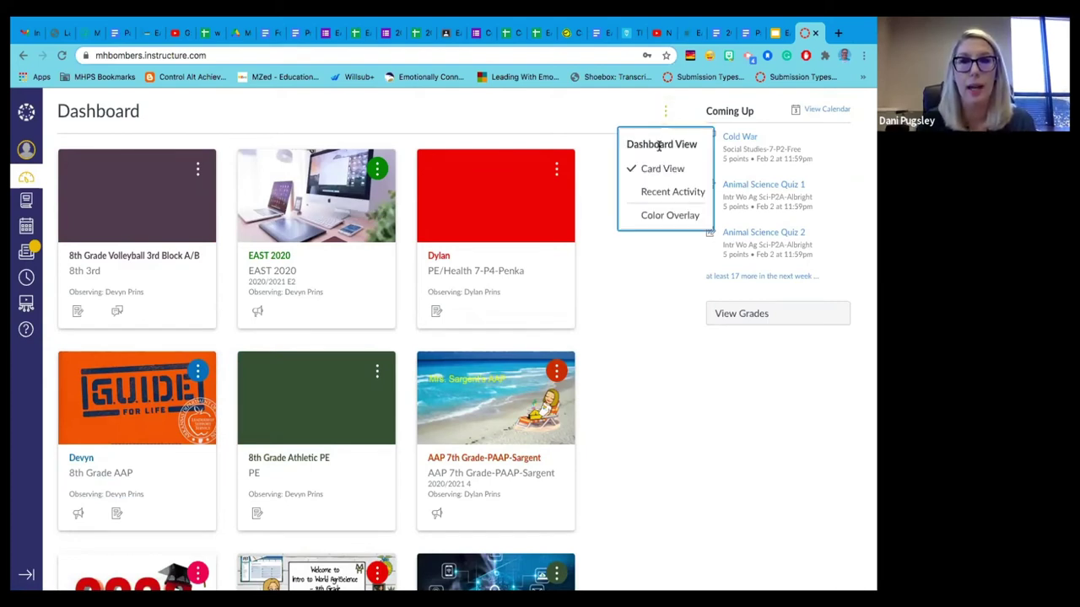
left_click(660, 191)
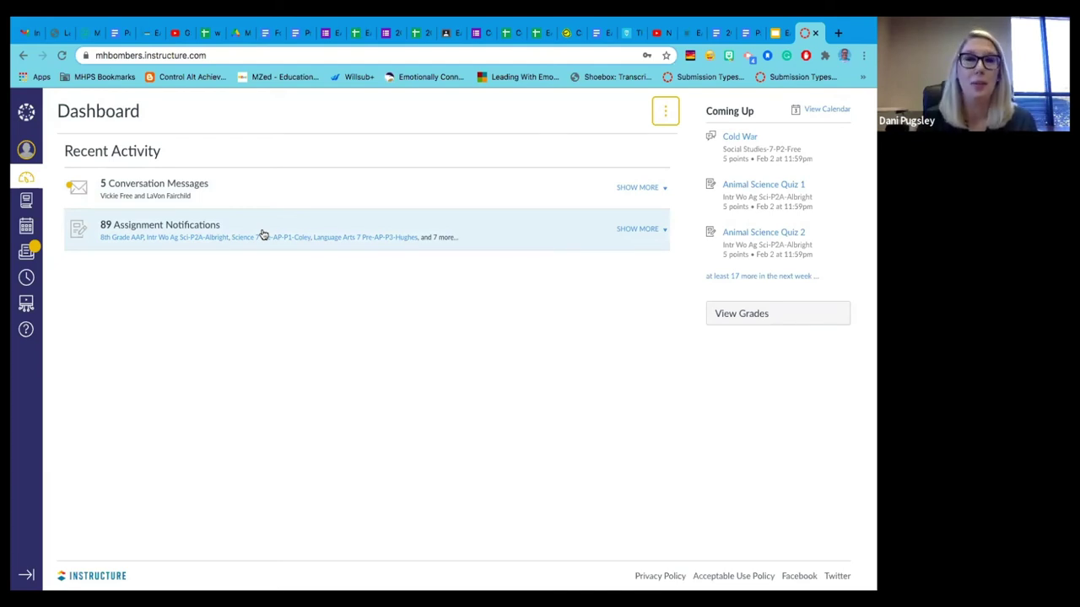
left_click(667, 111)
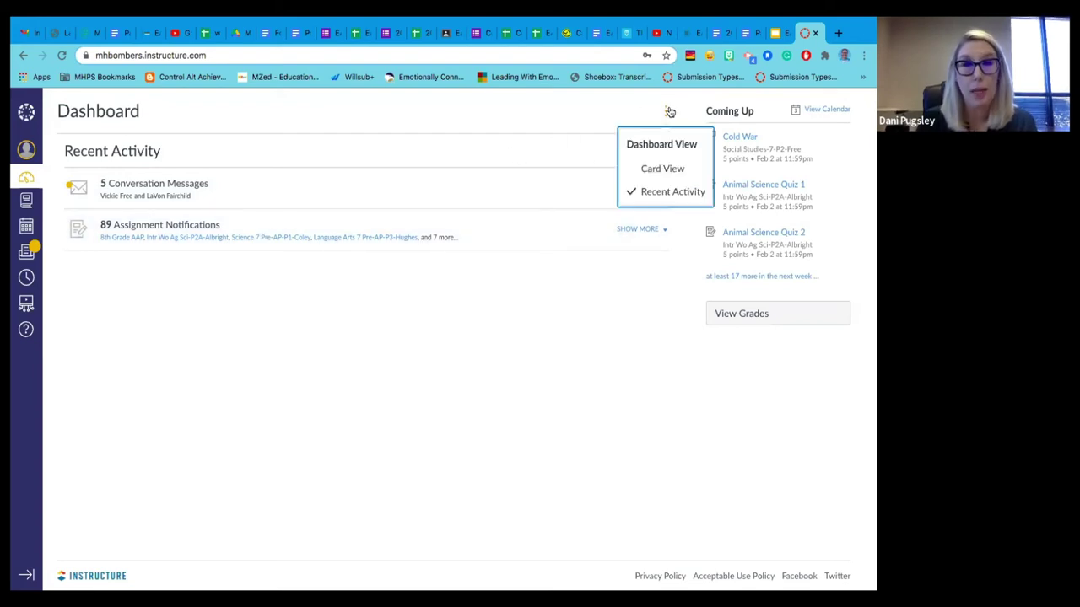
left_click(664, 167)
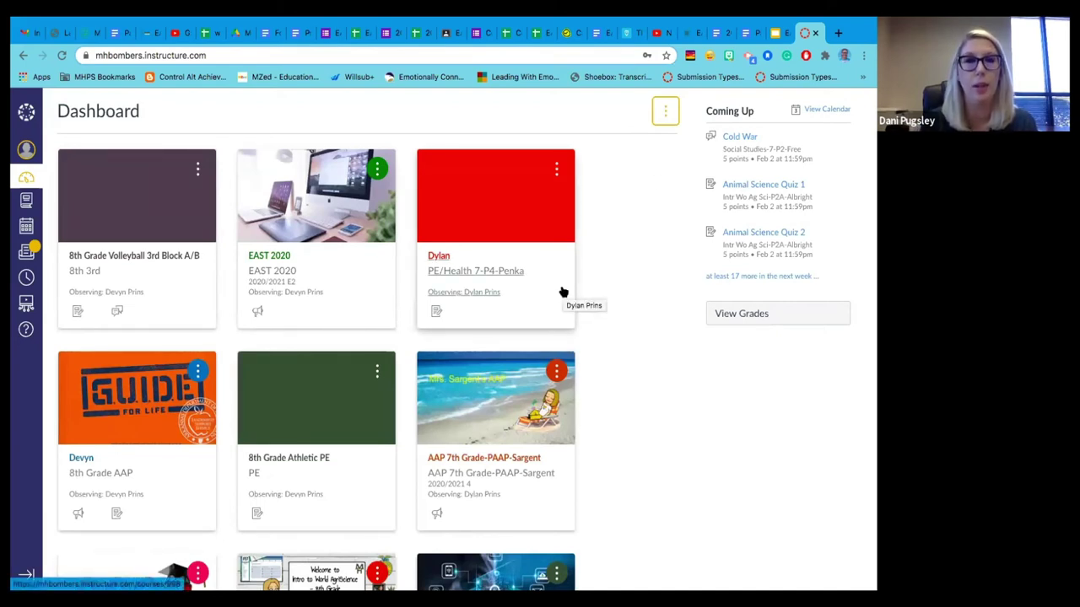
- Open the account notification settings and review the email notification frequency for every activity from Course Activities through Alerts
left_click(26, 152)
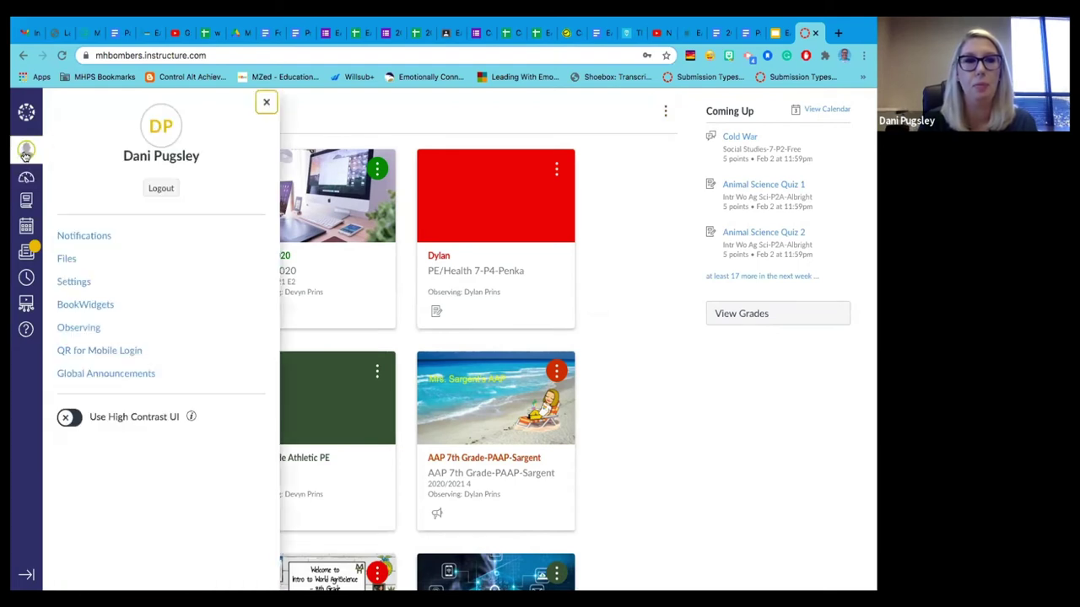
left_click(108, 242)
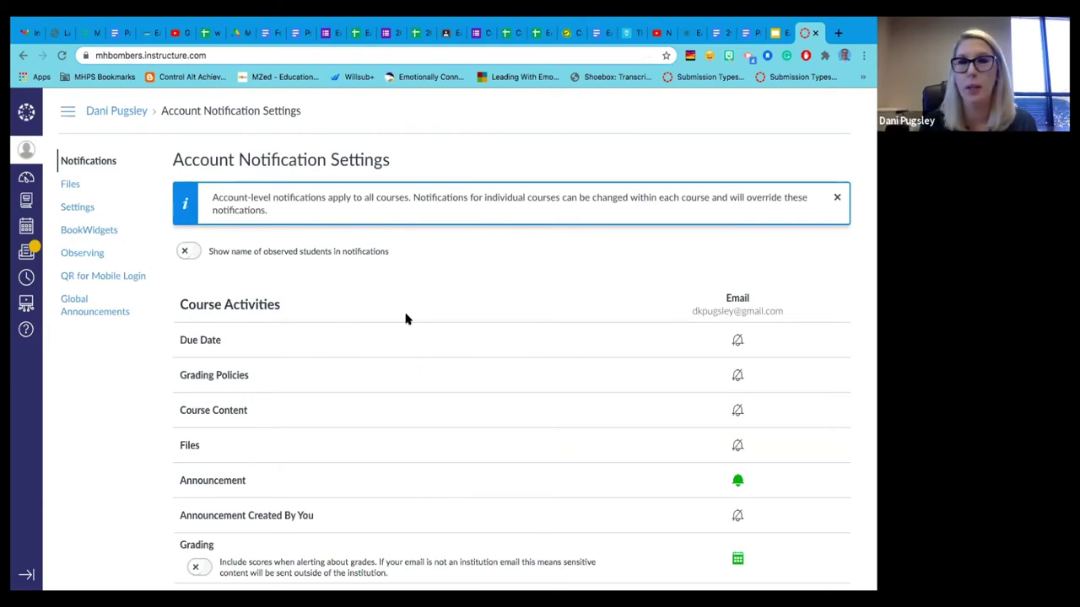
scroll(405, 319, "down", 1)
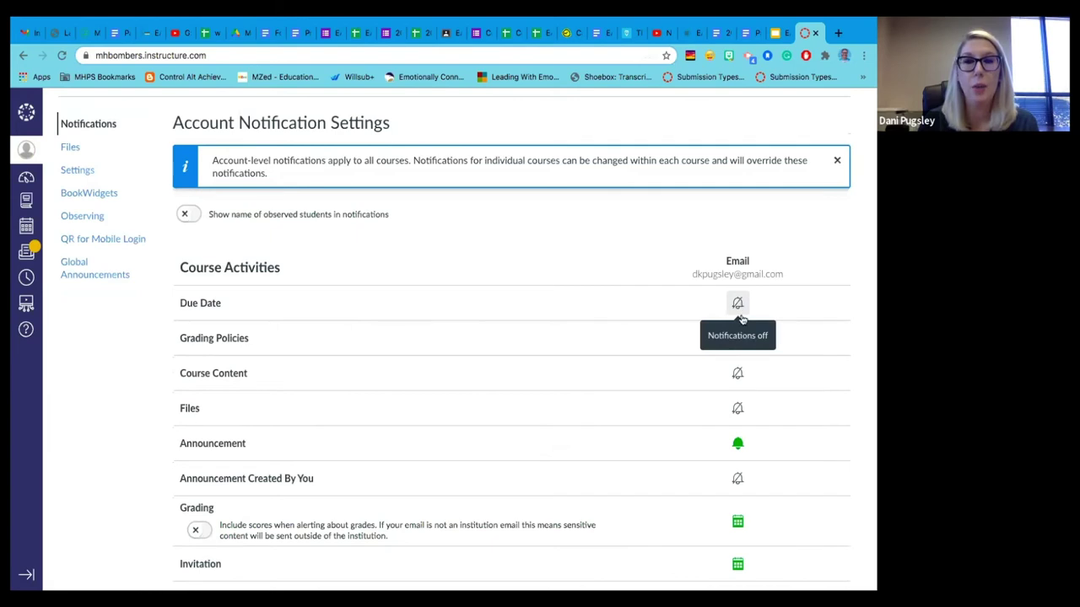
scroll(744, 350, "down", 1)
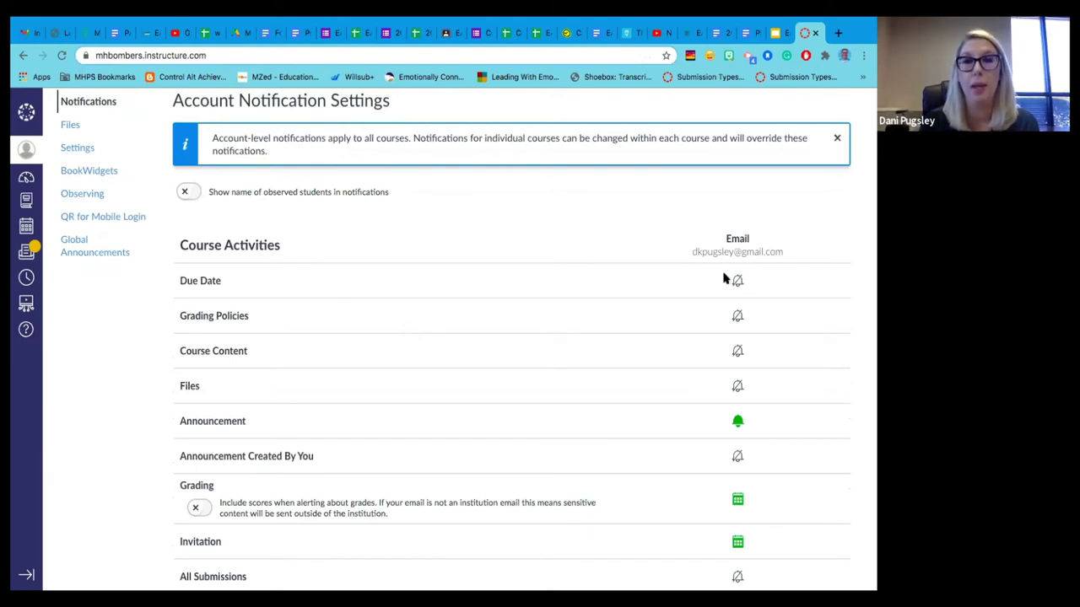
scroll(796, 335, "down", 2)
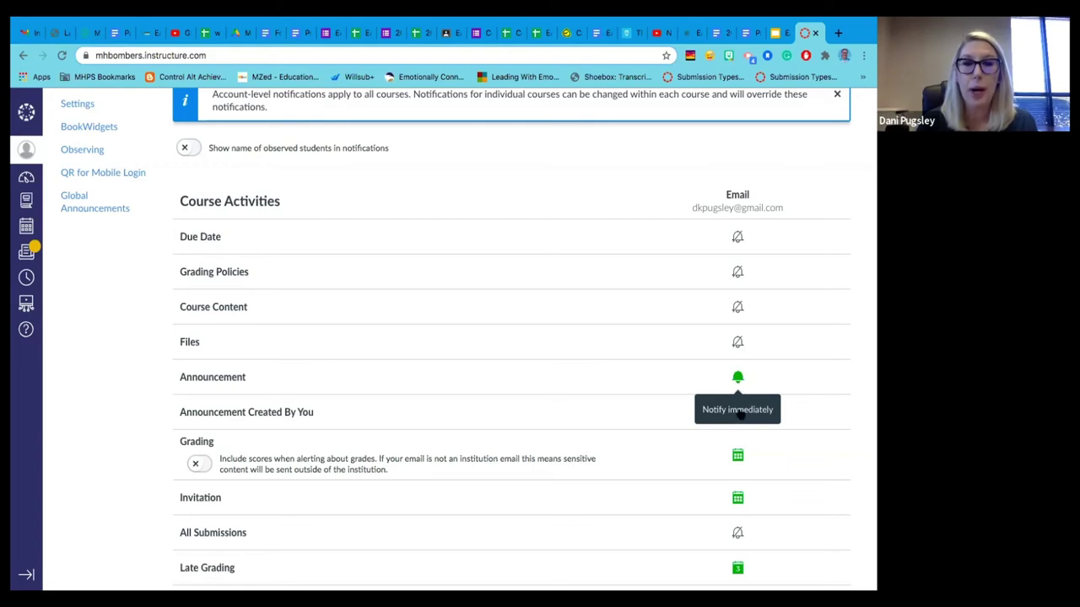
scroll(740, 413, "down", 1)
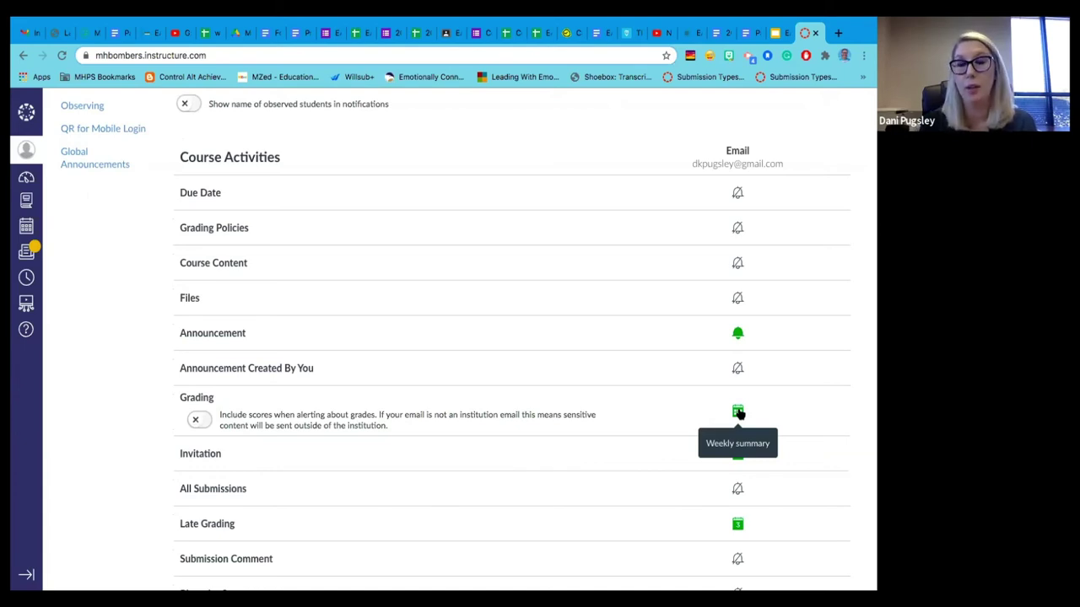
scroll(740, 413, "down", 1)
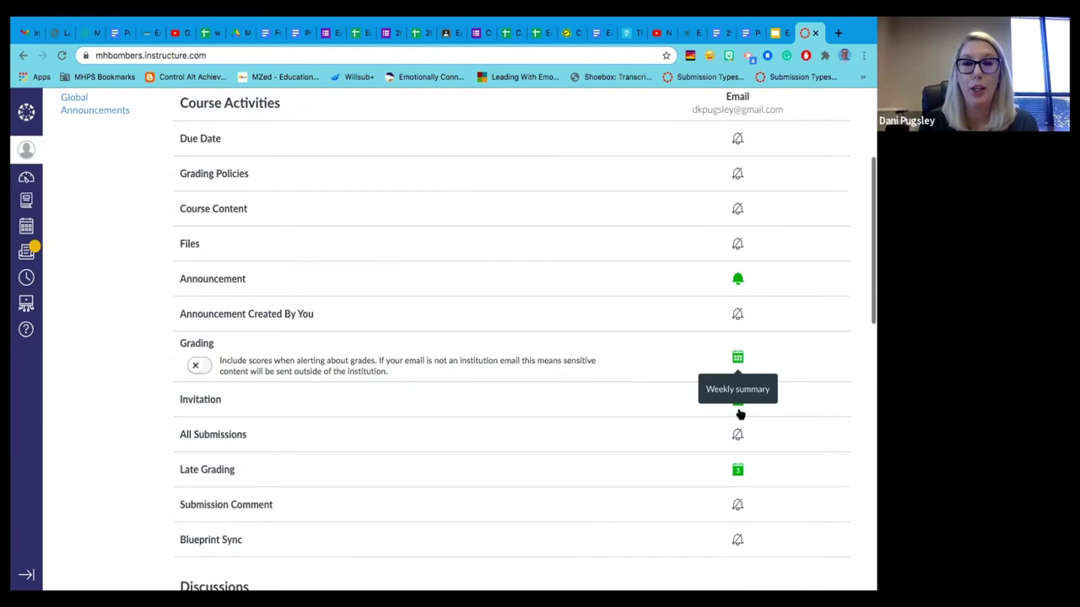
scroll(740, 413, "down", 1)
scroll(740, 414, "down", 3)
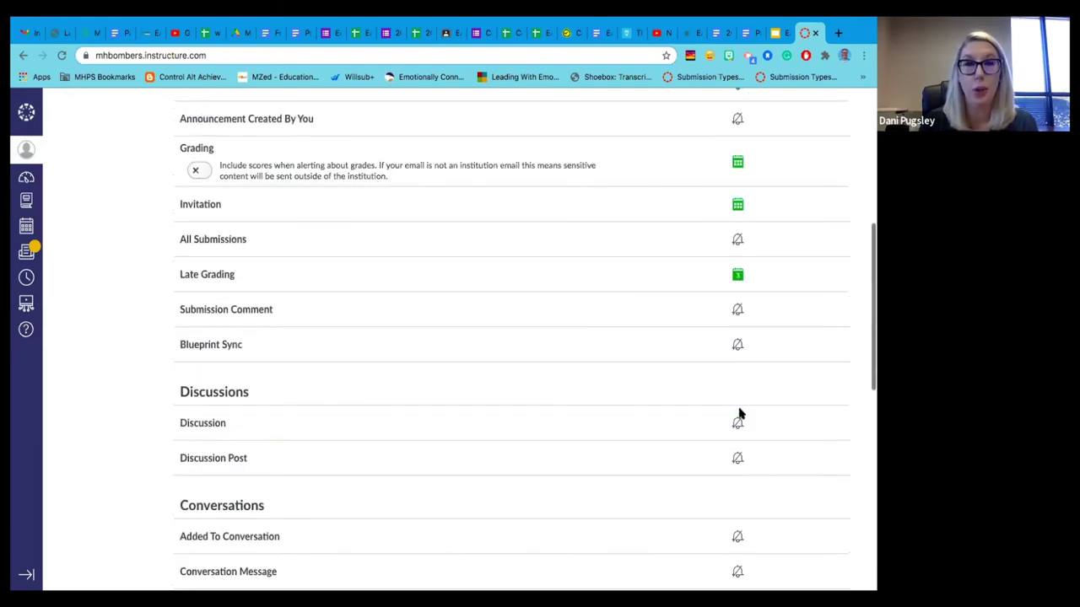
scroll(740, 415, "down", 1)
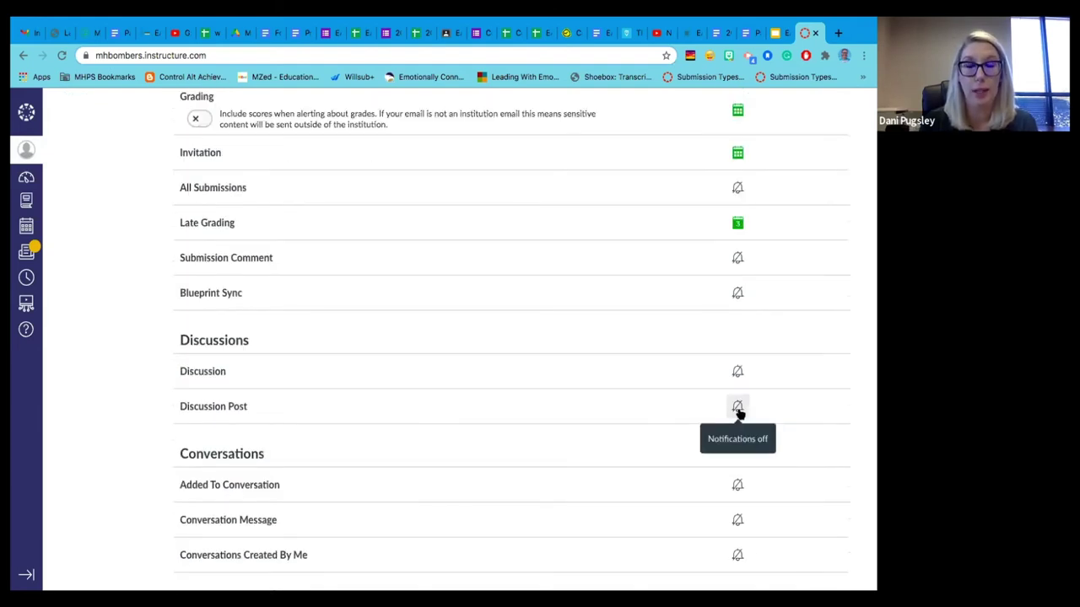
scroll(740, 413, "down", 2)
scroll(740, 414, "down", 4)
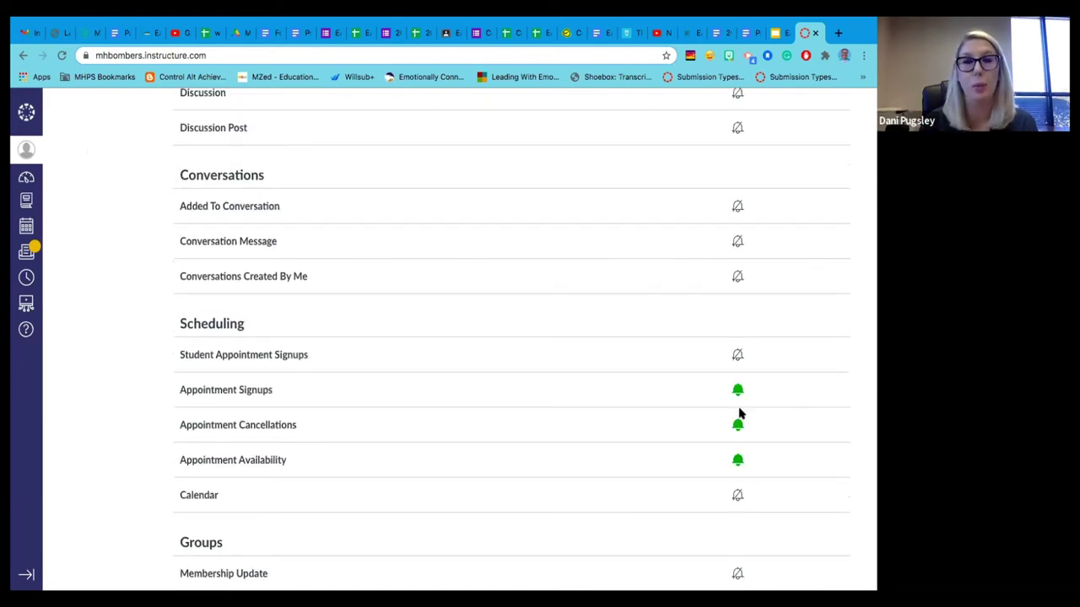
scroll(739, 413, "down", 2)
scroll(739, 413, "down", 1)
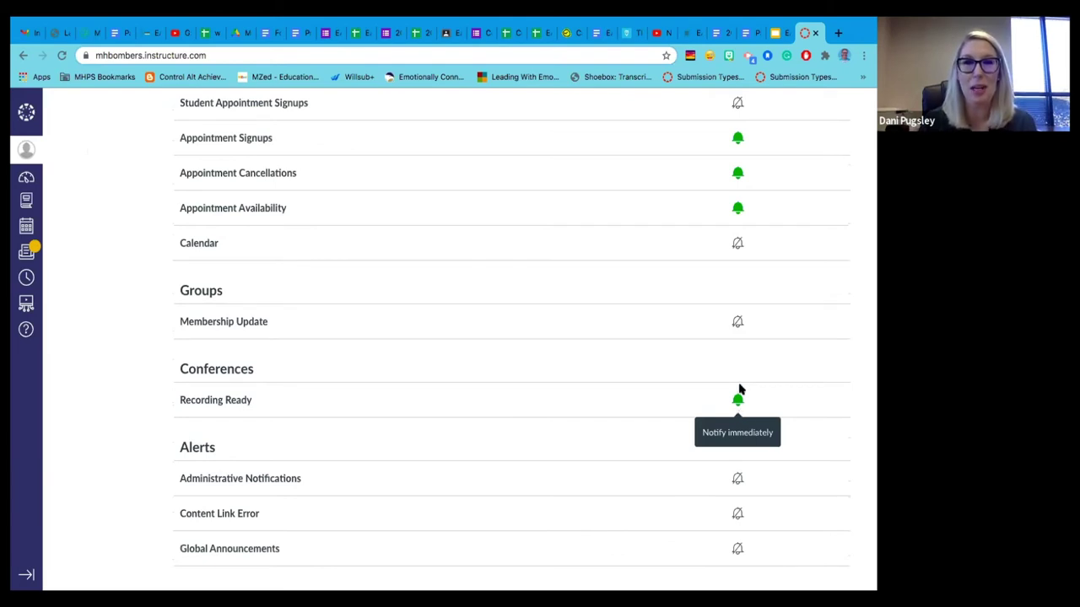
scroll(739, 390, "up", 4)
scroll(739, 389, "up", 8)
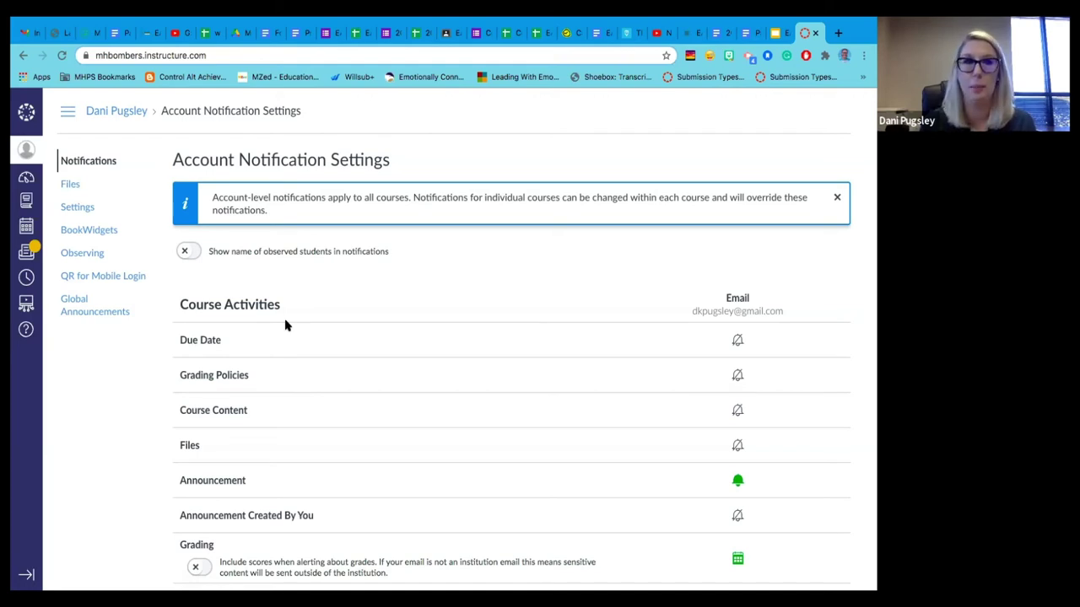
- View the account's Observing page for student pairing and open the list of courses
left_click(93, 258)
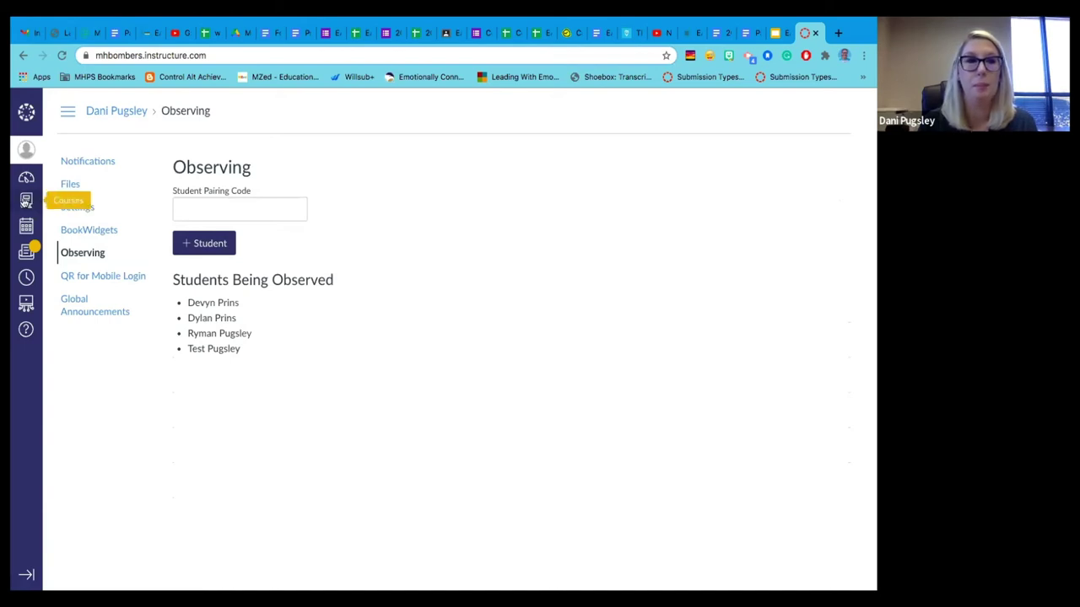
left_click(25, 200)
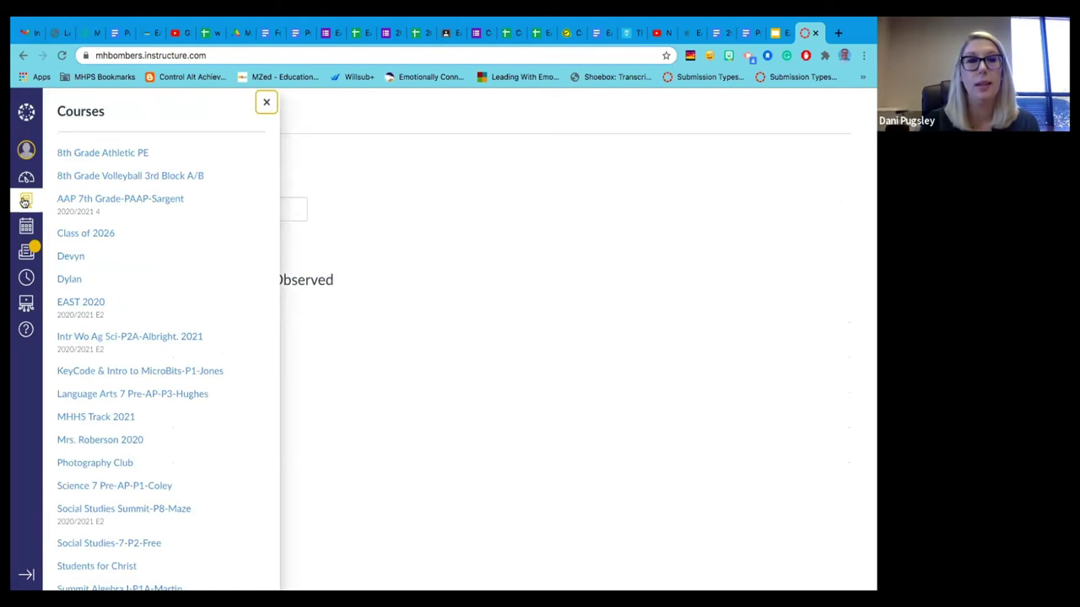
- Look through the full list of courses down to the All Courses link and back up
scroll(140, 355, "down", 3)
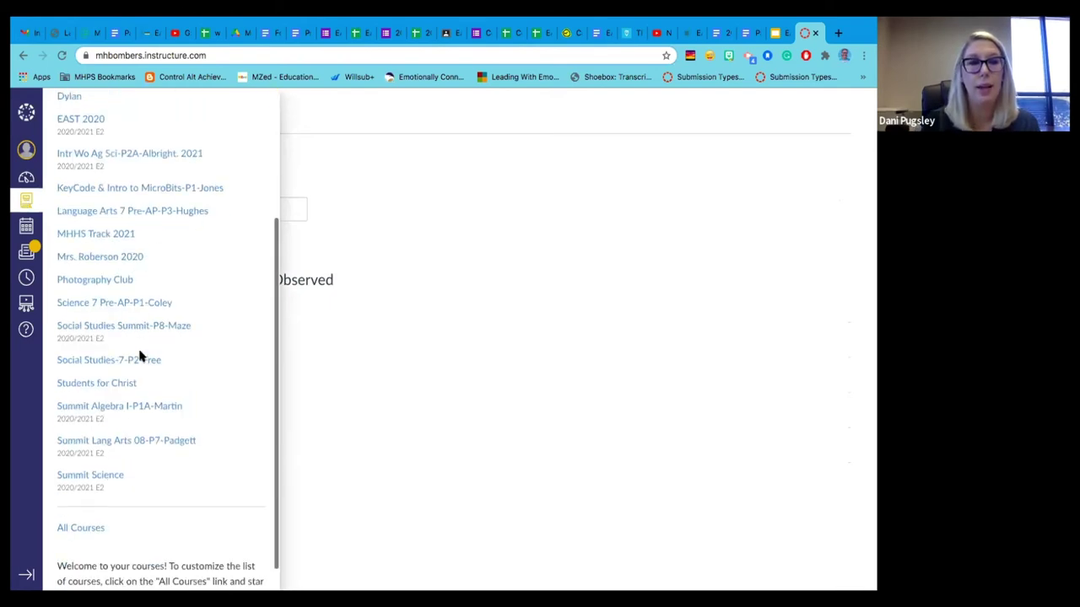
scroll(141, 355, "down", 1)
scroll(140, 355, "up", 3)
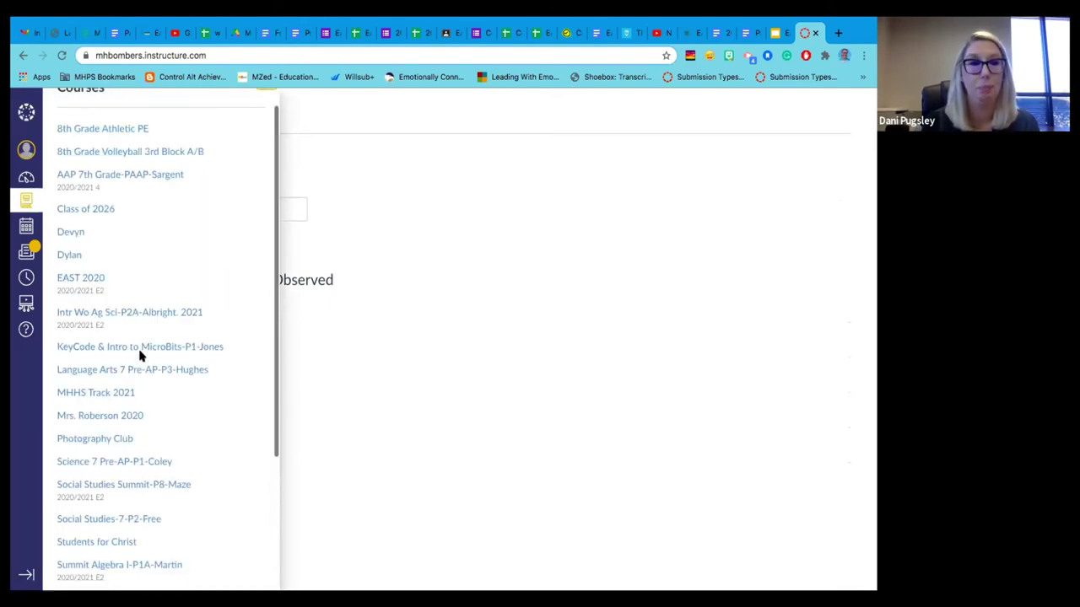
scroll(141, 355, "up", 3)
- Open the calendar and view the details of the First Wednesday Schedule and Veteran's Program - Special Schedule events
left_click(23, 226)
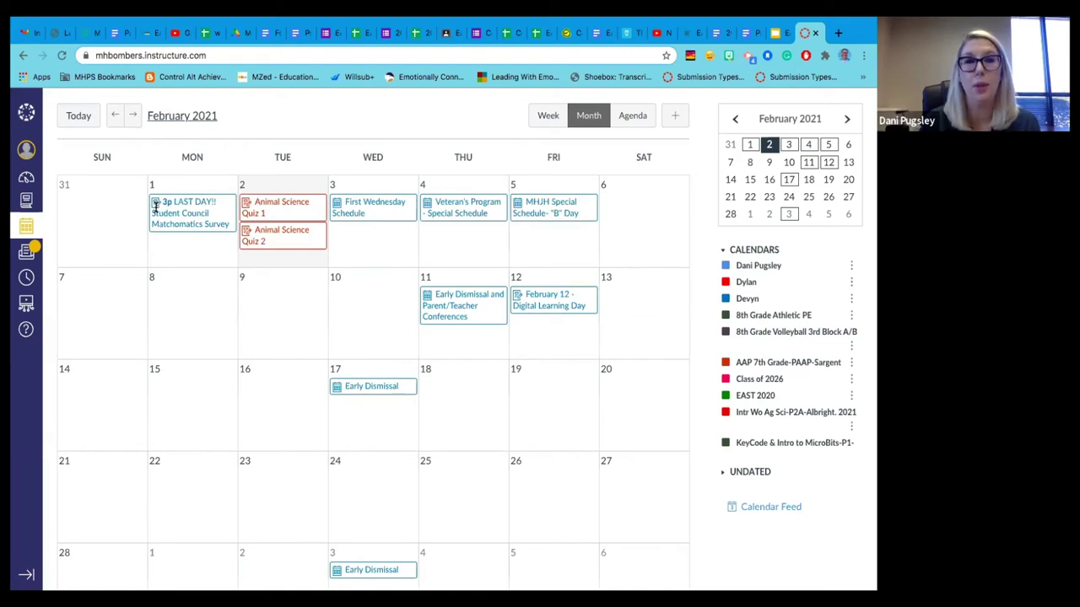
mouse_move(155, 207)
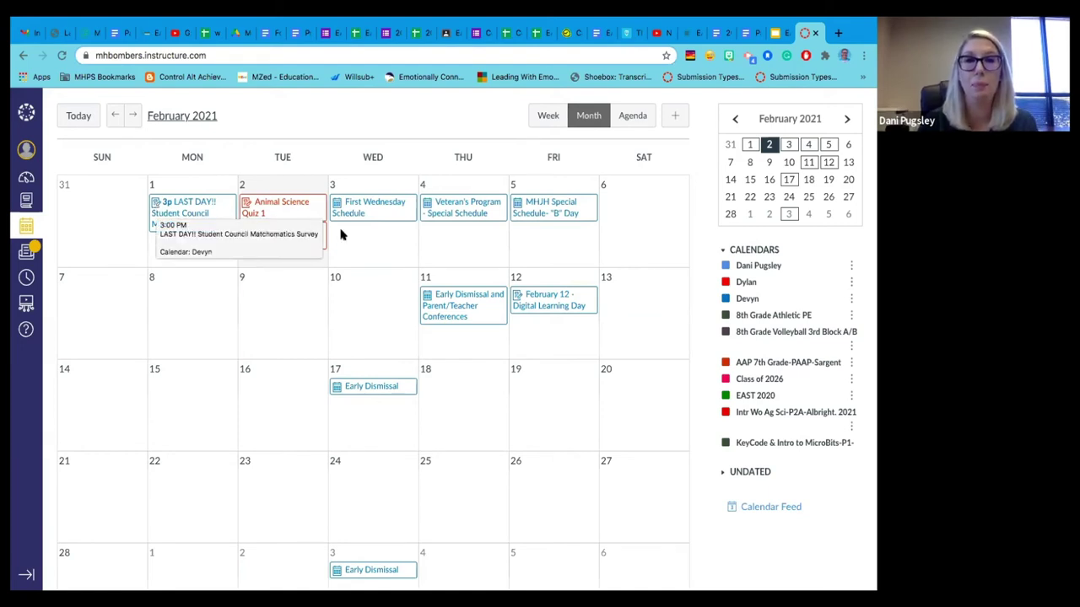
left_click(375, 203)
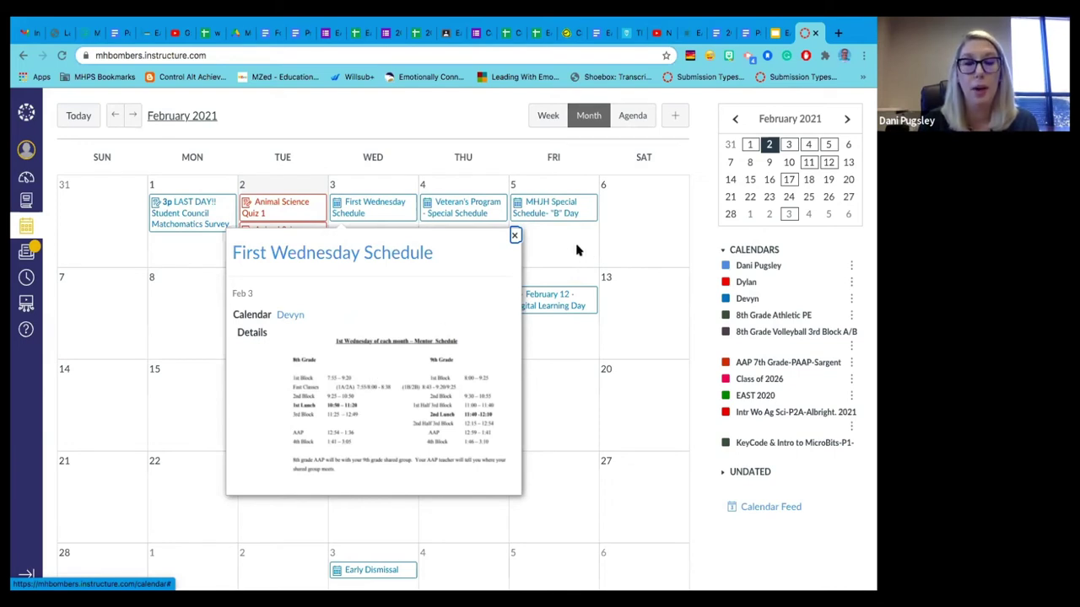
left_click(484, 203)
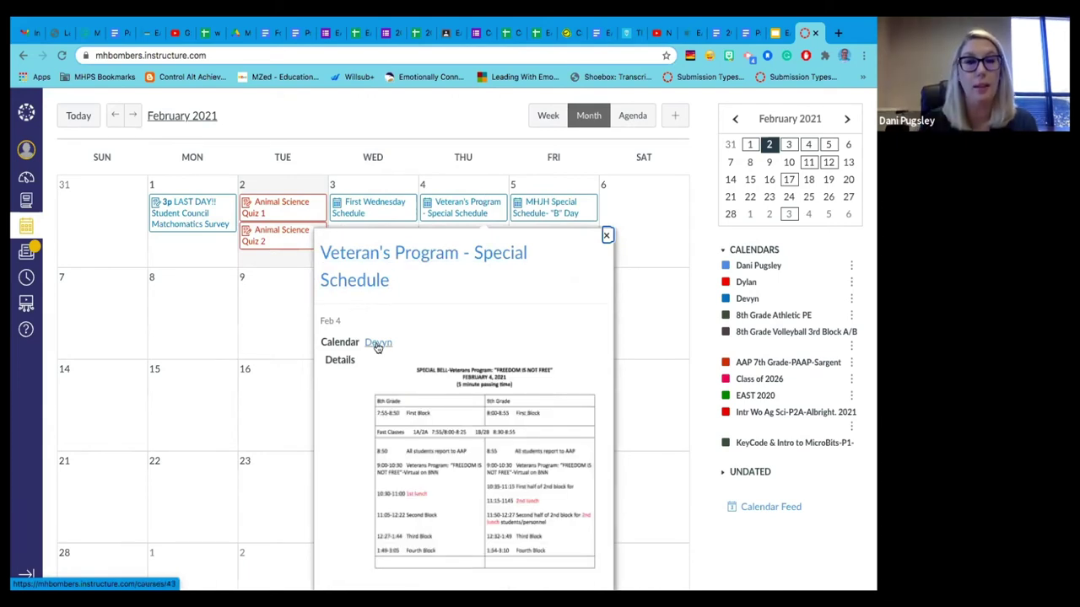
scroll(438, 359, "down", 1)
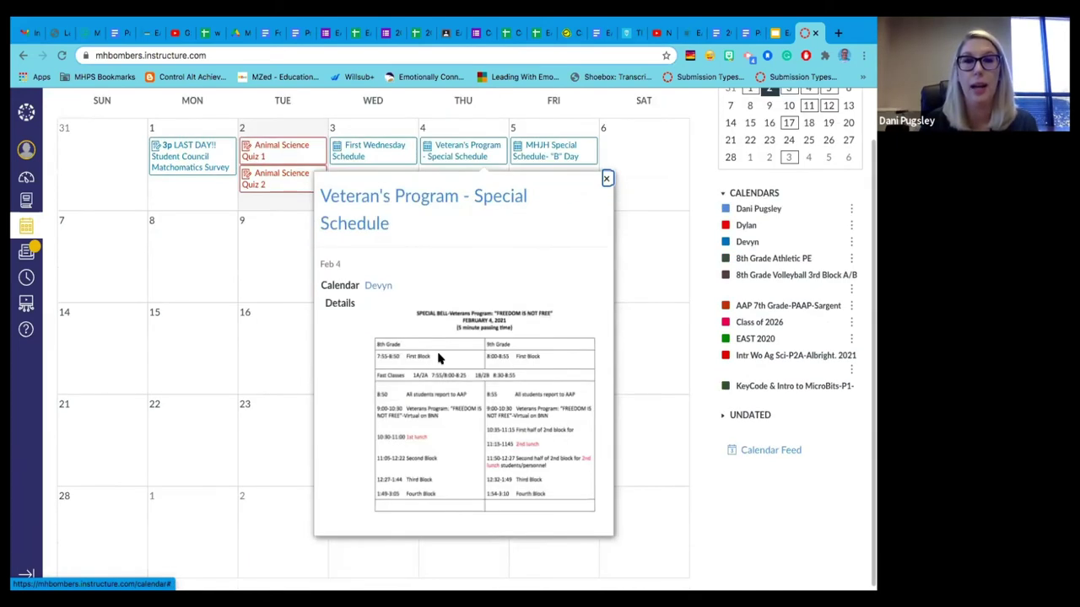
scroll(438, 359, "up", 1)
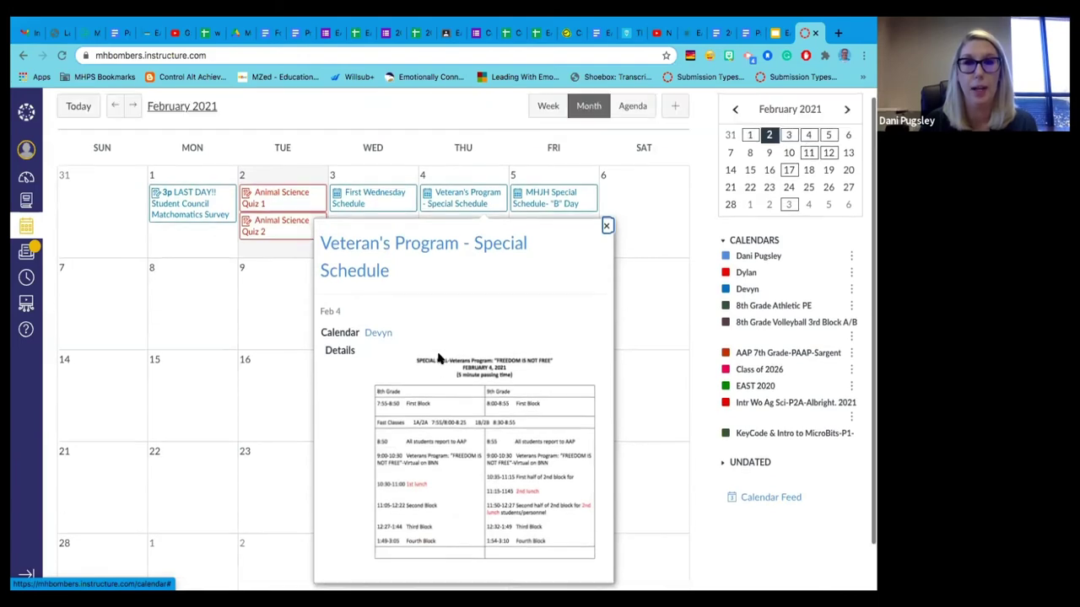
- Dismiss the event details and blank event form, view the calendar by Week, and return it to the Month view
left_click(658, 374)
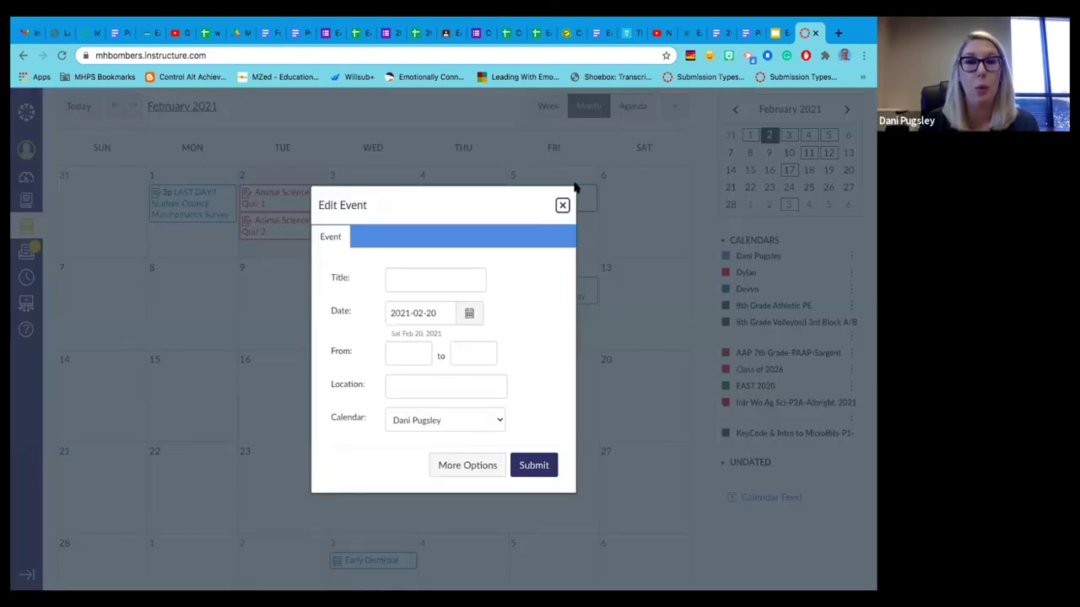
left_click(561, 205)
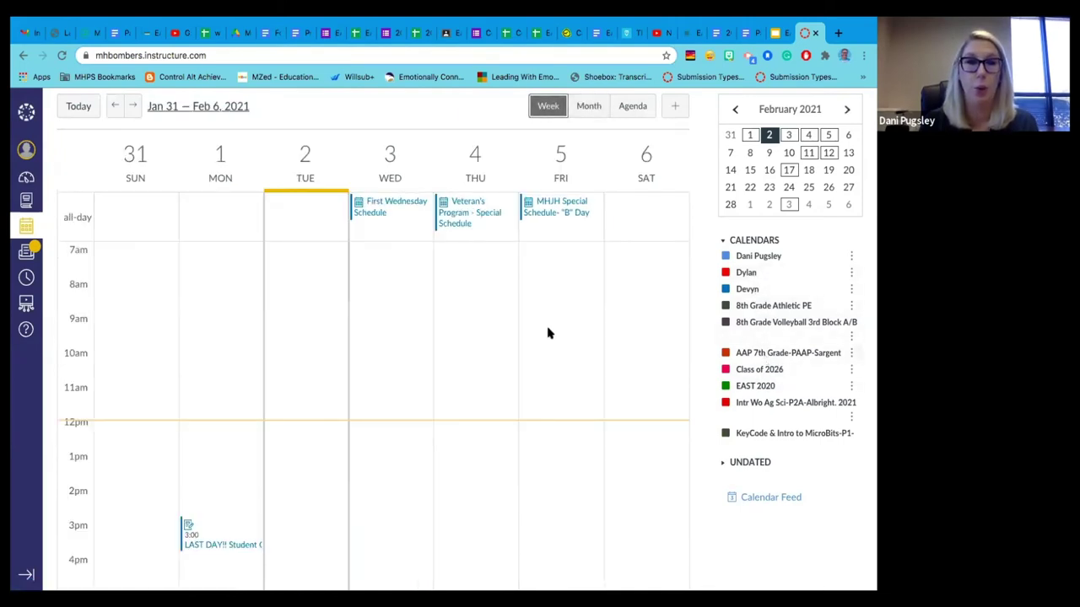
scroll(504, 322, "up", 5)
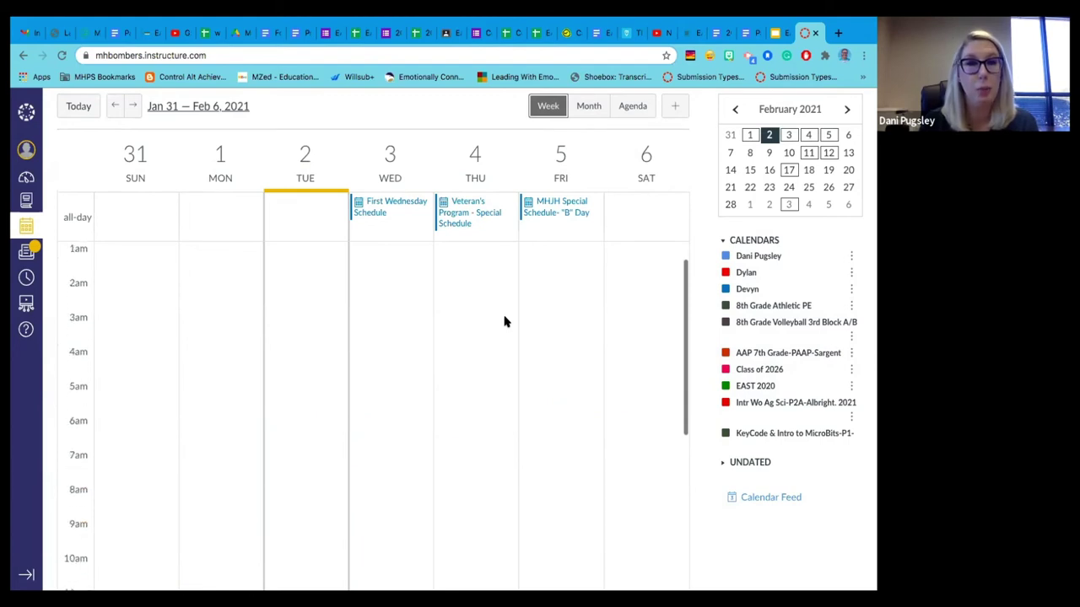
left_click(586, 116)
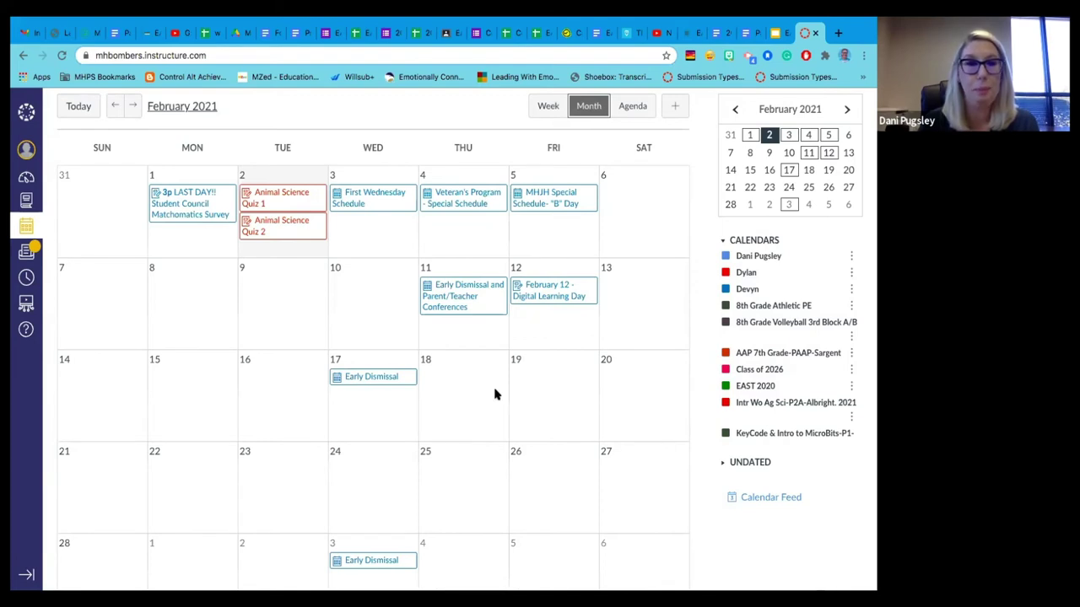
- Open the inbox and start a new message with EAST 2020 from the favorite courses as its course
left_click(28, 253)
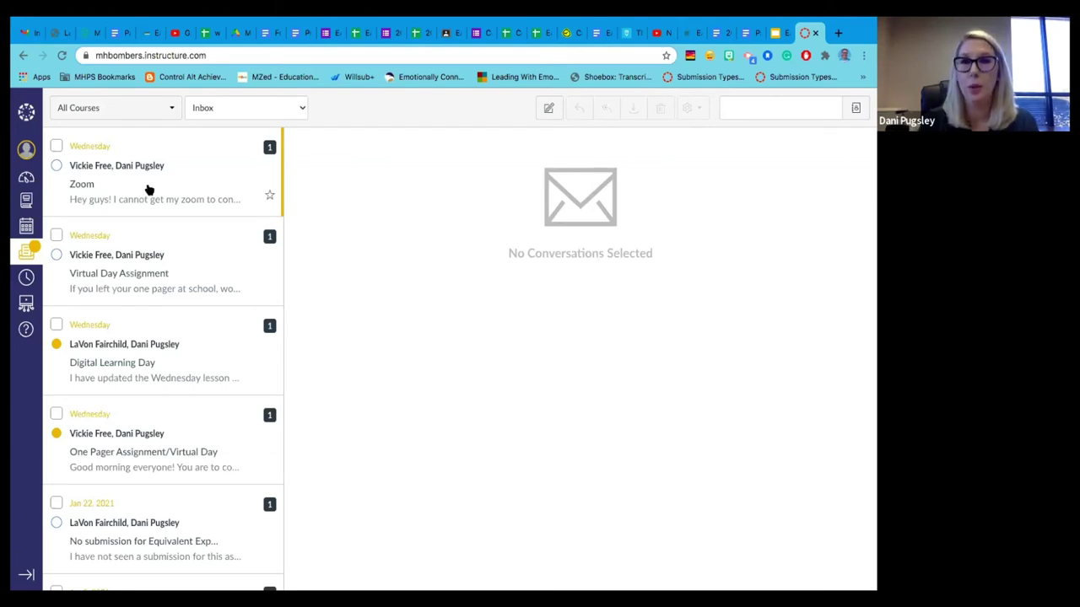
left_click(549, 109)
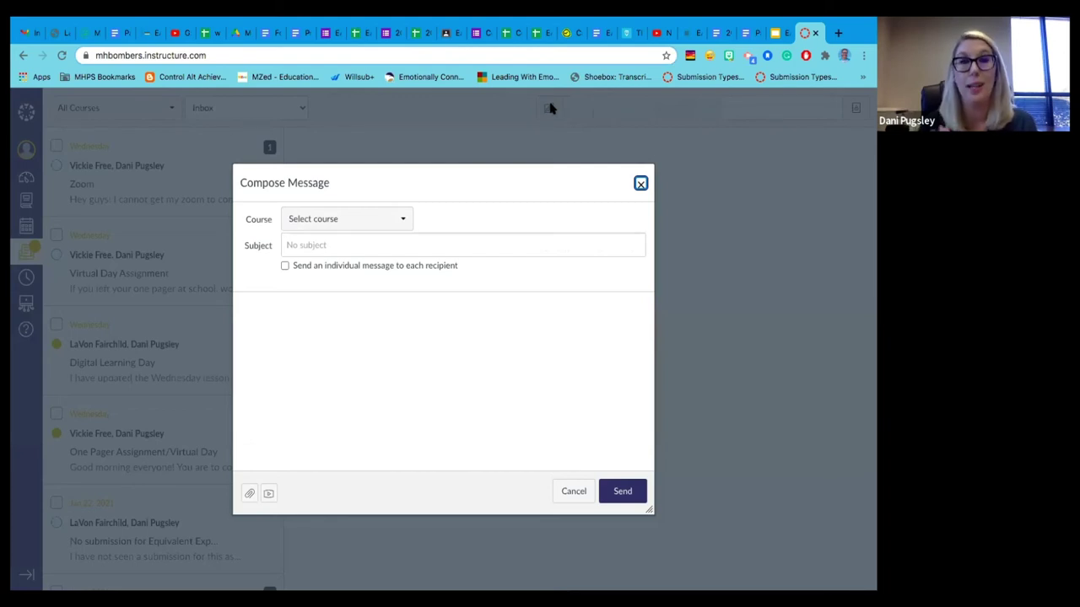
left_click(405, 221)
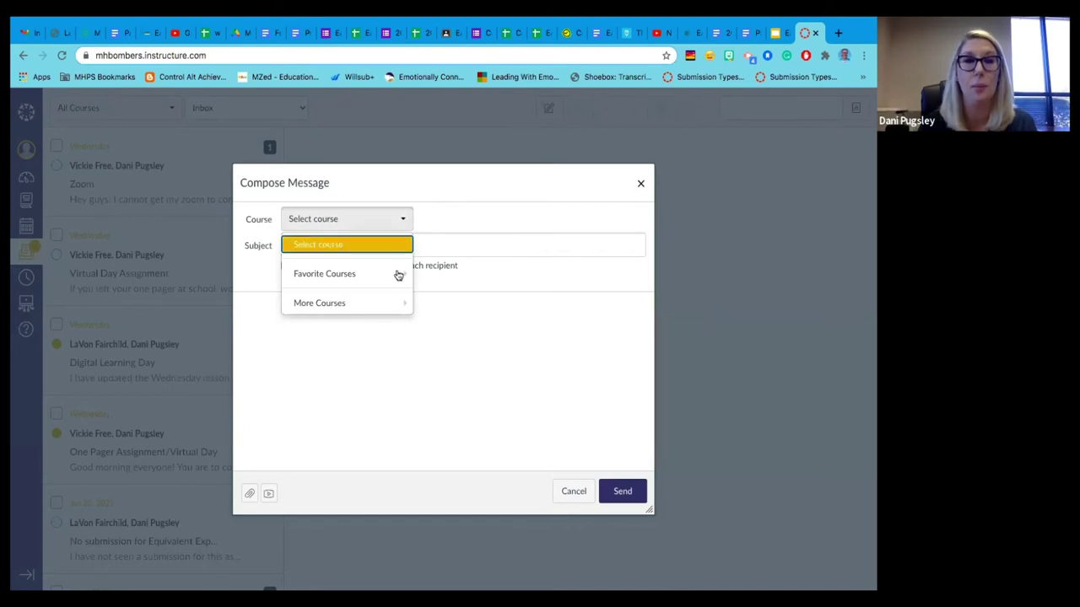
mouse_move(398, 275)
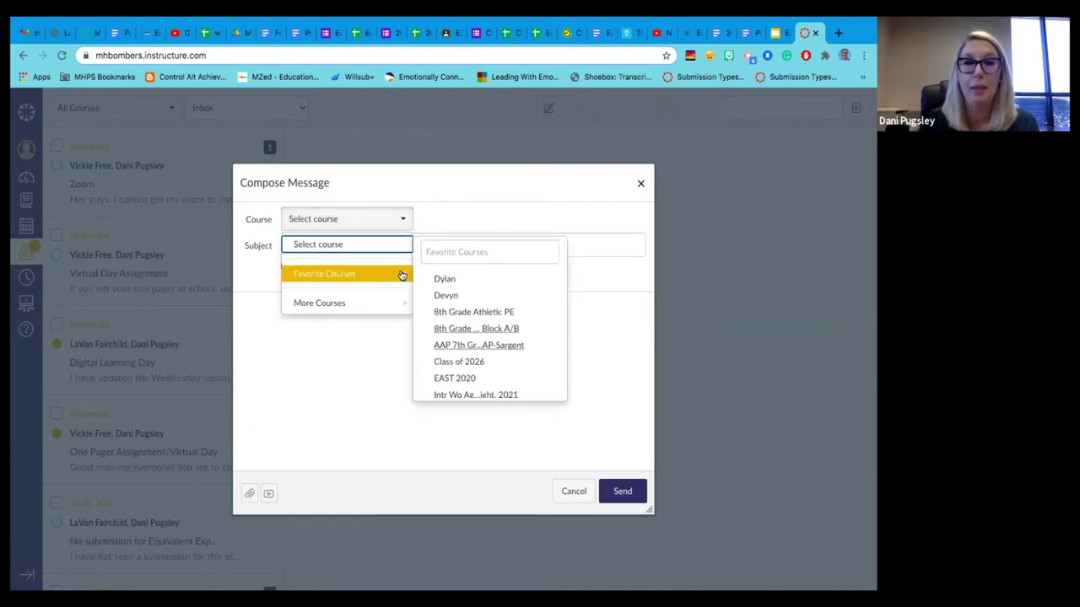
scroll(482, 337, "down", 2)
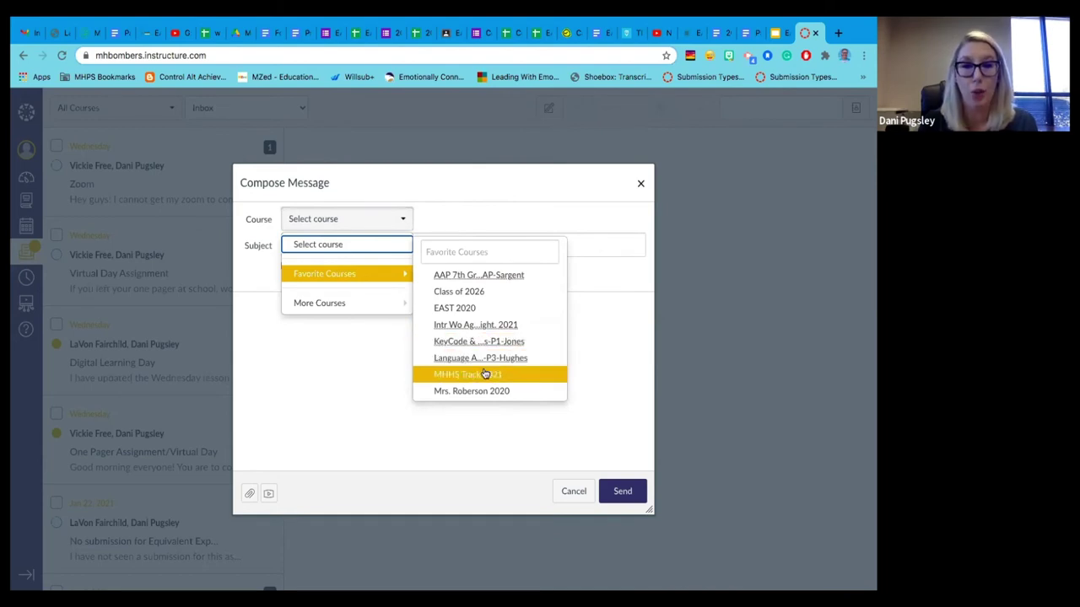
left_click(479, 309)
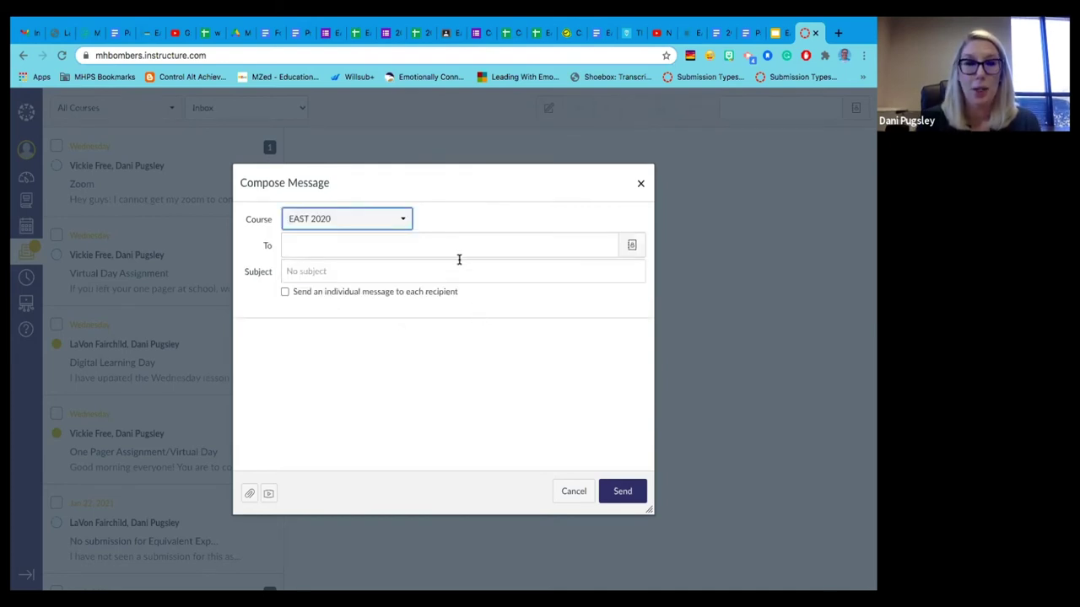
- Address the message to the course's teacher from the Teachers group, then cancel it without sending
left_click(631, 246)
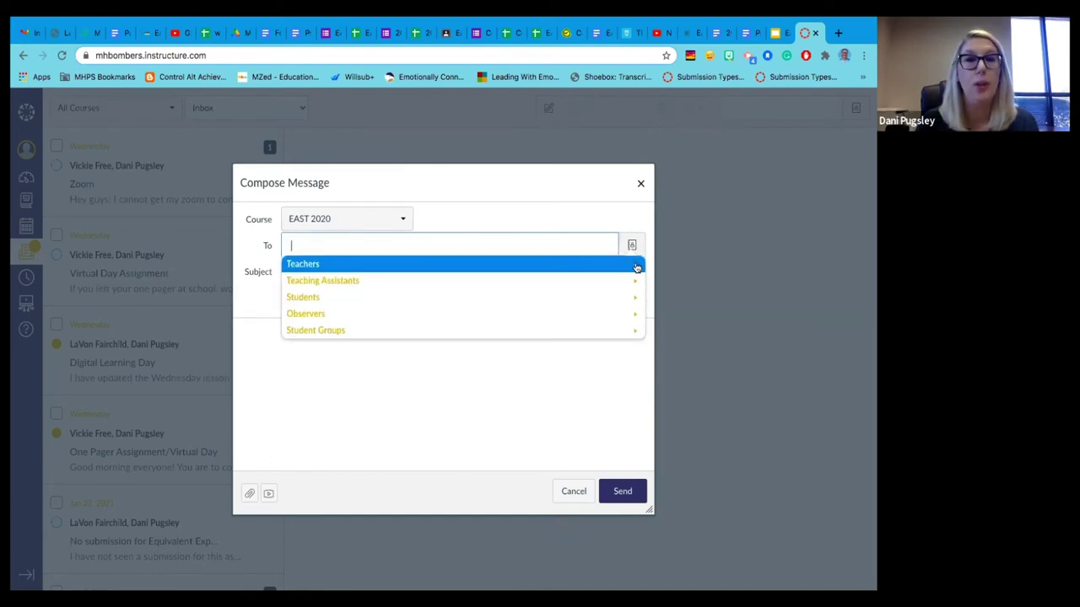
left_click(637, 266)
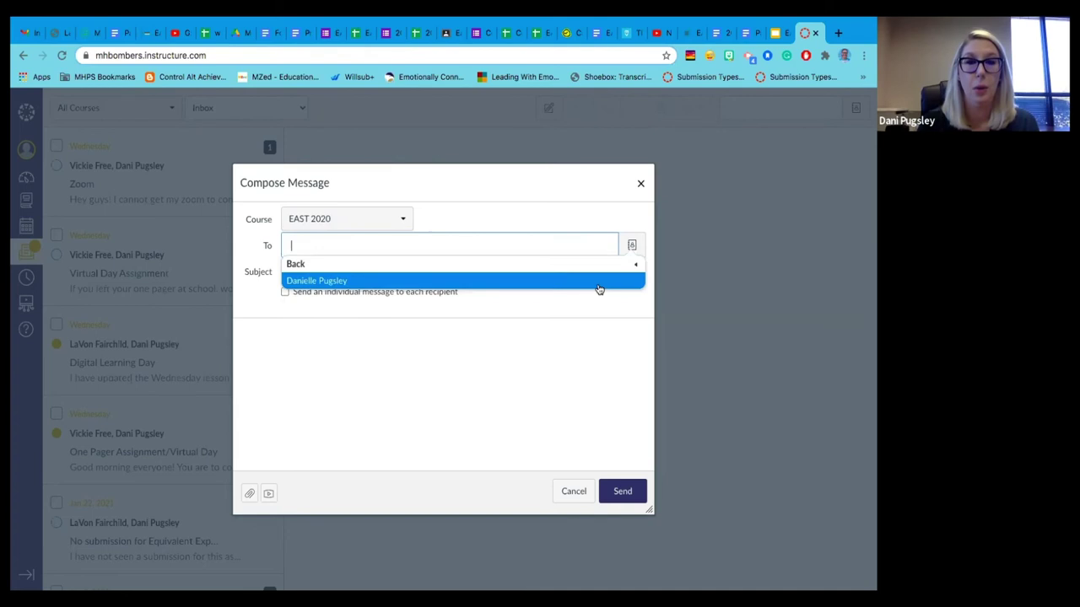
left_click(597, 282)
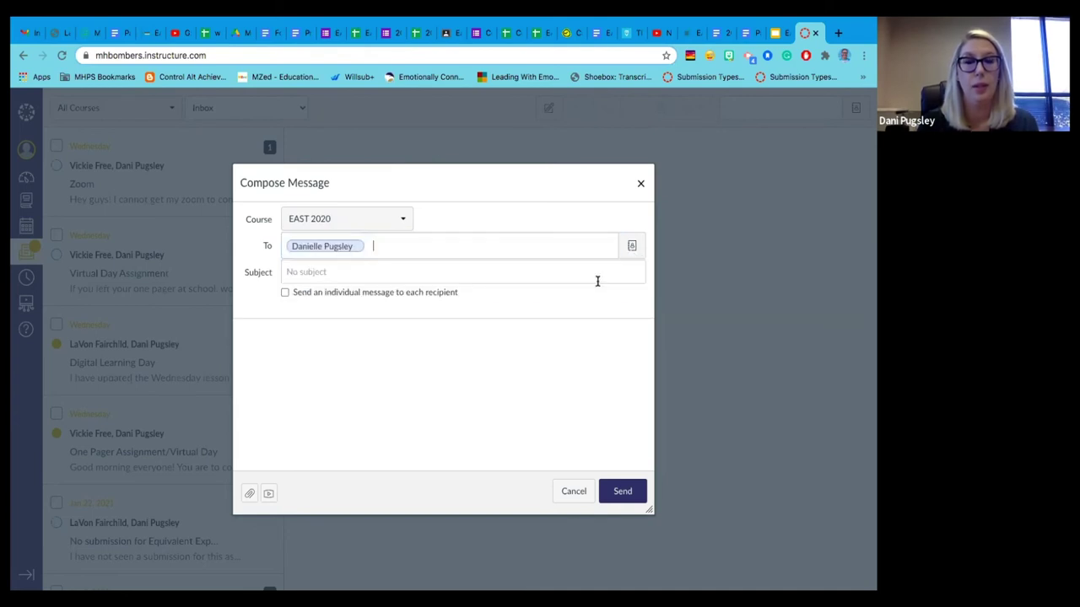
left_click(531, 270)
left_click(568, 364)
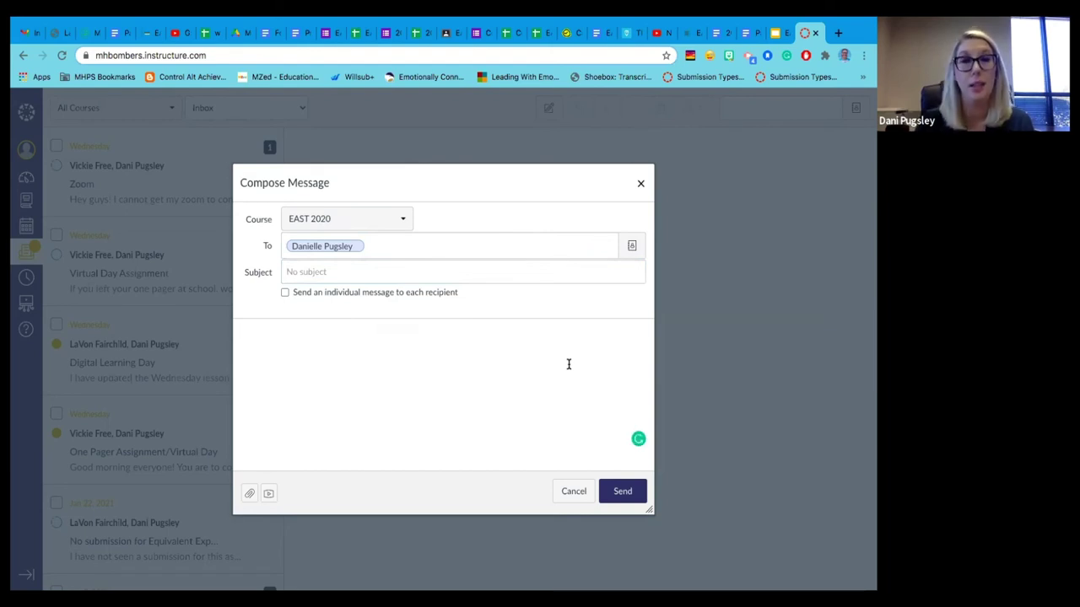
left_click(577, 495)
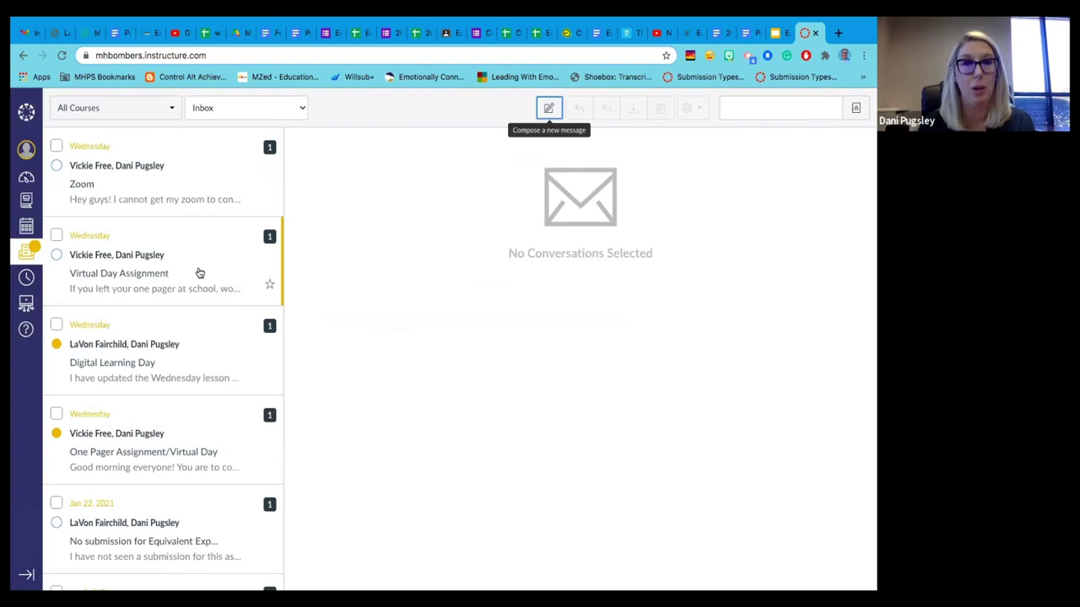
- Look over the inbox conversations and return to the dashboard
scroll(200, 274, "down", 1)
scroll(200, 273, "up", 1)
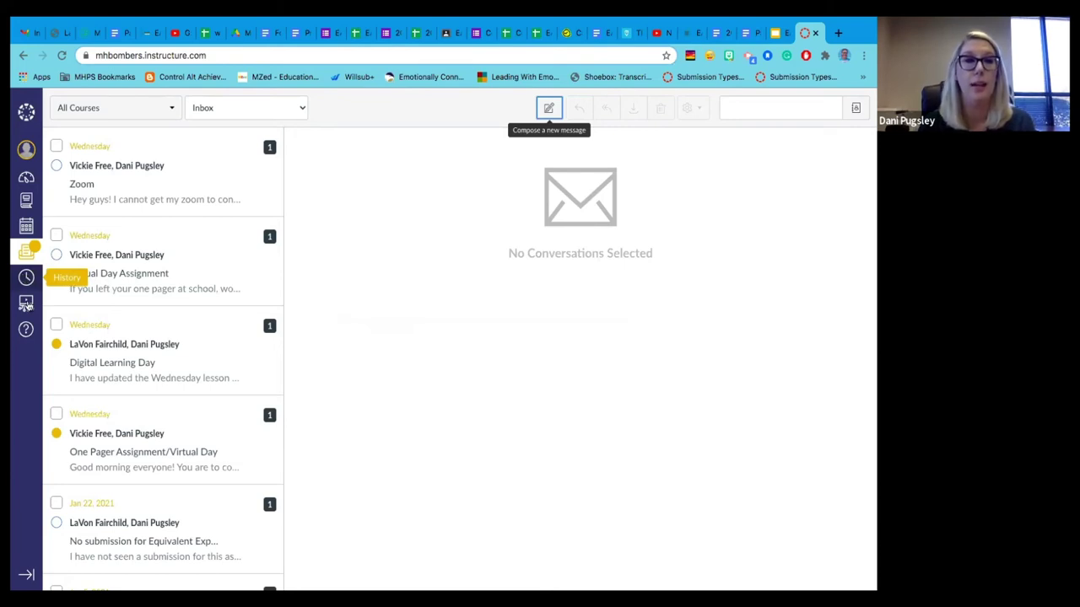
left_click(28, 177)
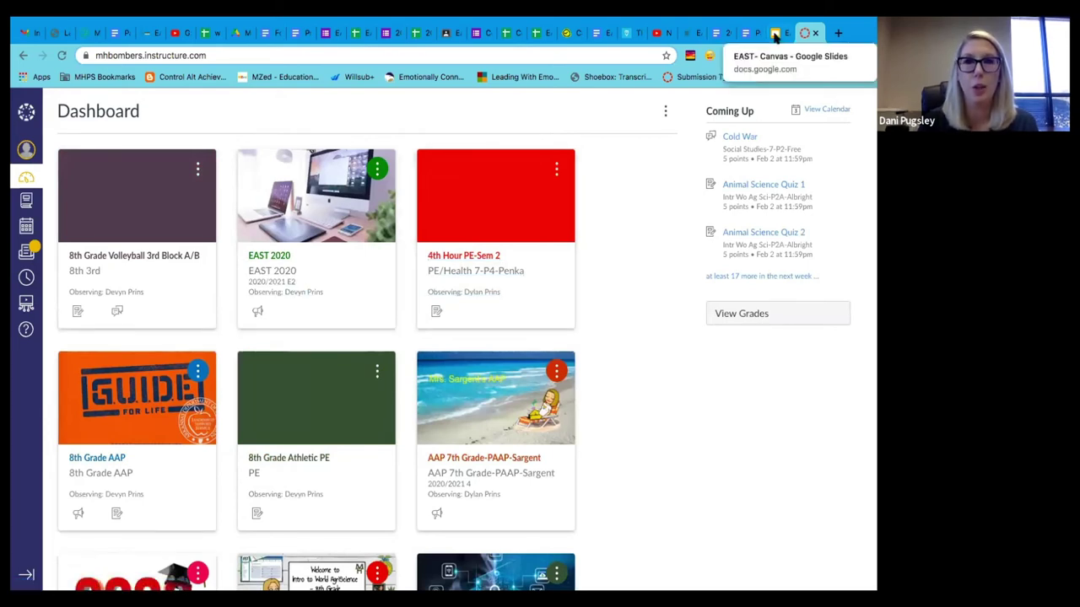
- Switch to the EAST- Canvas presentation in Google Slides and review the slides for Tip #2 through Tip #5
left_click(776, 33)
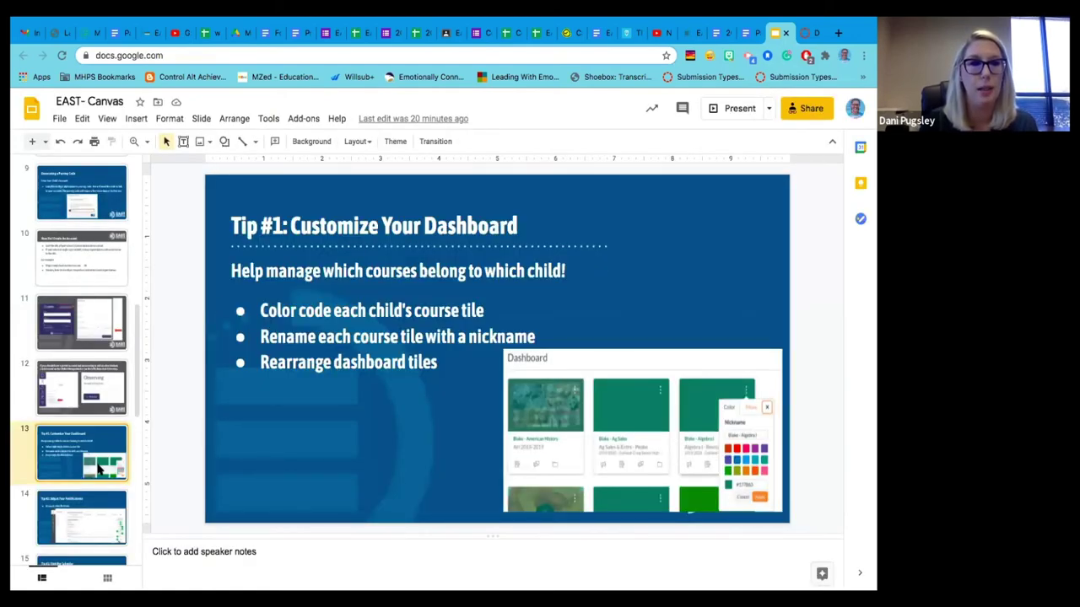
left_click(93, 516)
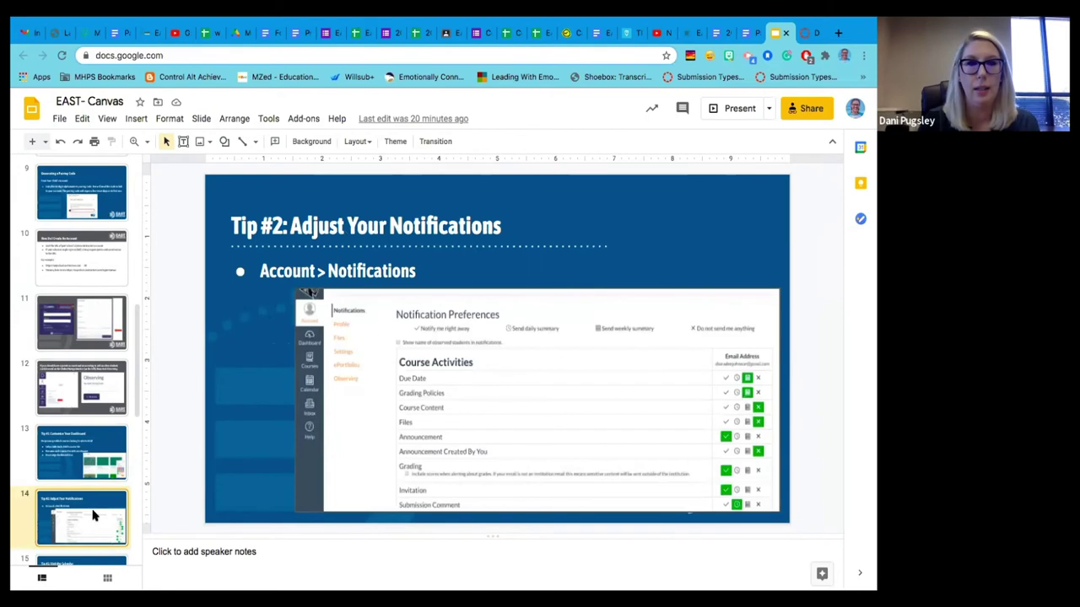
scroll(89, 498, "down", 3)
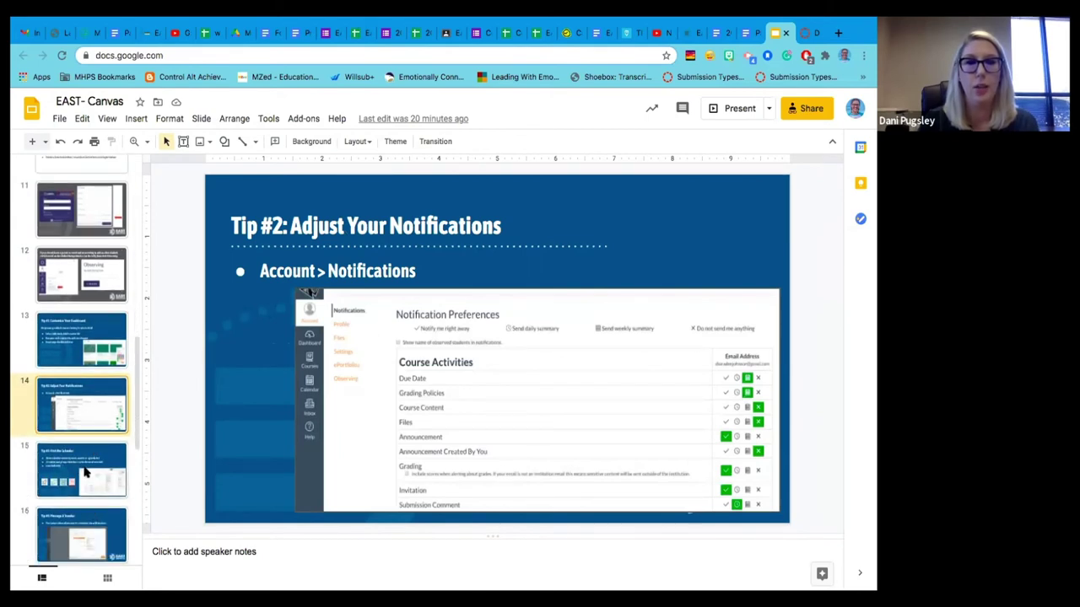
left_click(84, 473)
scroll(84, 473, "down", 1)
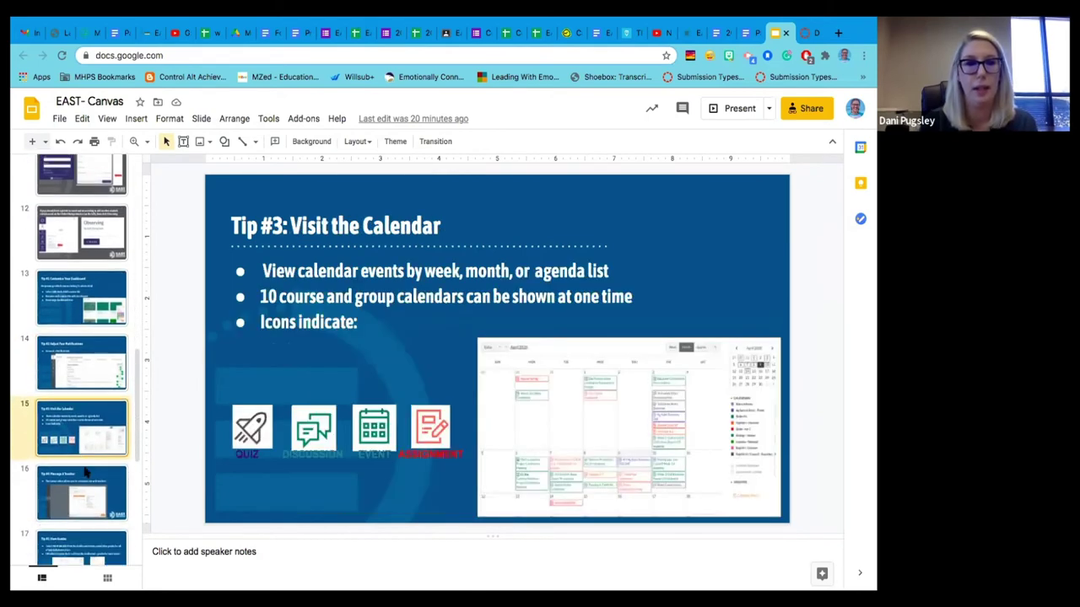
left_click(84, 473)
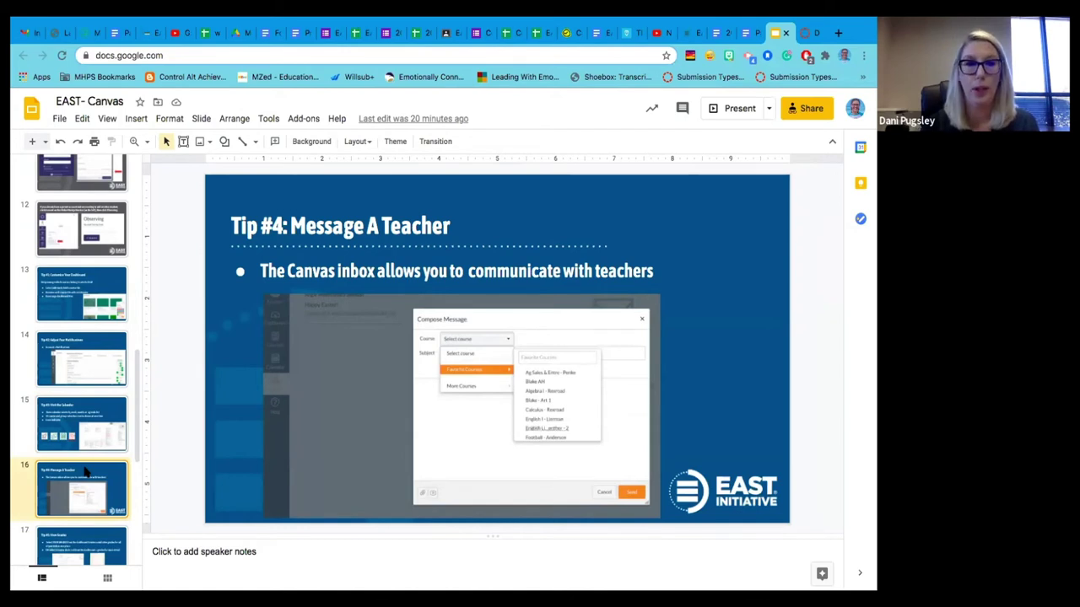
scroll(84, 473, "down", 2)
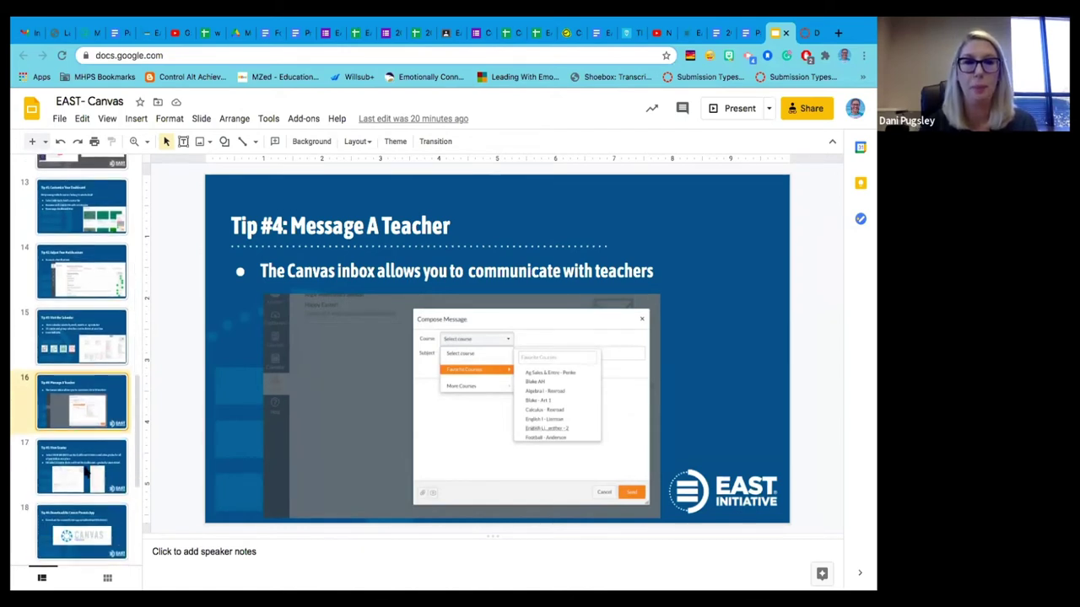
left_click(85, 474)
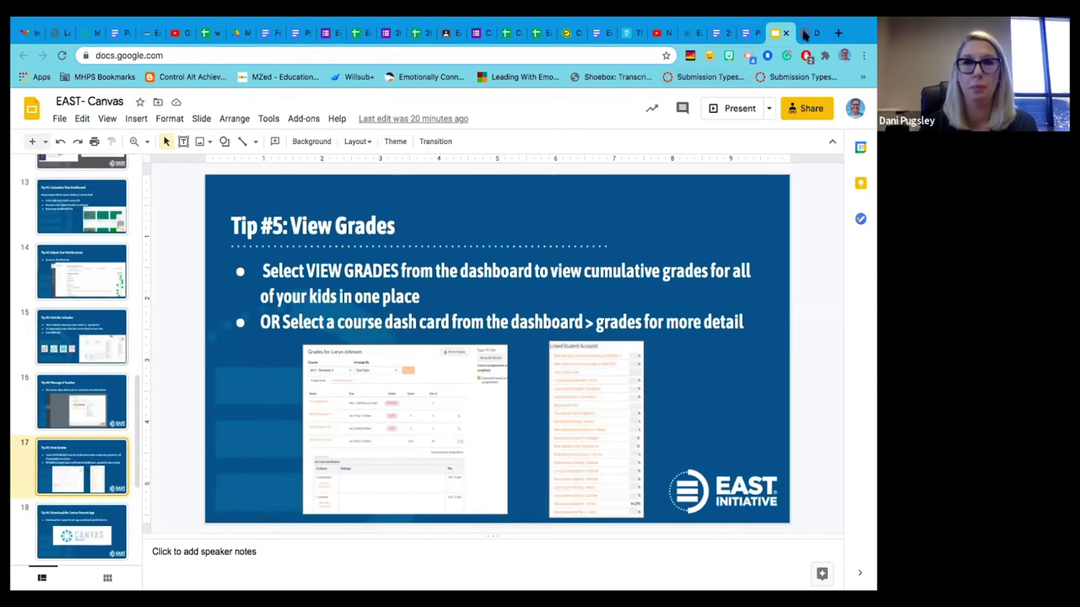
- Switch back to the Canvas dashboard, open View Grades, and look through the course grades of the linked student accounts
left_click(806, 34)
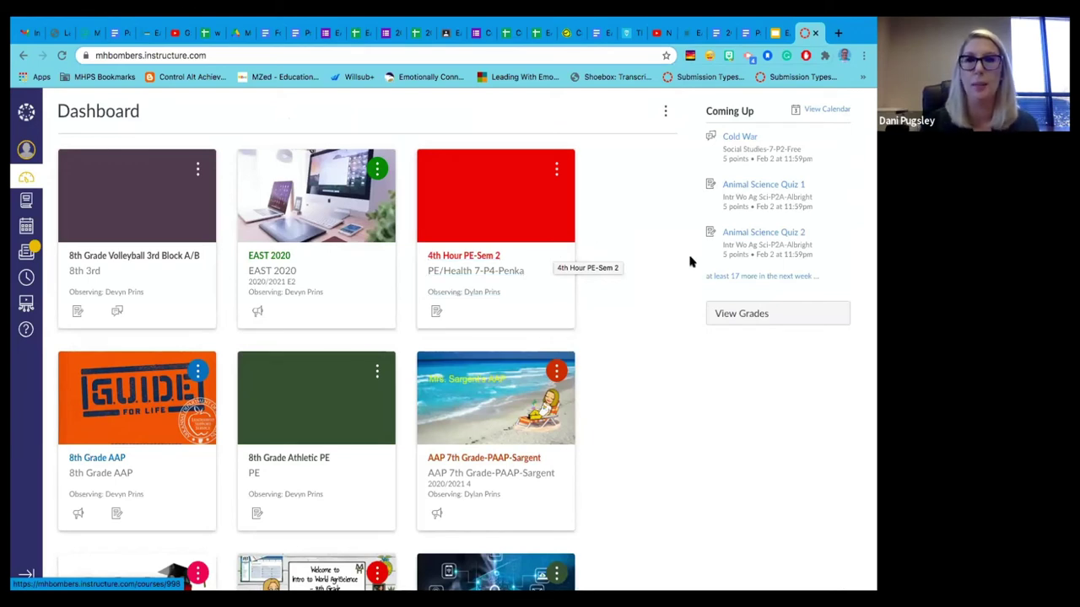
left_click(733, 319)
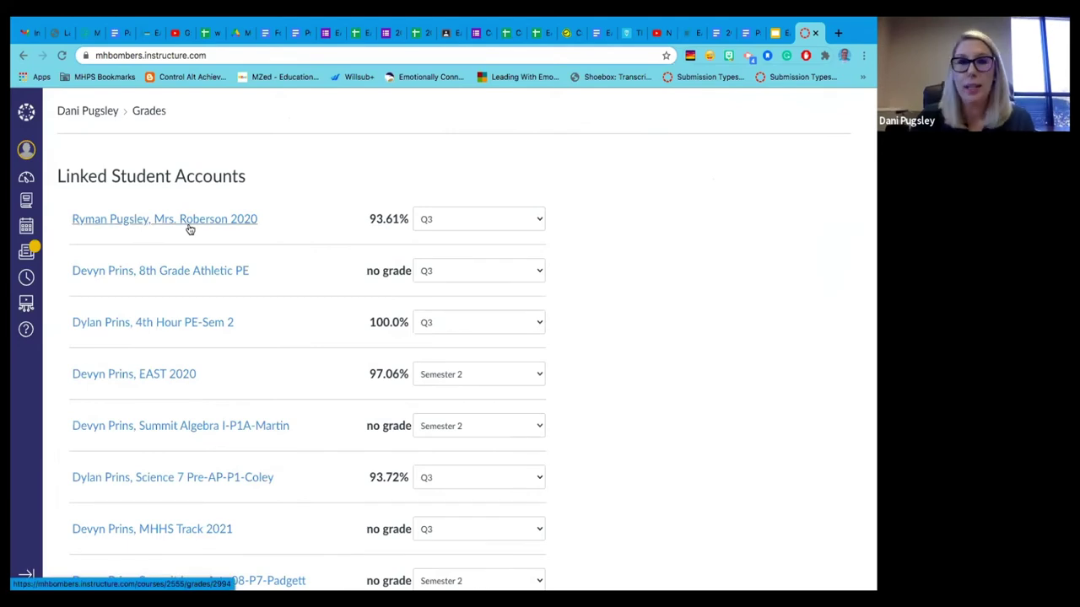
scroll(267, 331, "down", 3)
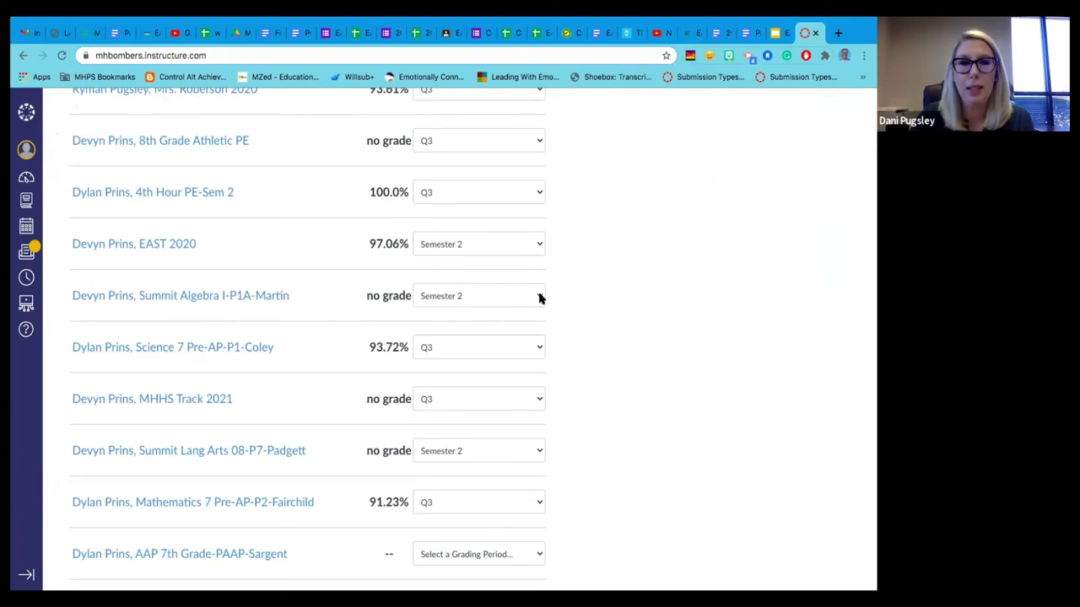
- Look through the remaining course grades of the linked students and open the Language Arts 7 Pre-AP grade details
scroll(540, 297, "down", 1)
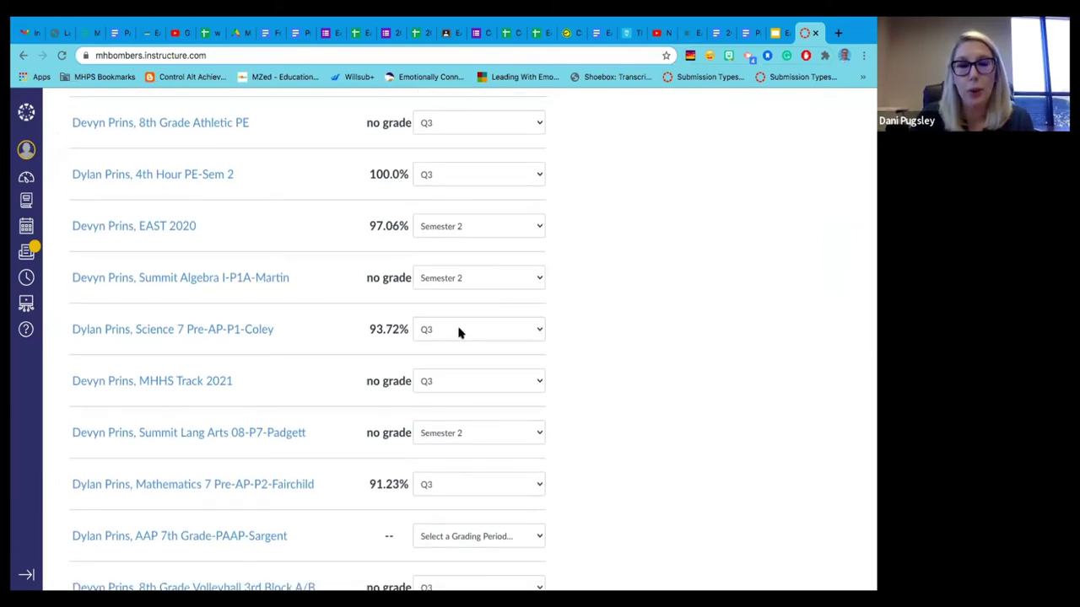
left_click(465, 434)
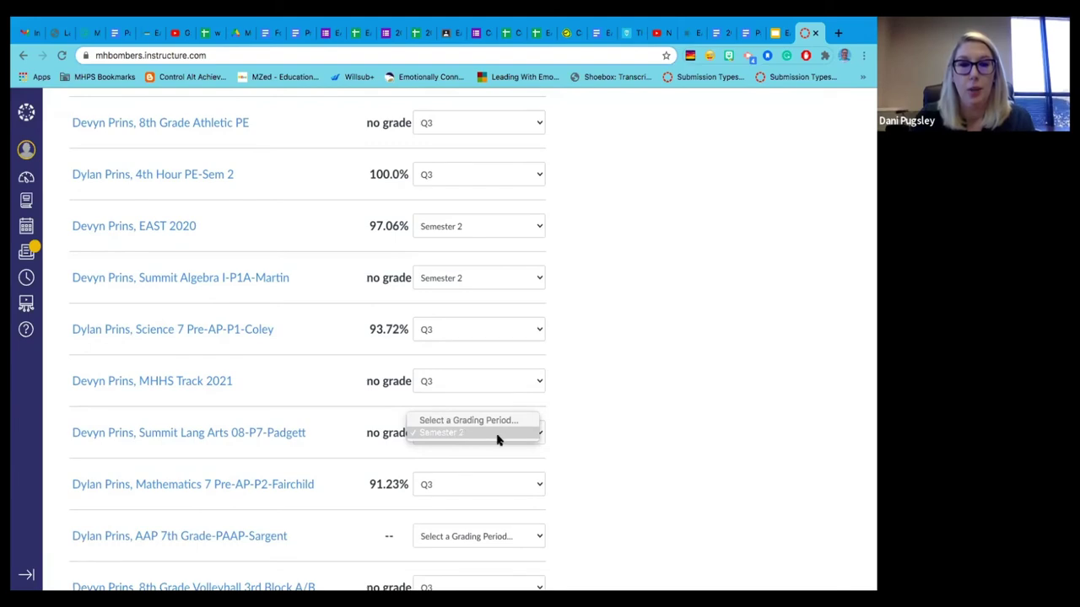
scroll(593, 448, "down", 2)
scroll(593, 449, "down", 4)
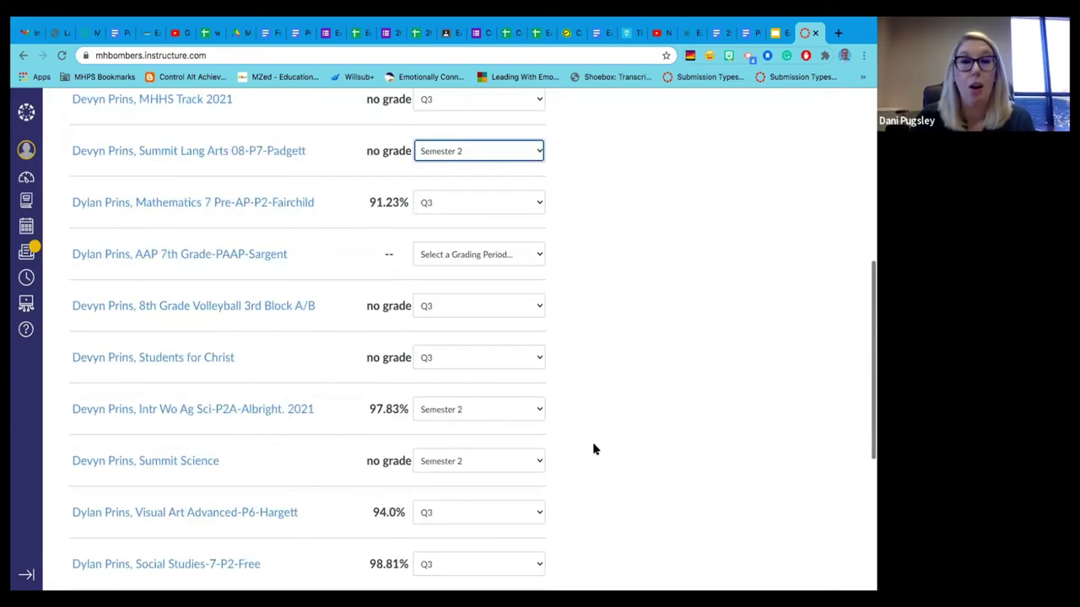
scroll(594, 449, "down", 1)
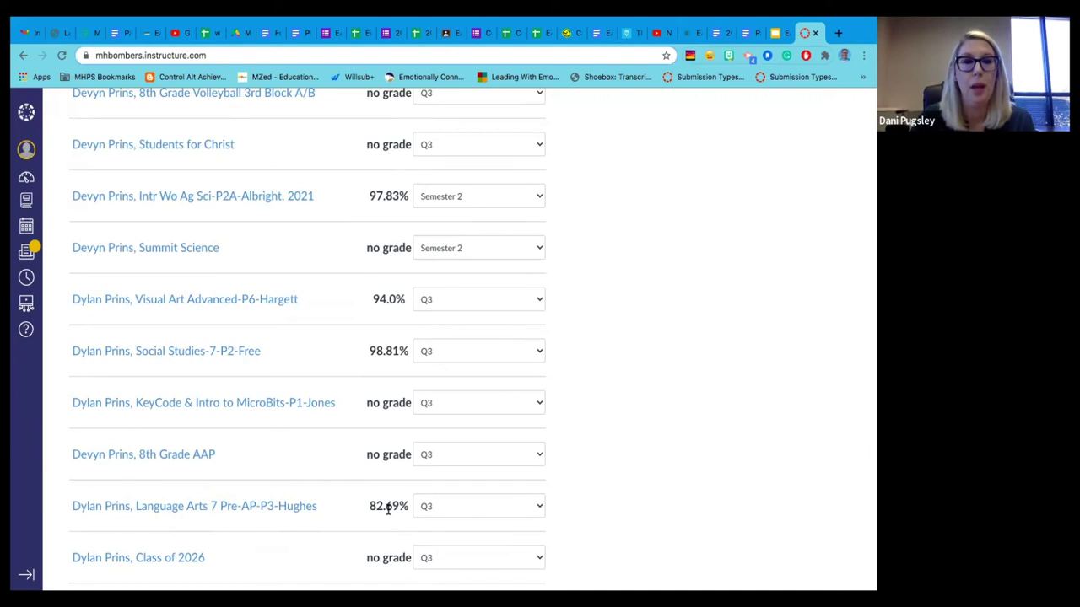
left_click(272, 507)
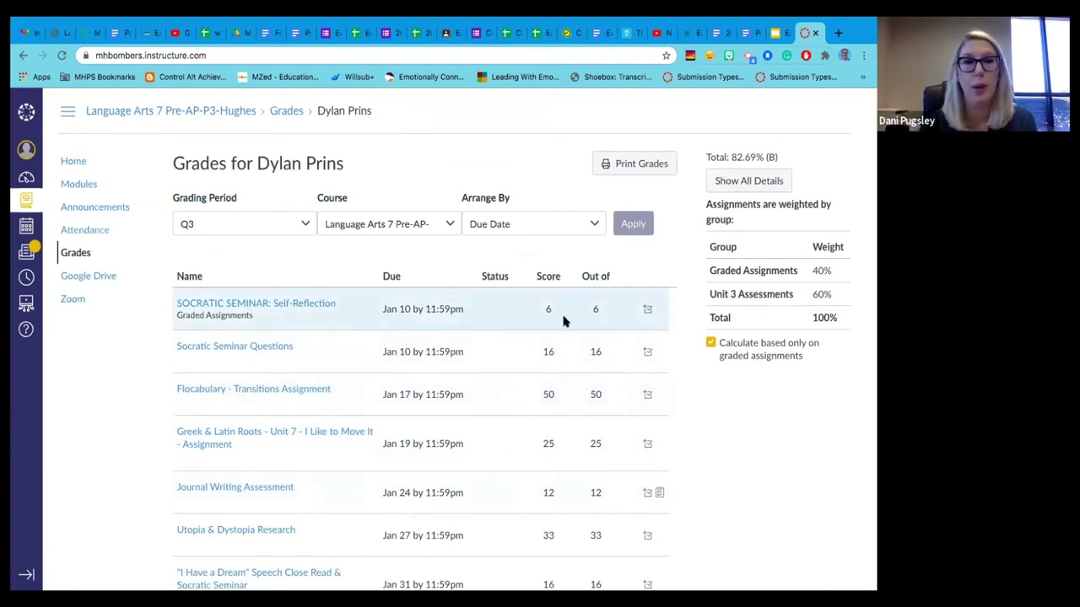
- Review the assignment scores, missing-work statuses, group percentages and total for the Language Arts 7 Pre-AP course
scroll(565, 322, "down", 1)
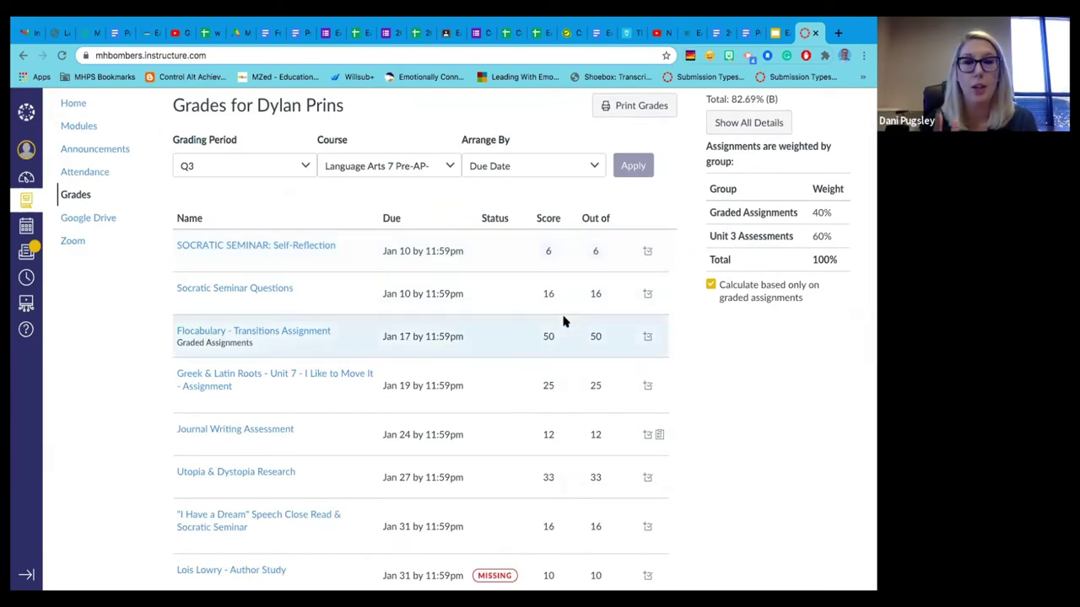
scroll(564, 322, "down", 3)
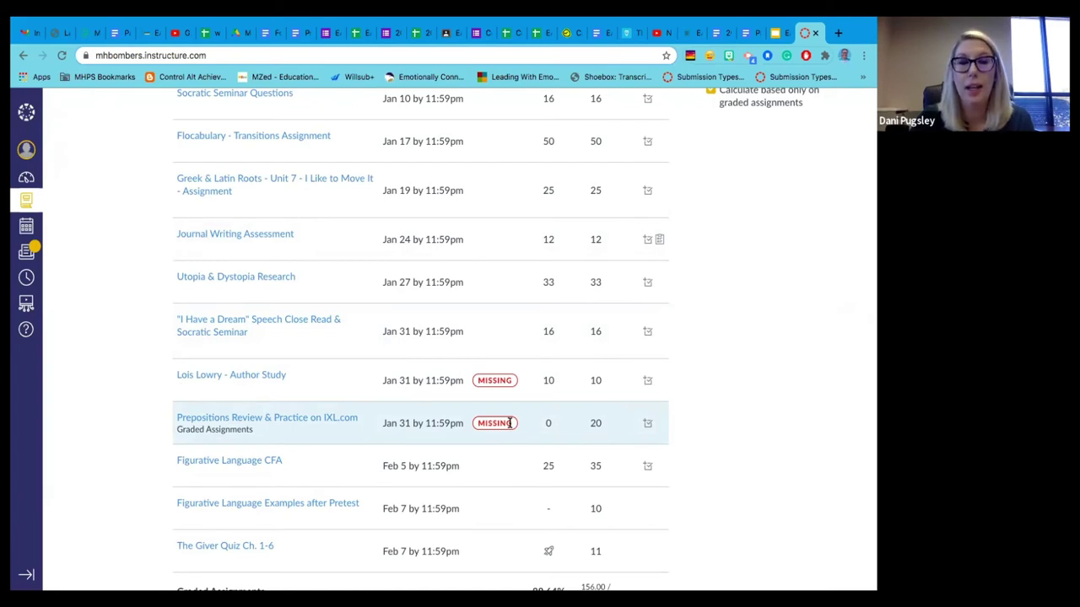
scroll(510, 423, "down", 2)
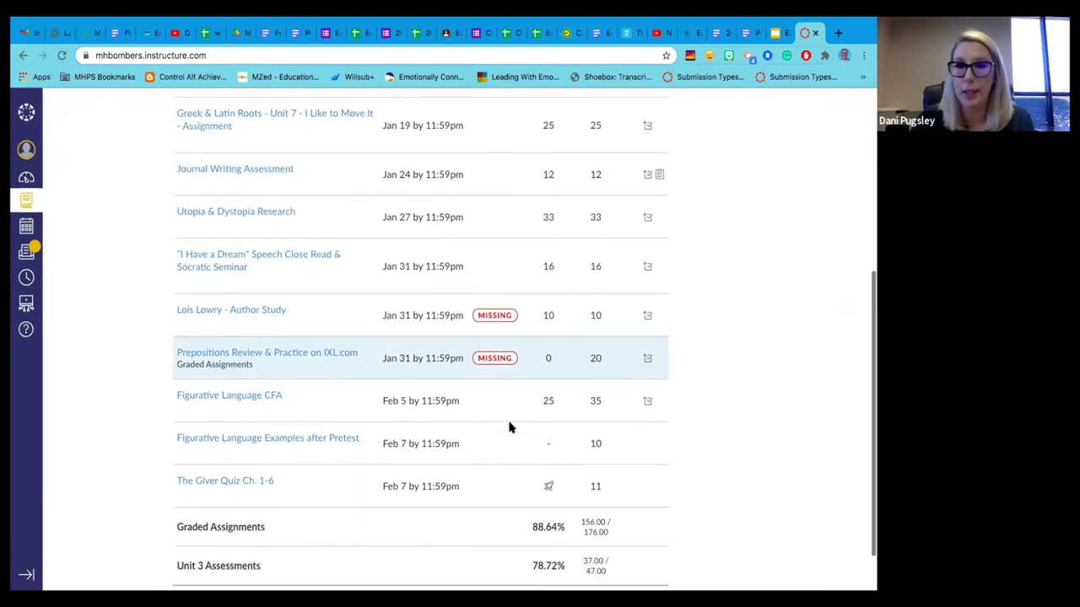
scroll(508, 427, "down", 2)
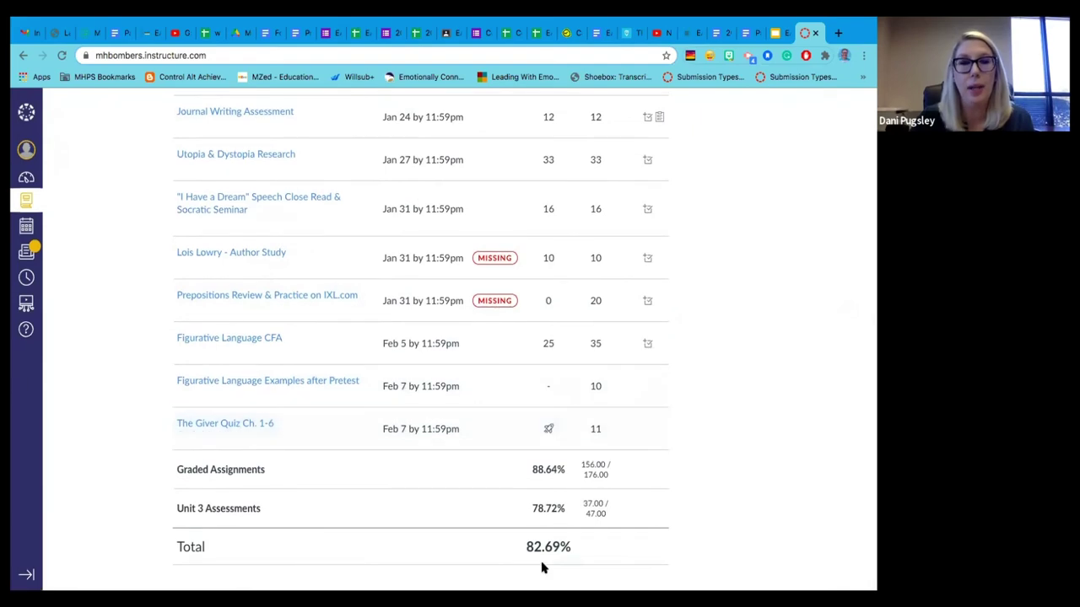
scroll(591, 263, "up", 10)
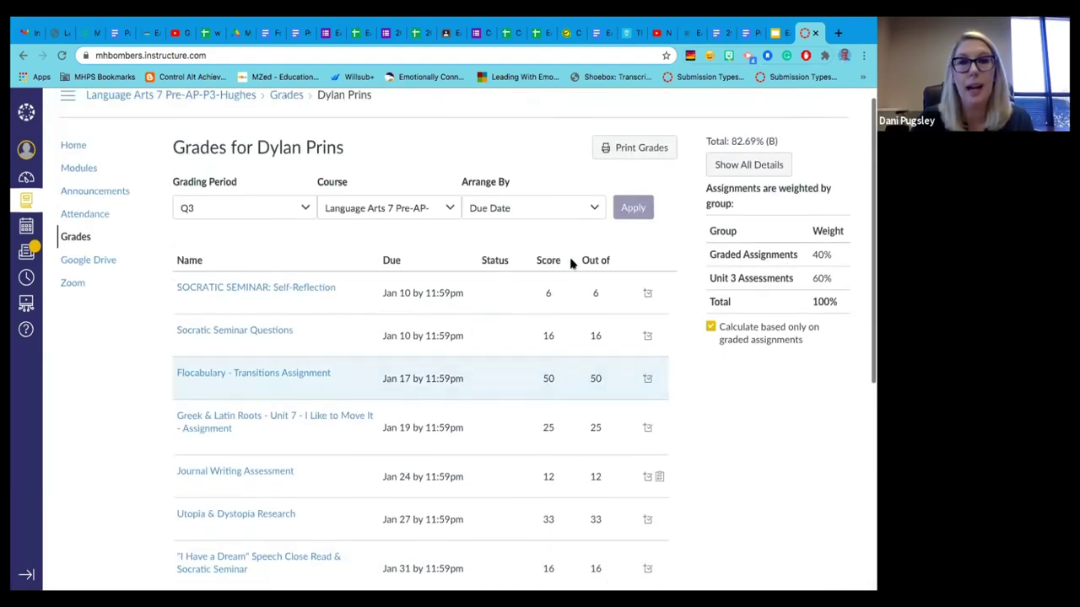
- Change the student's grades page to the Mathematics 7 Pre-AP course and apply the selection
left_click(447, 208)
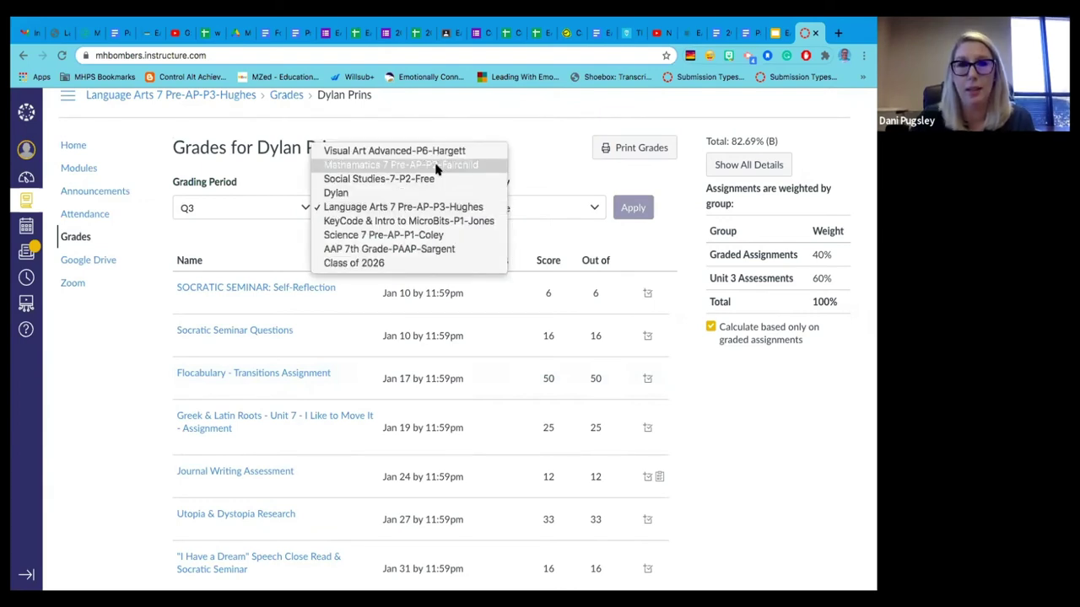
left_click(437, 165)
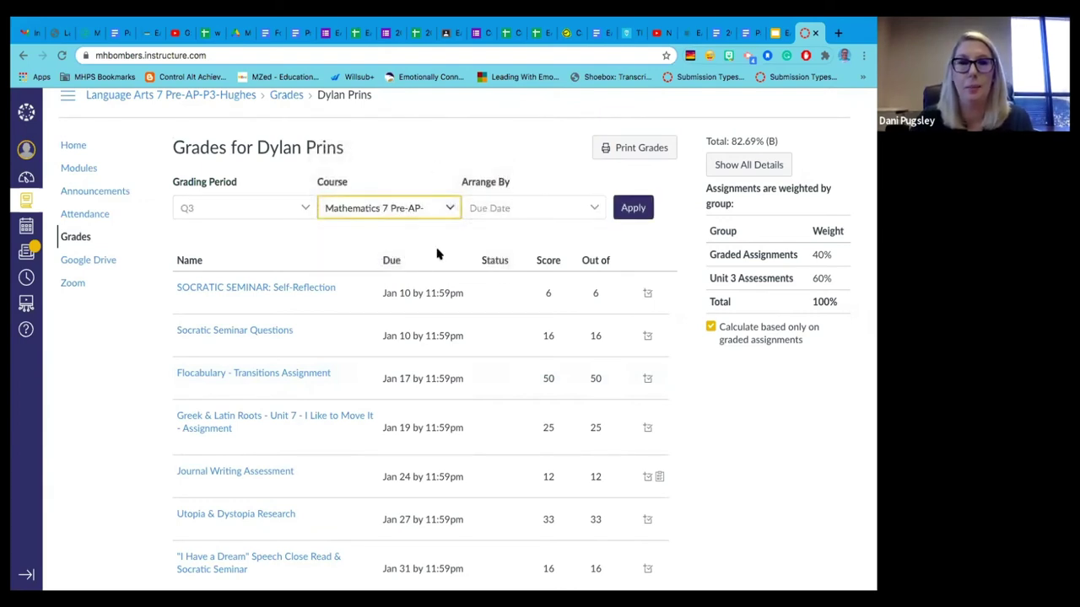
left_click(636, 210)
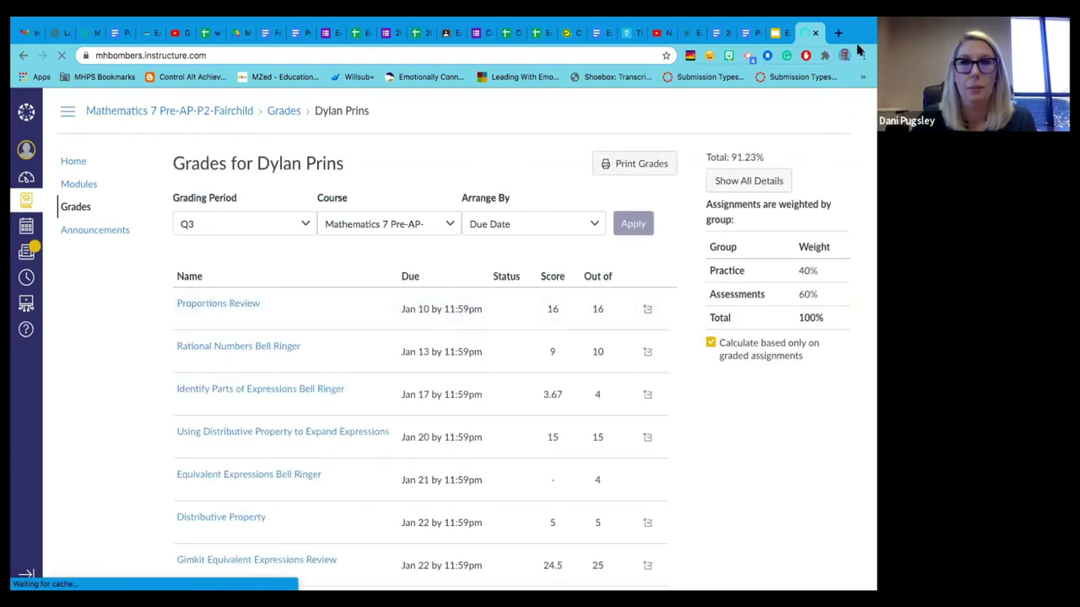
- Switch briefly to the Google Slides presentation, then return to Canvas and look over the Mathematics 7 Pre-AP scores
left_click(728, 56)
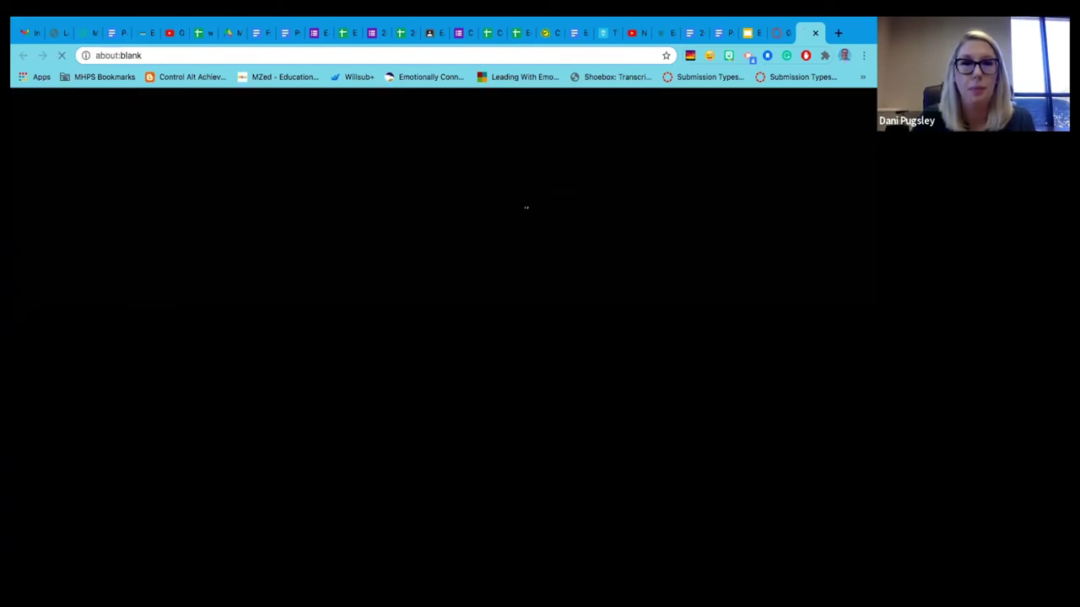
left_click(749, 33)
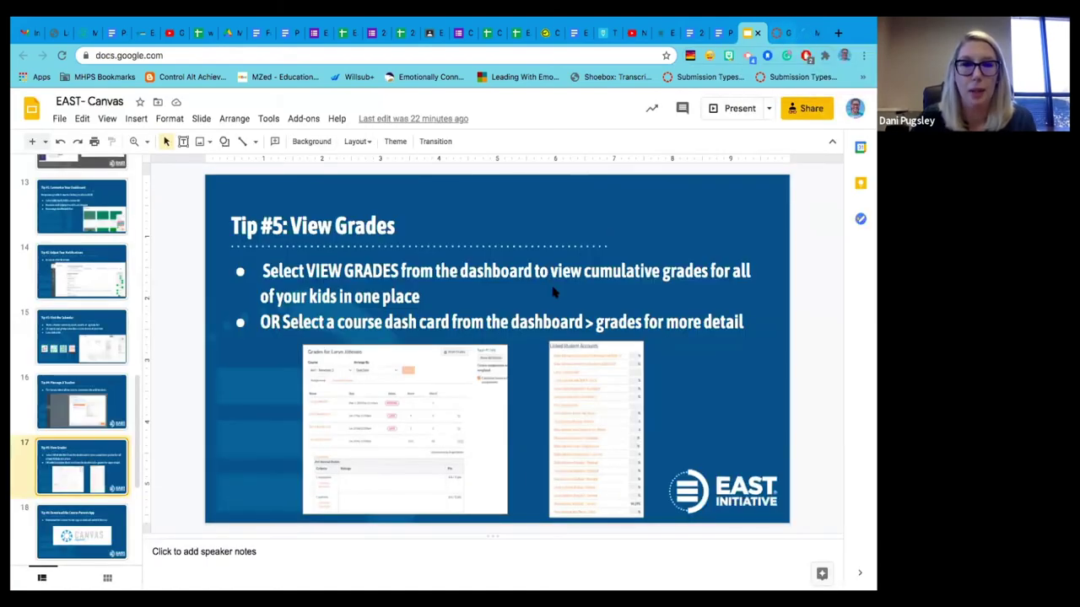
key("ctrl+Tab")
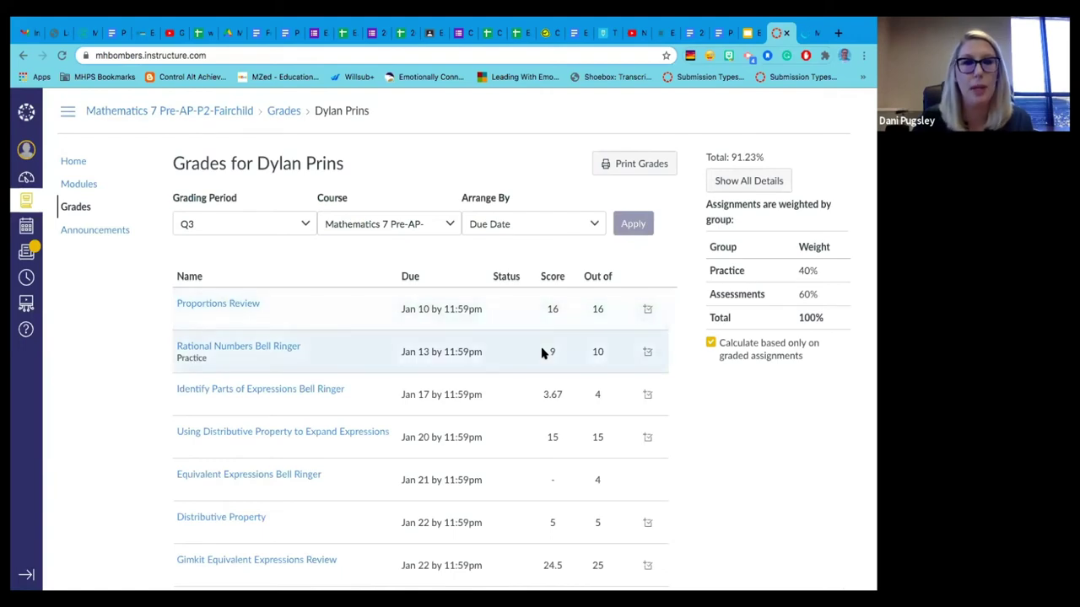
scroll(543, 353, "down", 1)
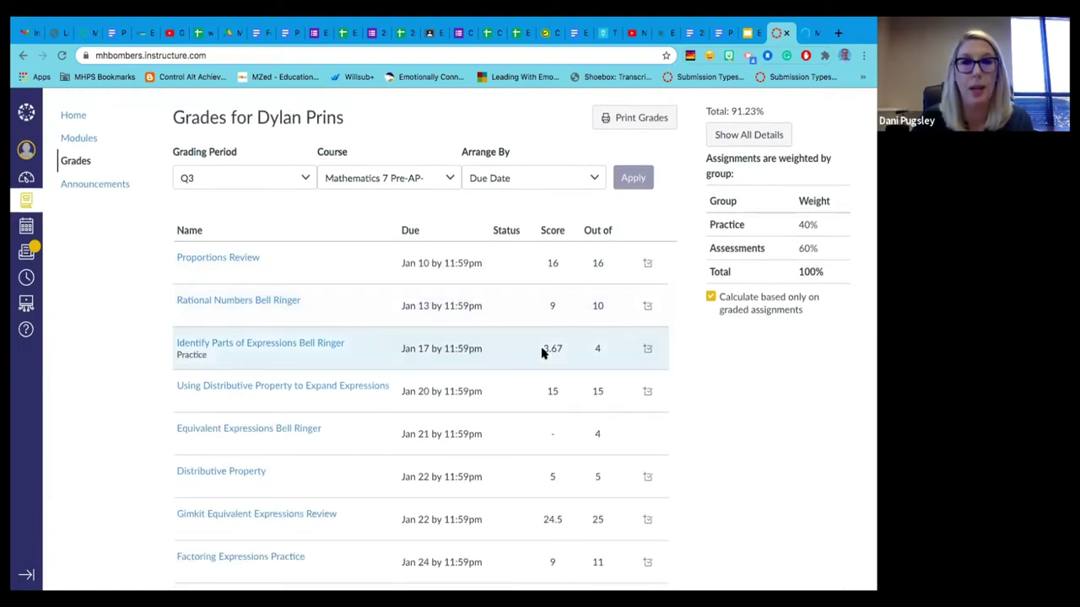
scroll(543, 353, "up", 1)
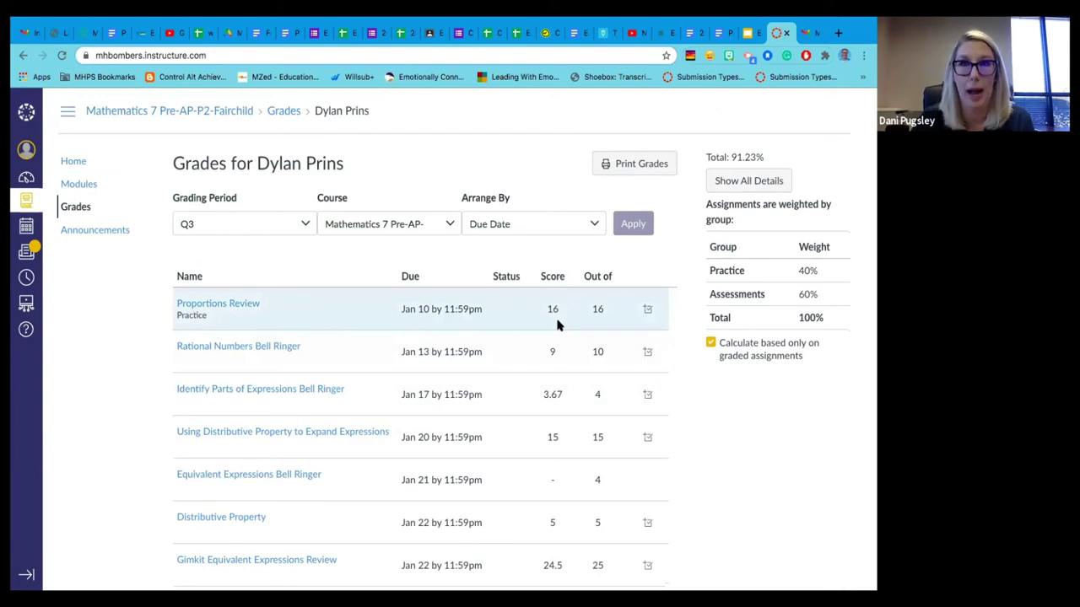
- Switch to the EAST- Canvas presentation in Google Slides and show the Tip #6: Download the Canvas Parents App slide
left_click(747, 33)
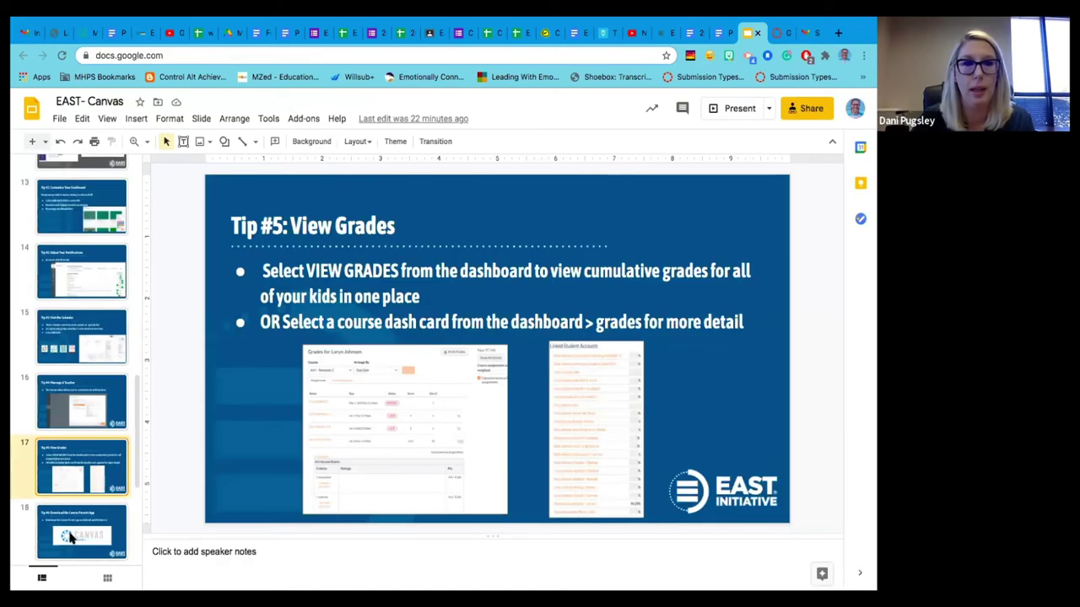
scroll(92, 470, "down", 1)
left_click(97, 460)
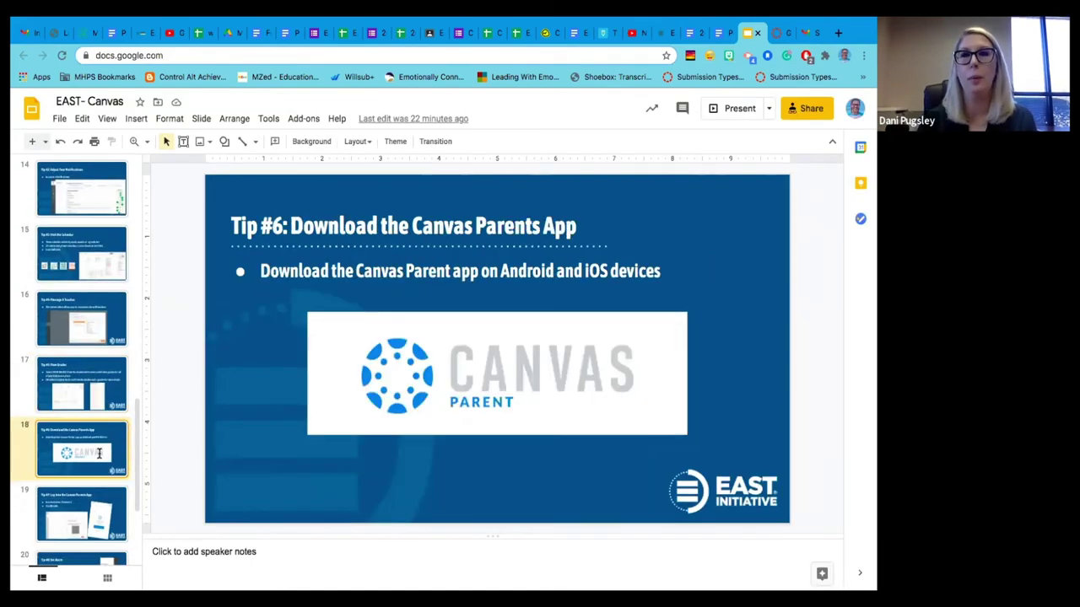
- Switch back to Canvas, open the EAST 2020 course from the dashboard, and review its home page announcements and links
left_click(779, 33)
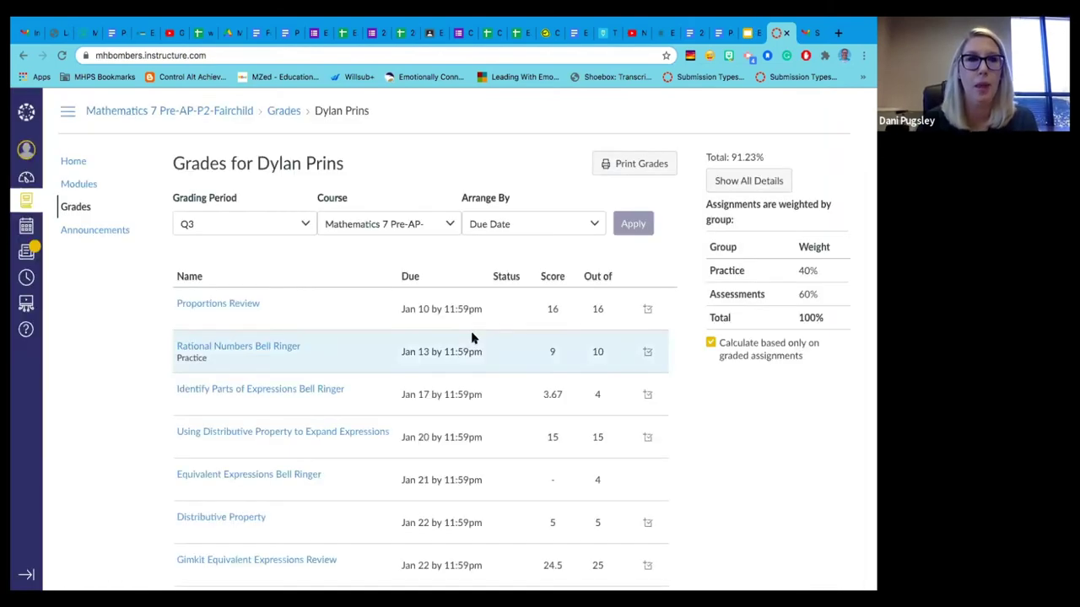
left_click(26, 178)
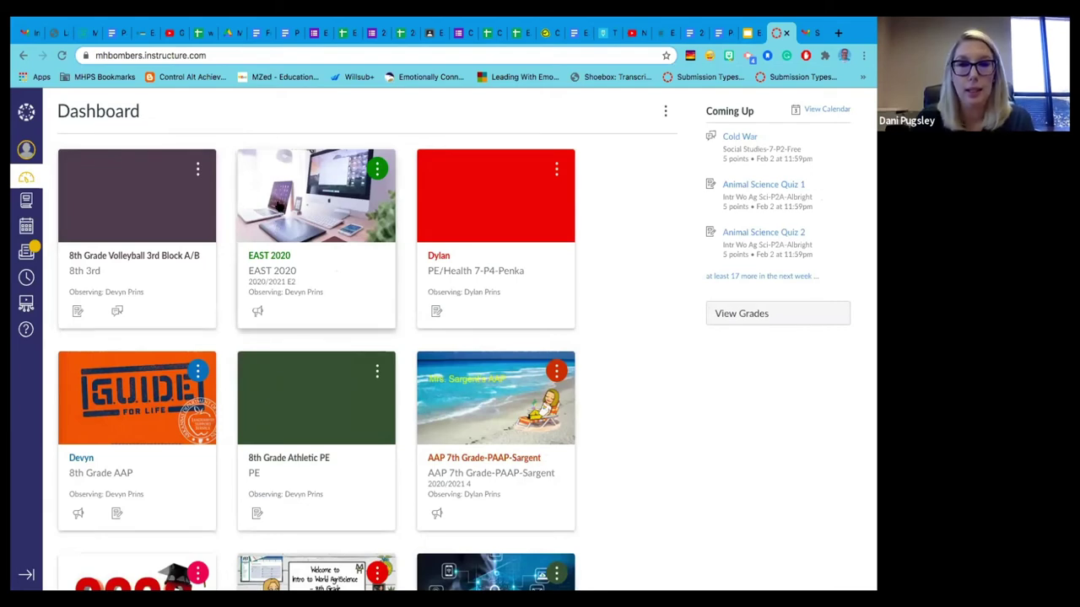
left_click(316, 203)
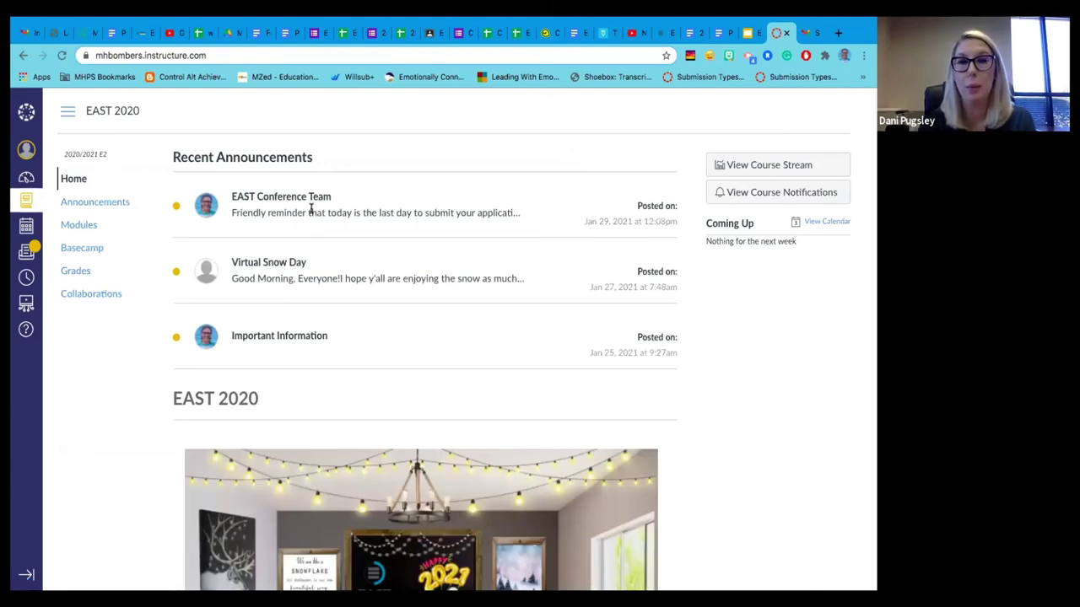
scroll(310, 211, "down", 2)
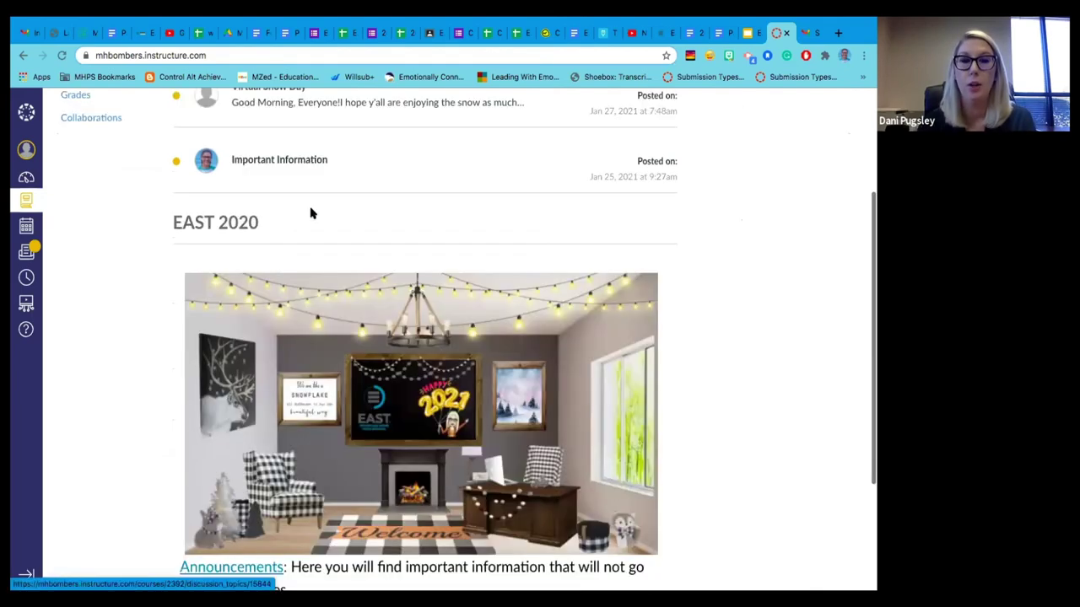
scroll(310, 214, "down", 2)
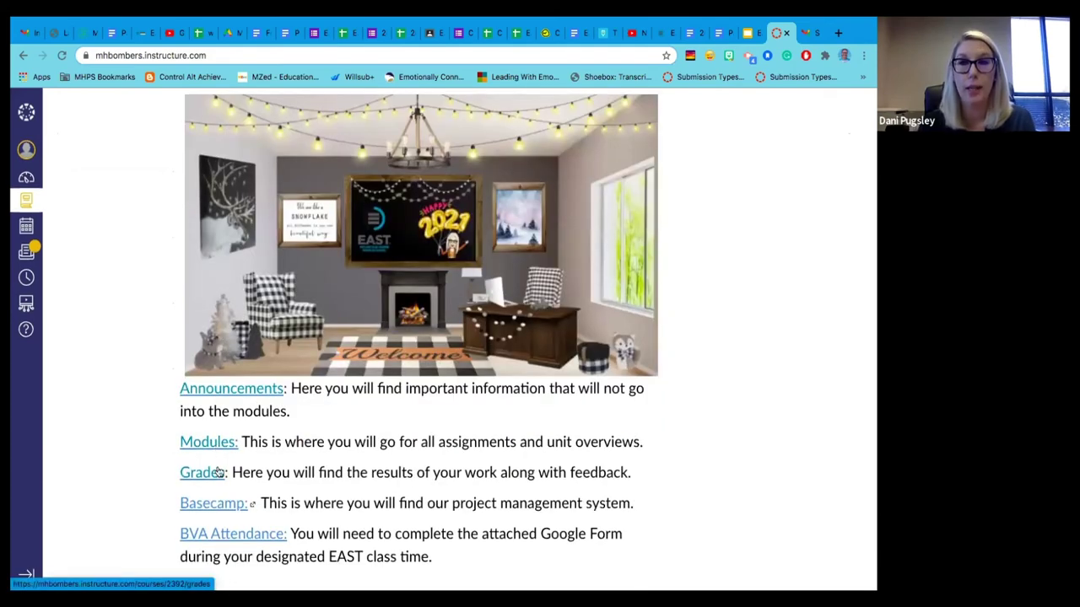
scroll(359, 256, "up", 2)
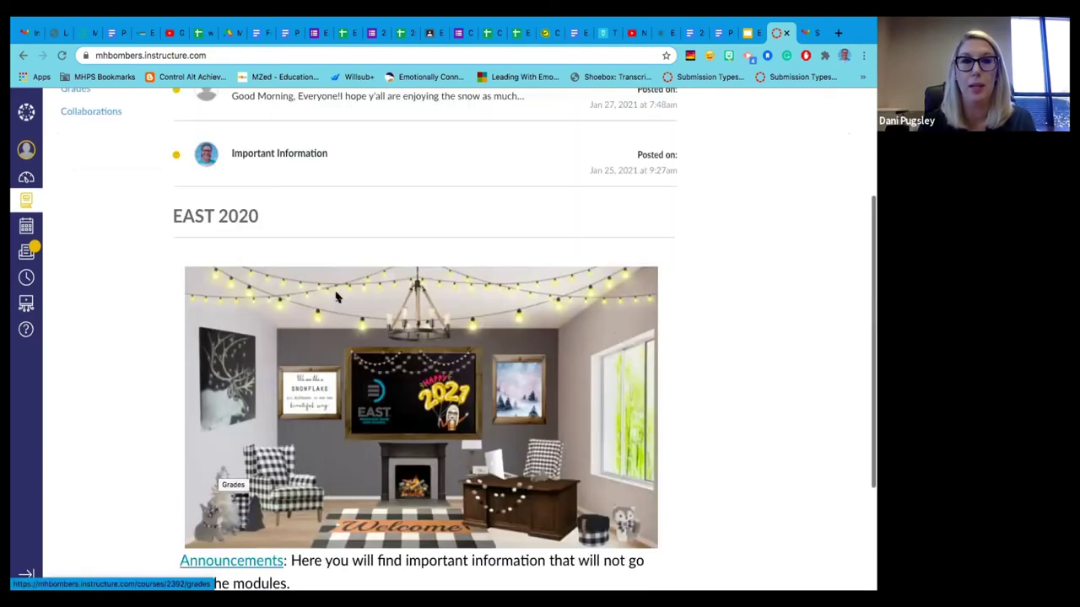
scroll(359, 255, "up", 2)
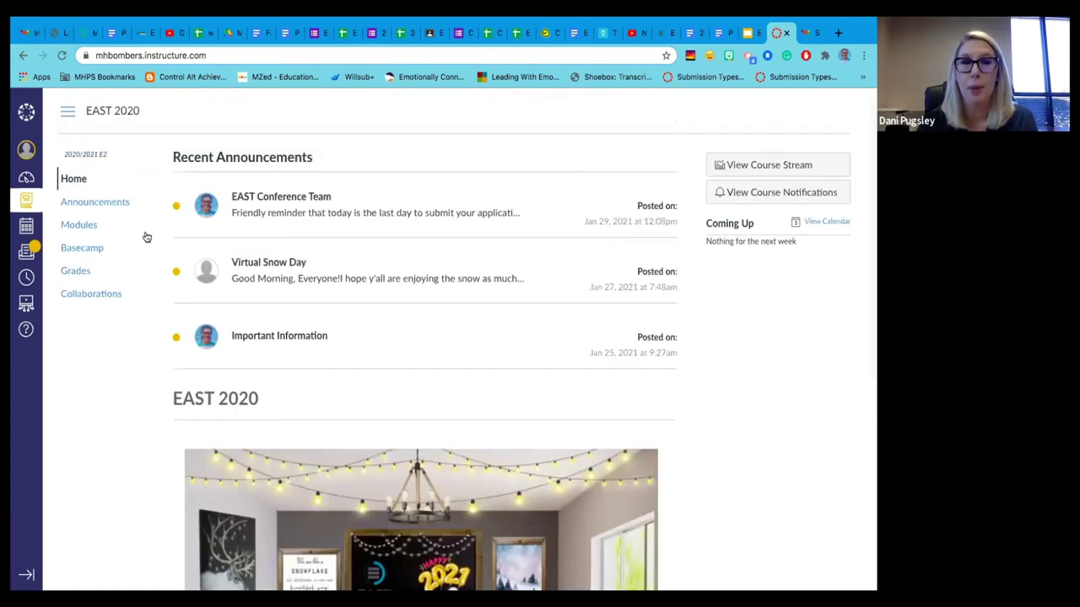
- Return to the dashboard, view the past assignments of the PE/Health 7 course, and go back to the dashboard
left_click(30, 181)
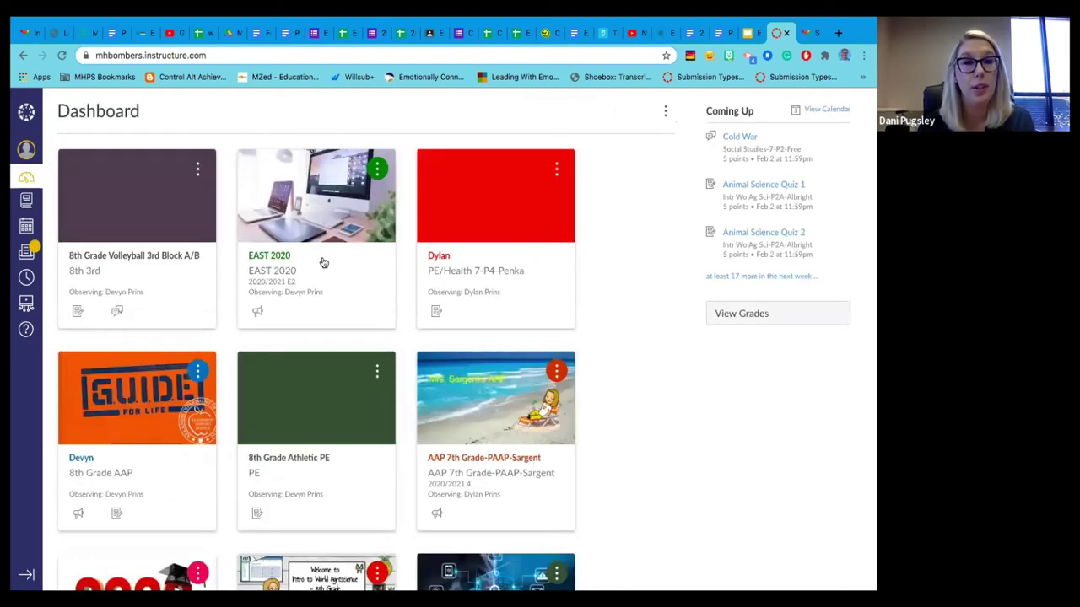
left_click(501, 268)
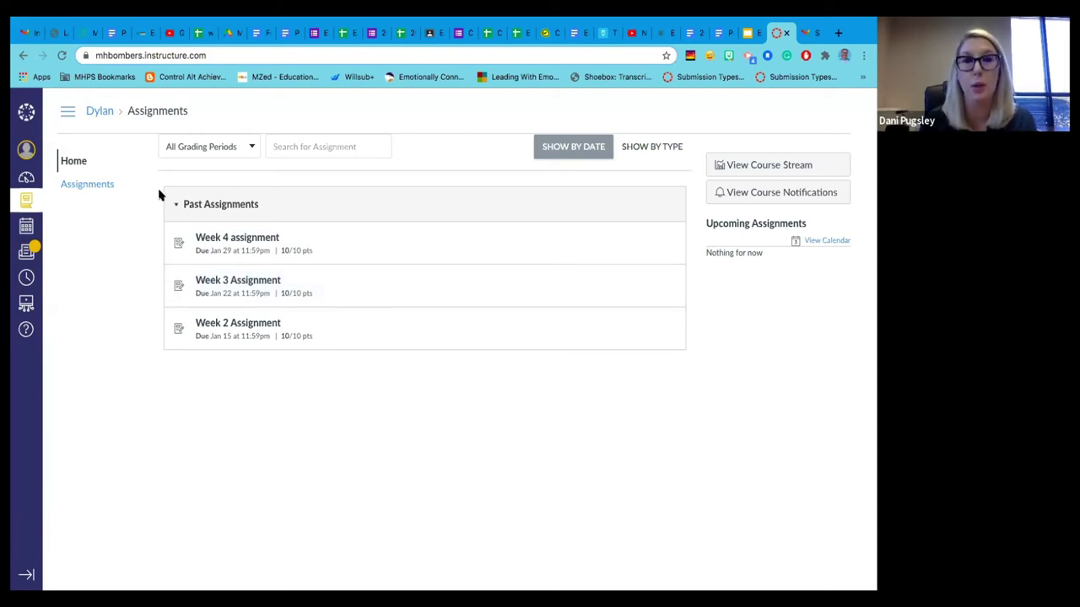
left_click(27, 177)
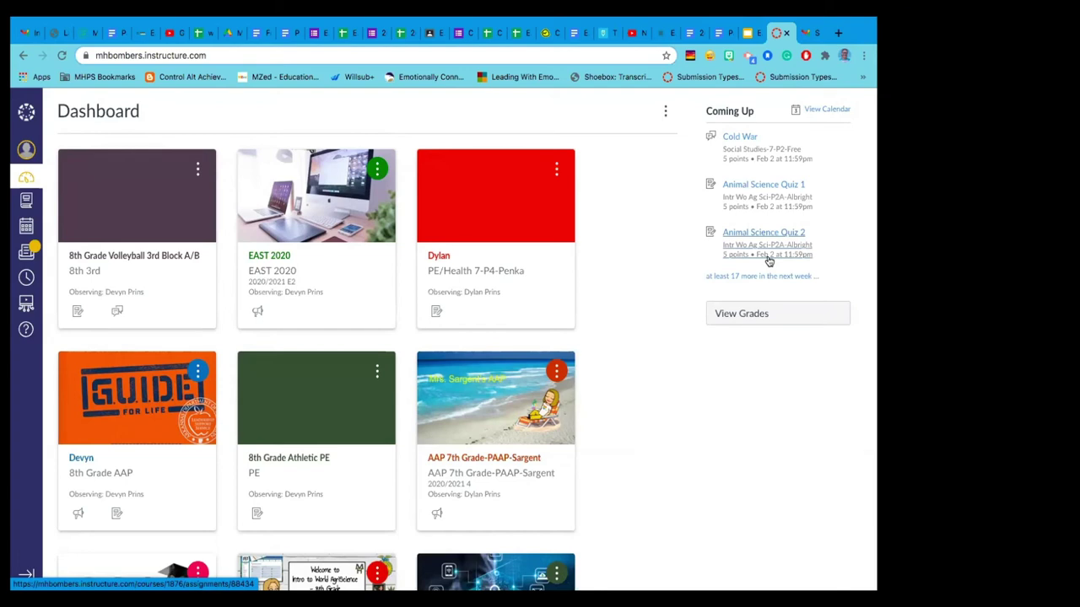
- Switch to the EAST- Canvas presentation in Google Slides and present it from the Tip #6 slide
left_click(747, 33)
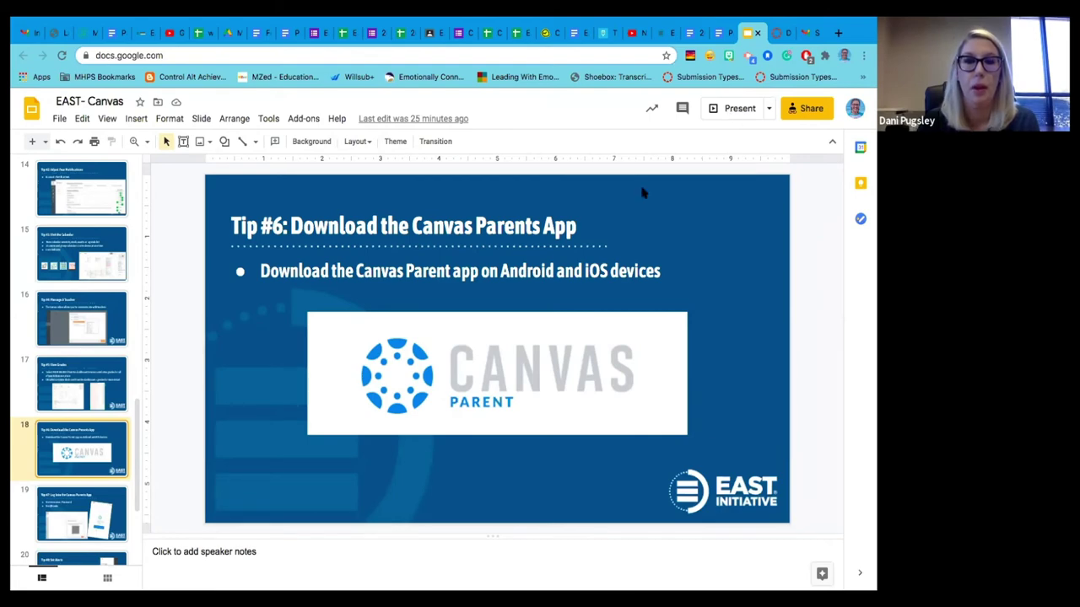
left_click(725, 108)
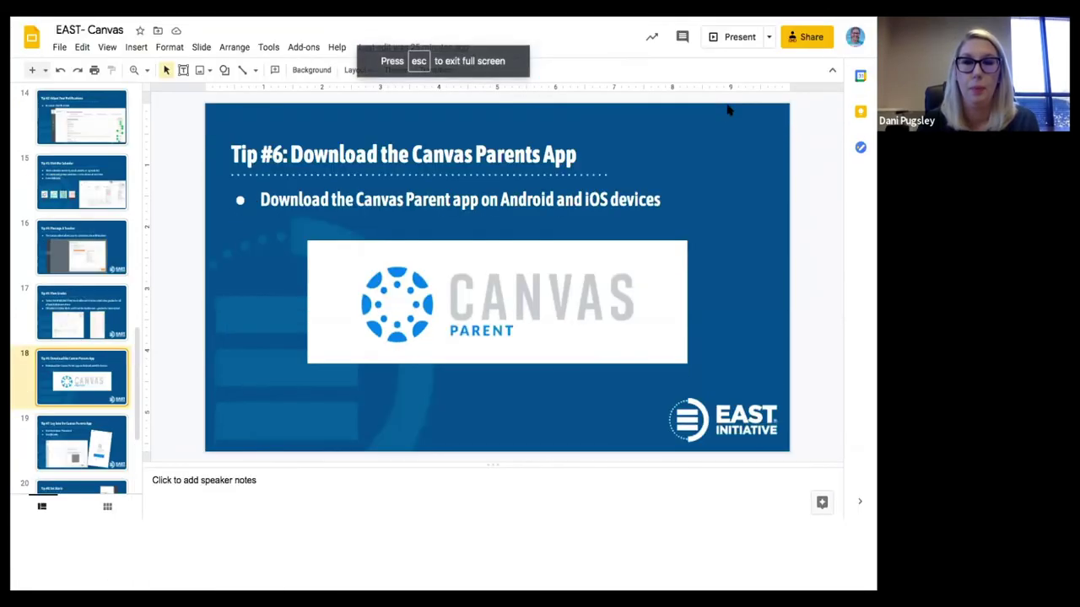
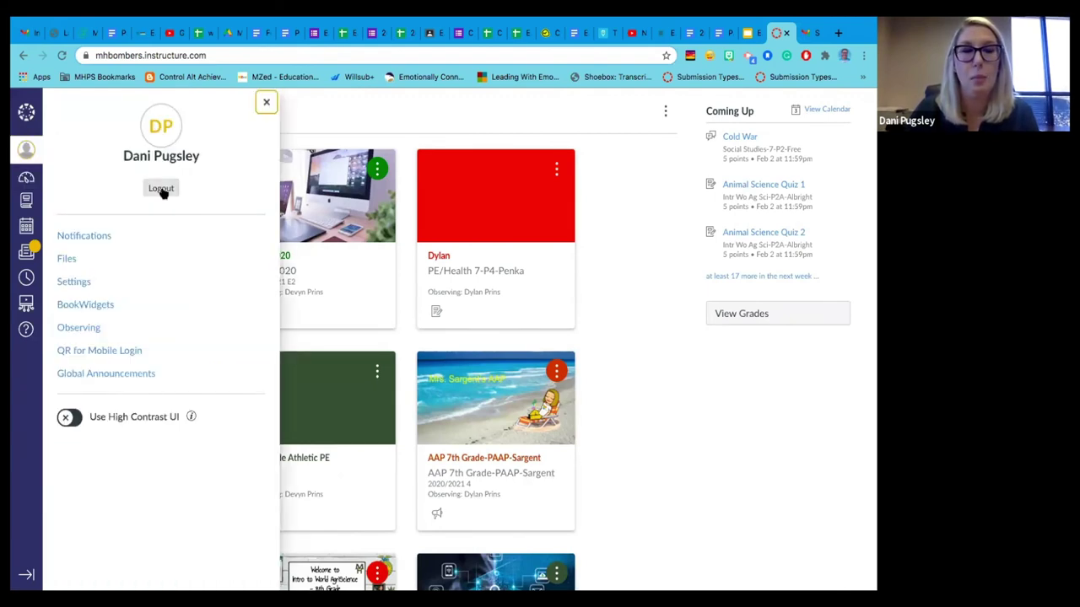
- Log out of the Canvas parent account and log in to the staff account with Clever
left_click(162, 188)
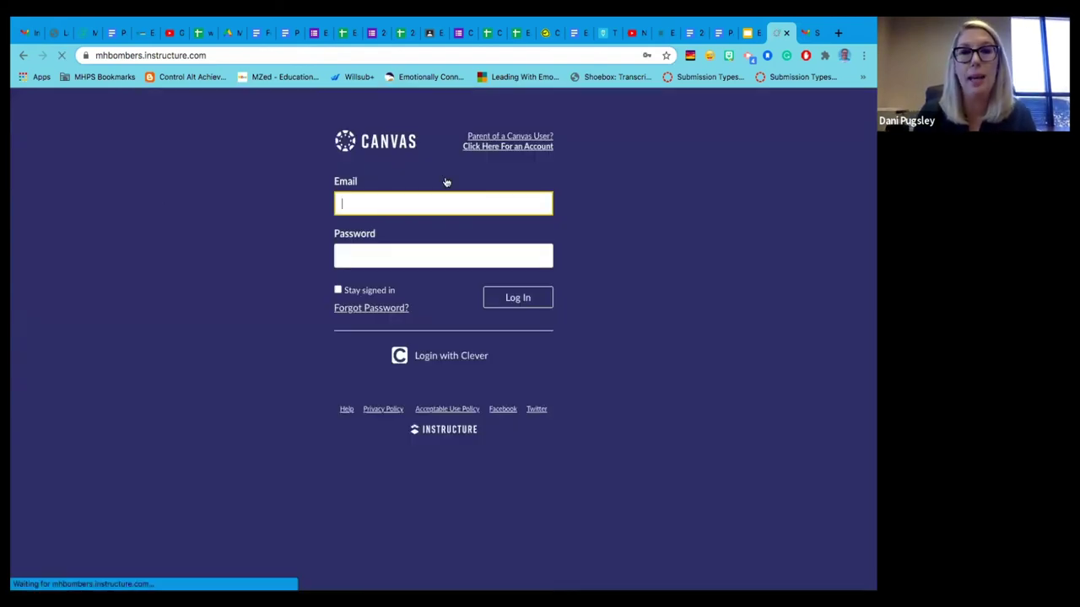
left_click(470, 358)
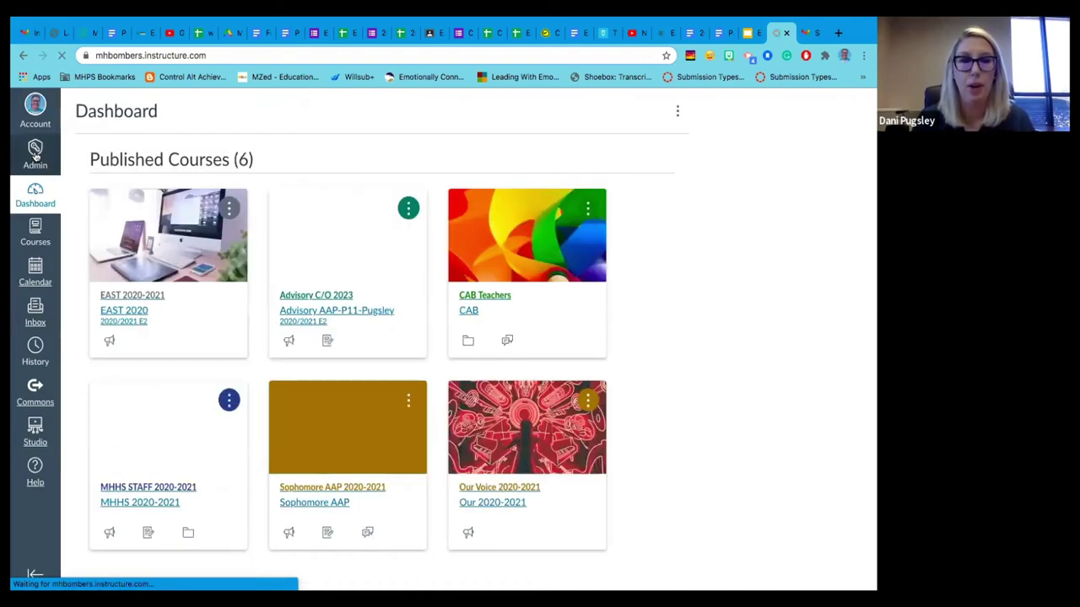
- Open the people list of the Mountain Home School District admin account, search for the student by first name, and act as that student
left_click(34, 150)
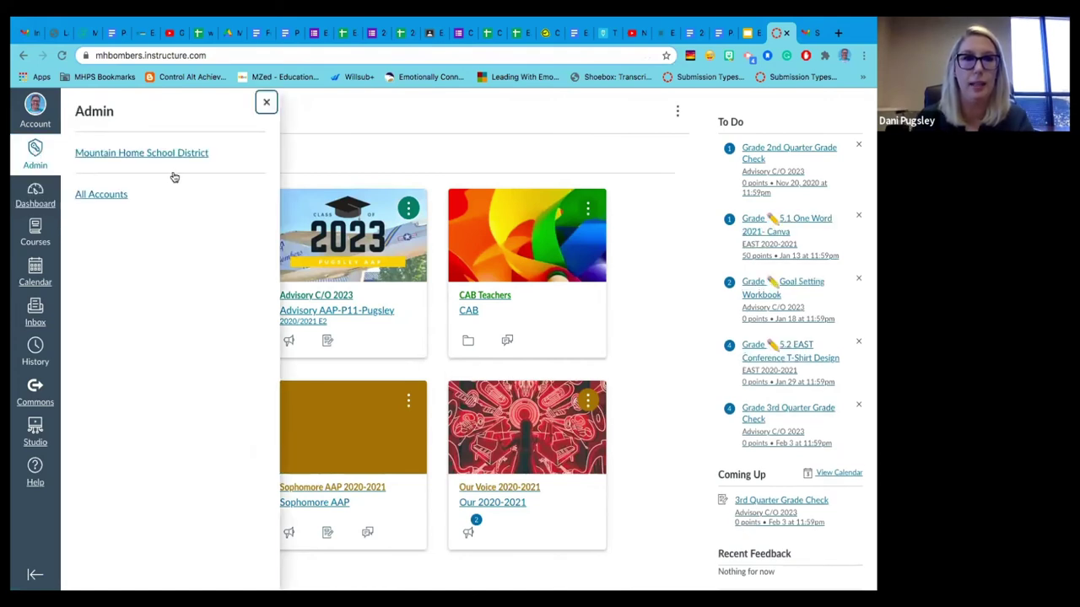
left_click(109, 196)
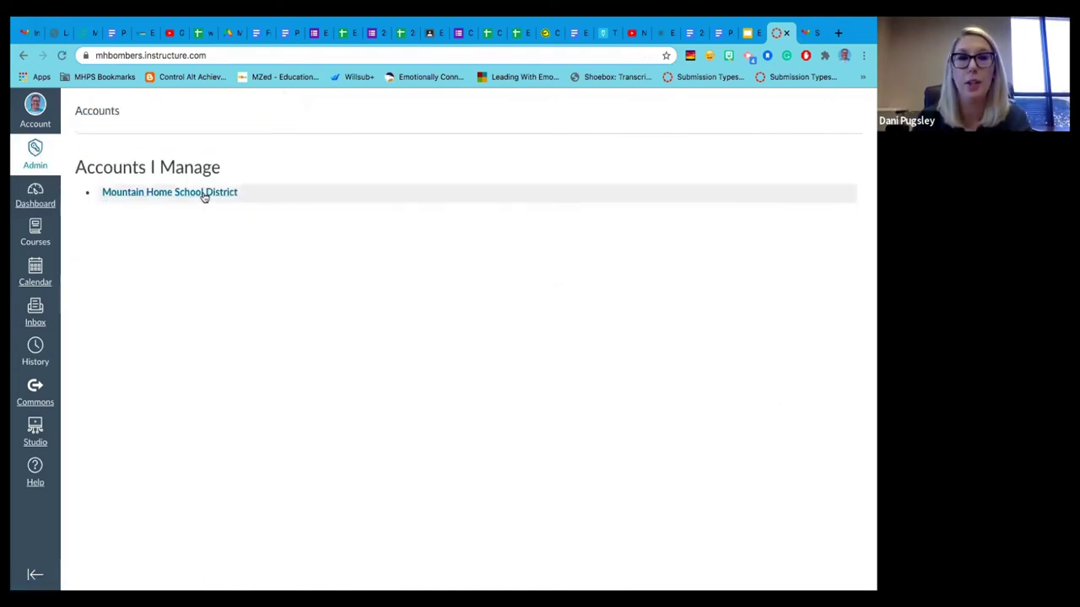
left_click(203, 195)
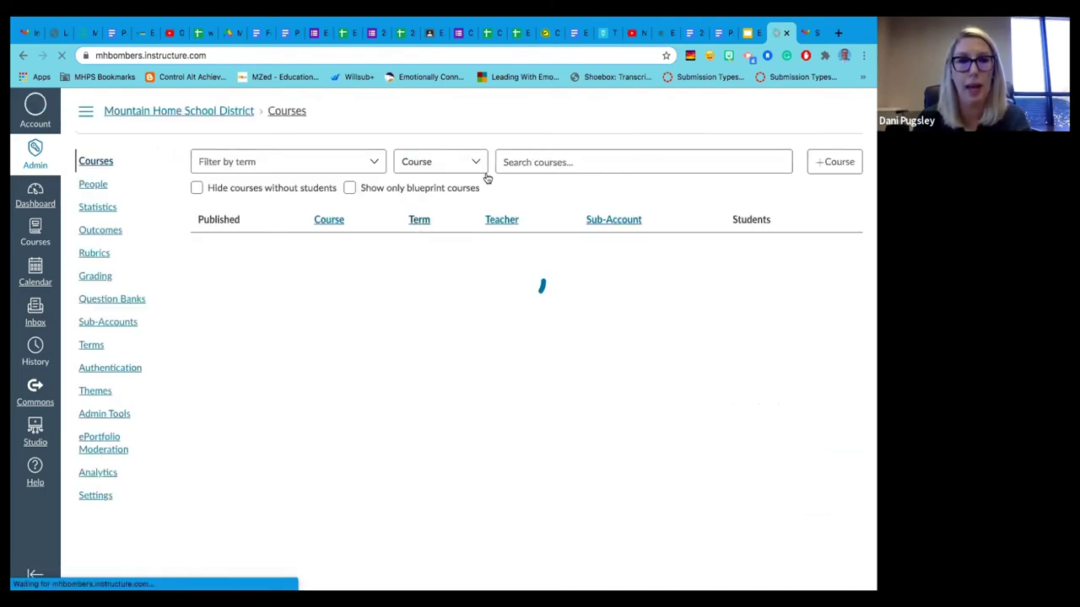
left_click(96, 183)
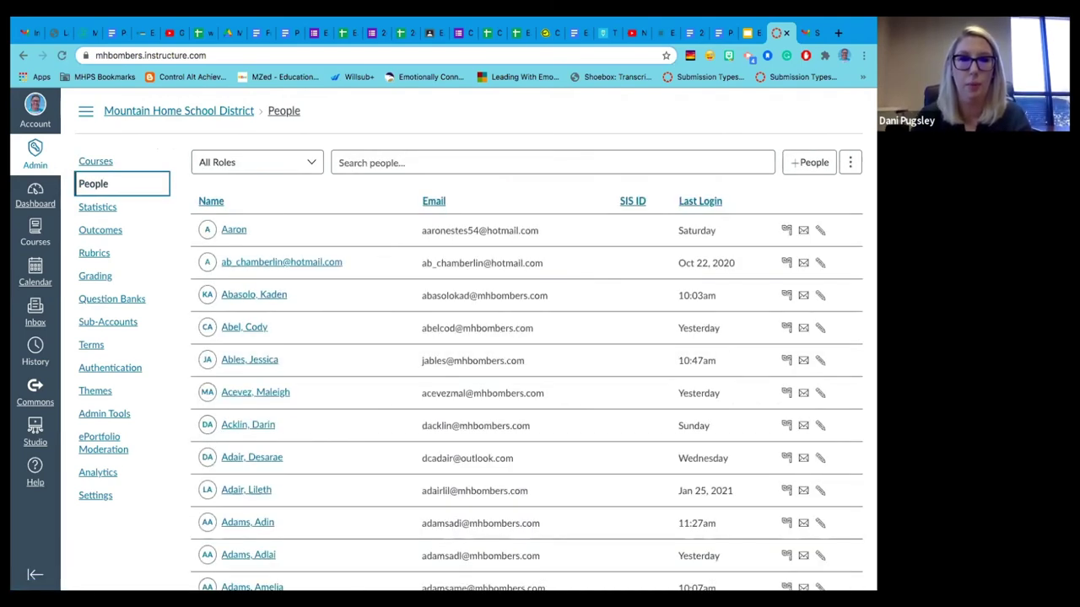
left_click(405, 163)
type("devyn")
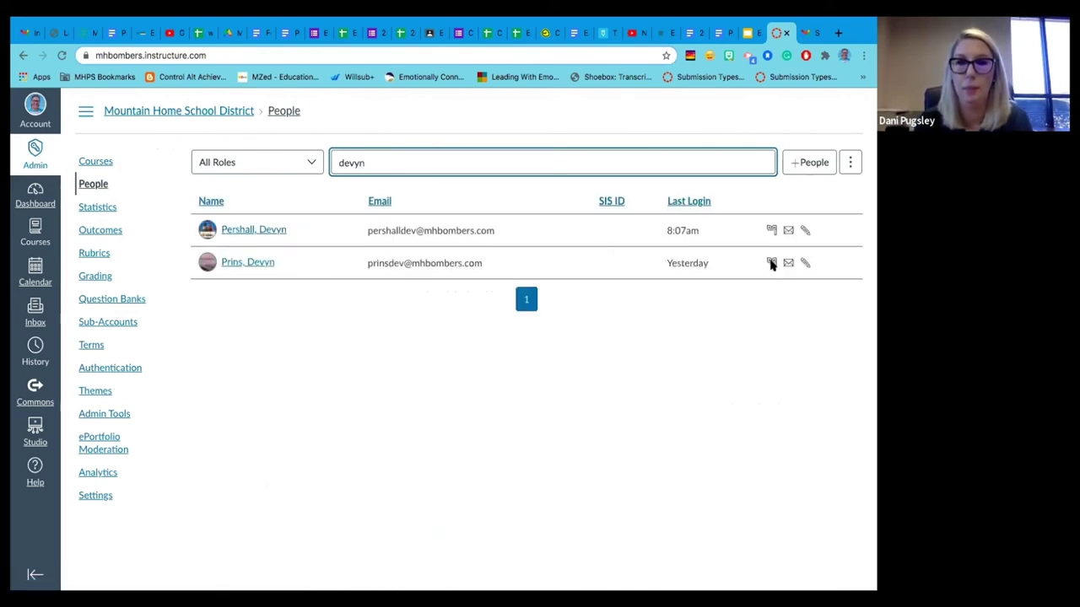
left_click(771, 264)
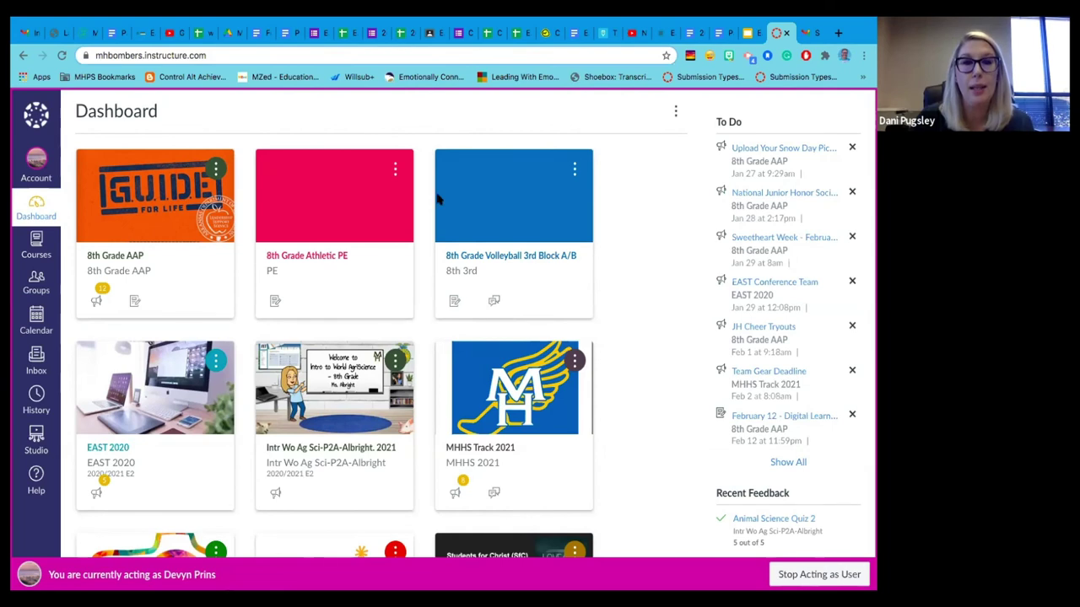
- View the nickname and color options of the 8th Grade Athletic PE card, close them, and look over the student's dashboard cards
left_click(395, 169)
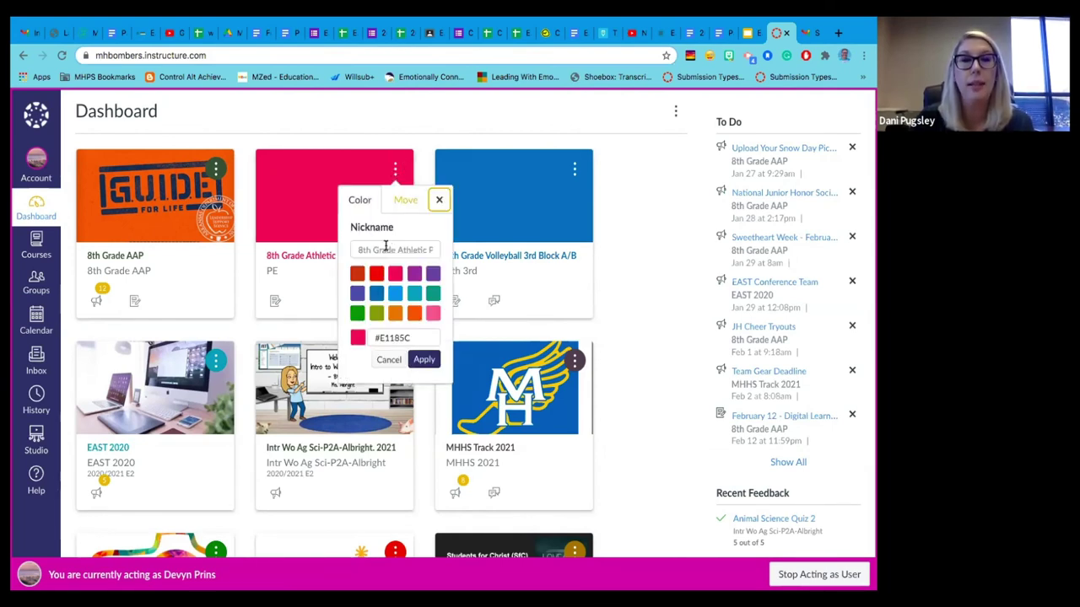
left_click(426, 135)
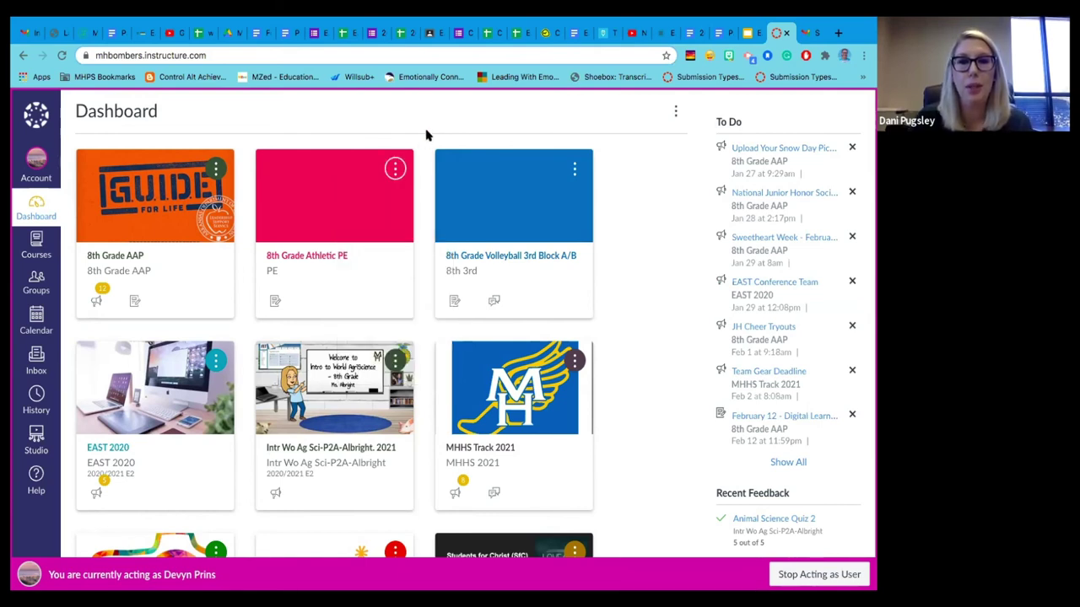
scroll(349, 439, "down", 1)
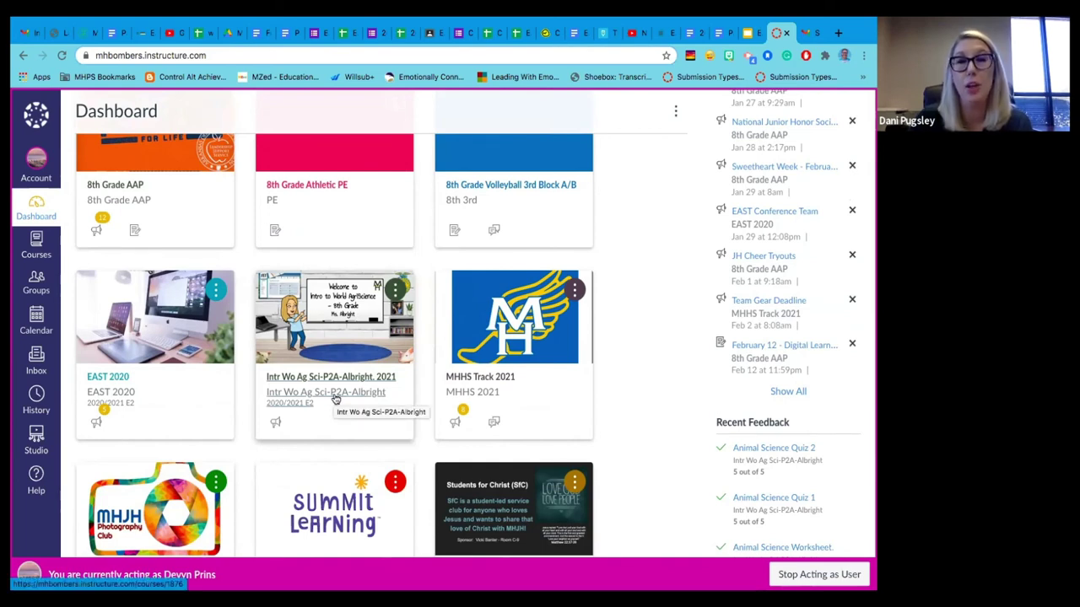
scroll(334, 399, "down", 1)
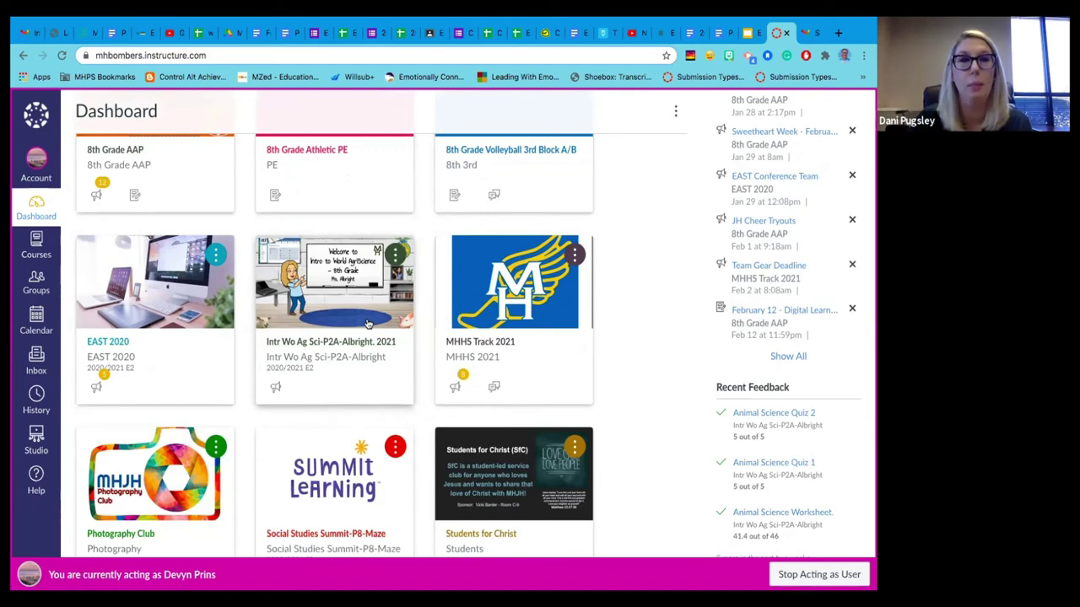
scroll(367, 323, "up", 2)
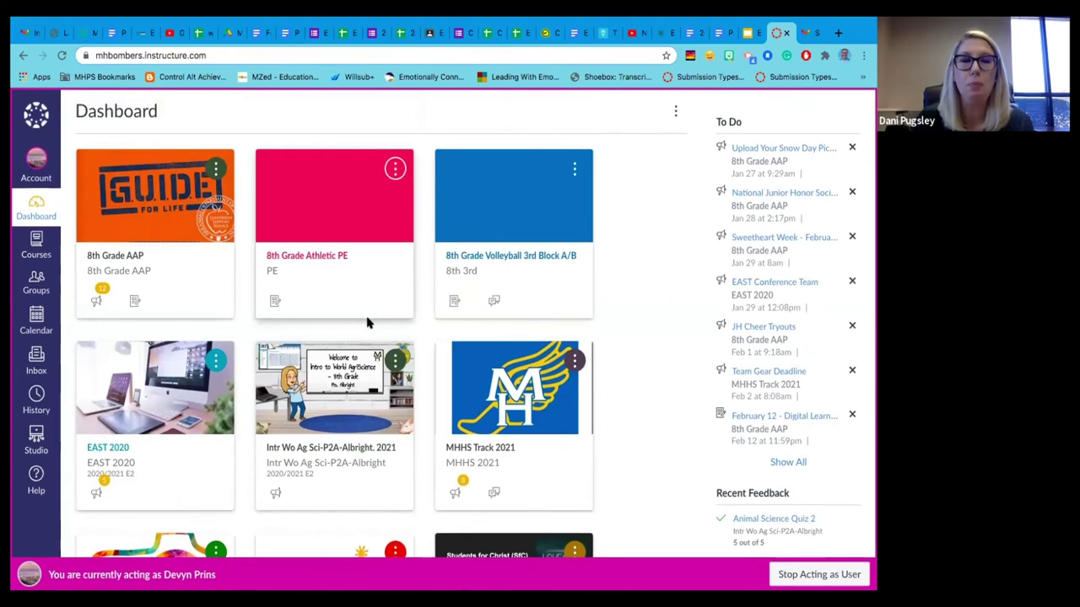
- Display the student dashboard in List View, review the planned items by date, and return it to Card View
left_click(675, 115)
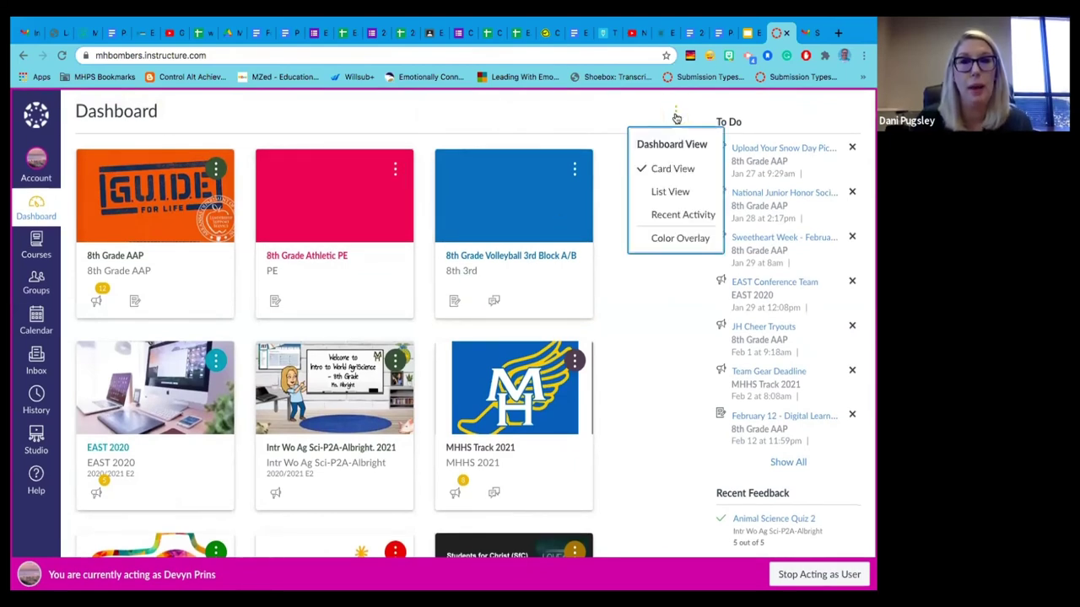
left_click(670, 192)
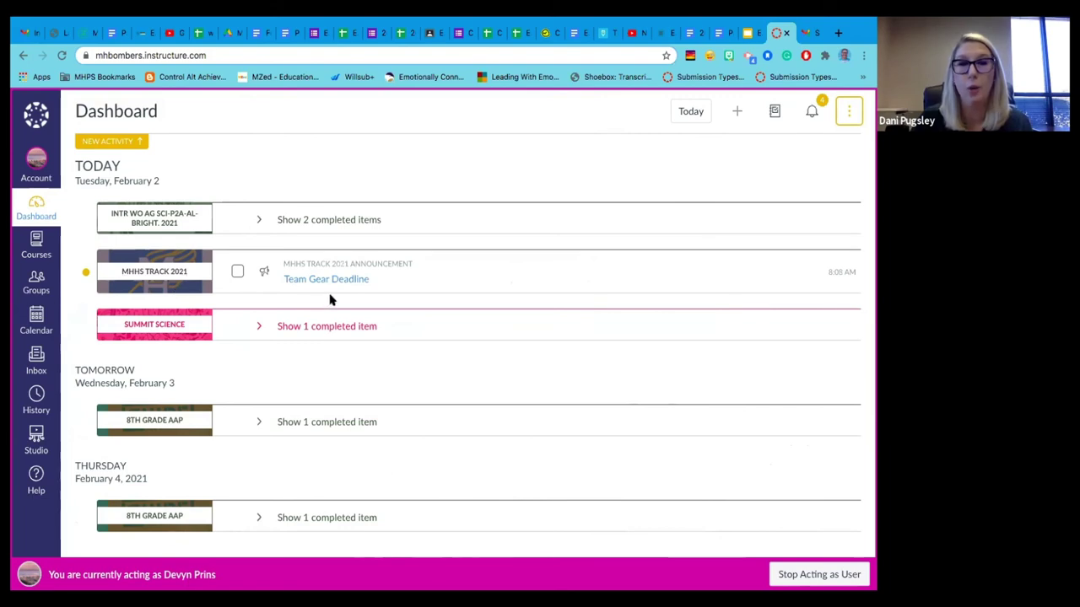
scroll(329, 300, "down", 5)
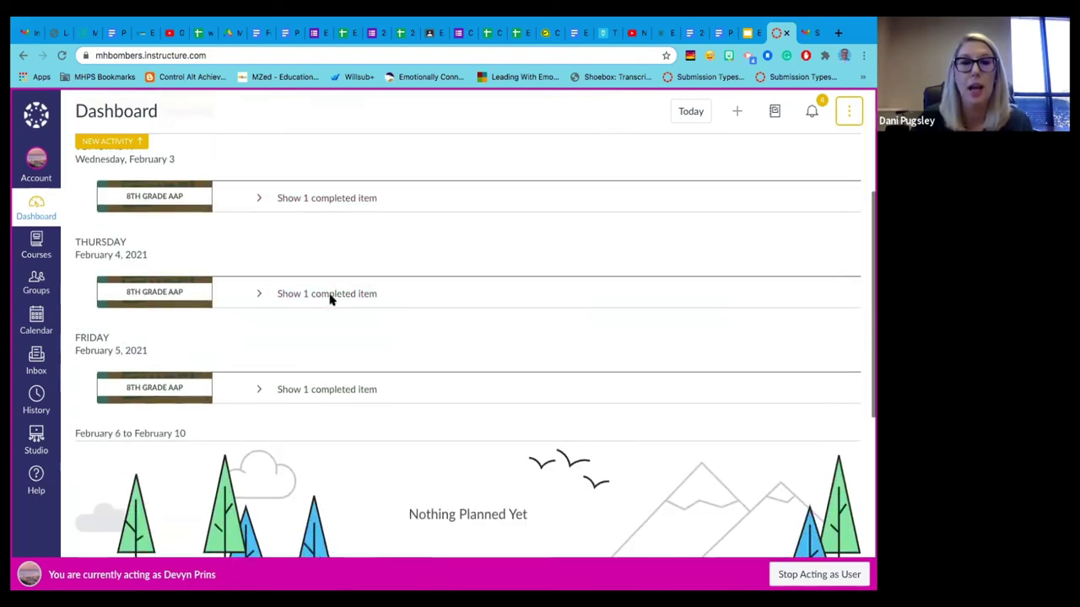
scroll(330, 300, "up", 6)
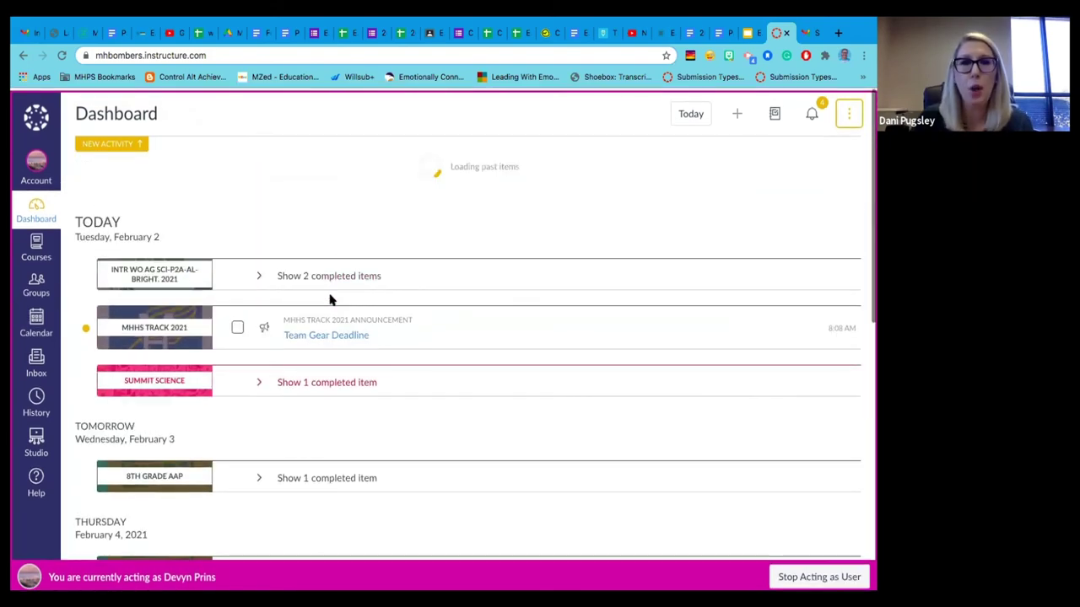
left_click(850, 109)
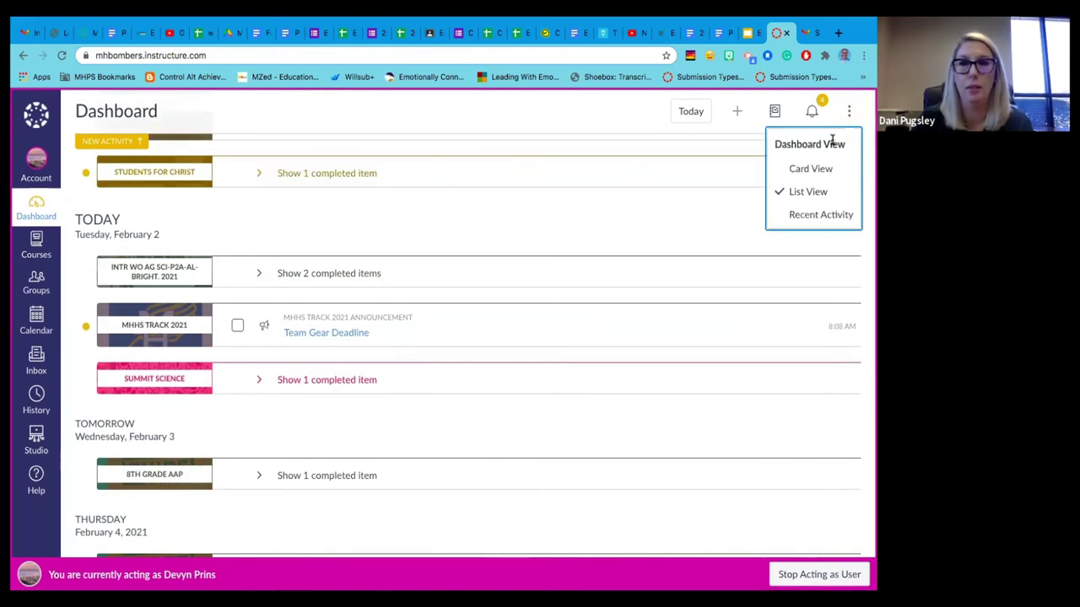
left_click(811, 174)
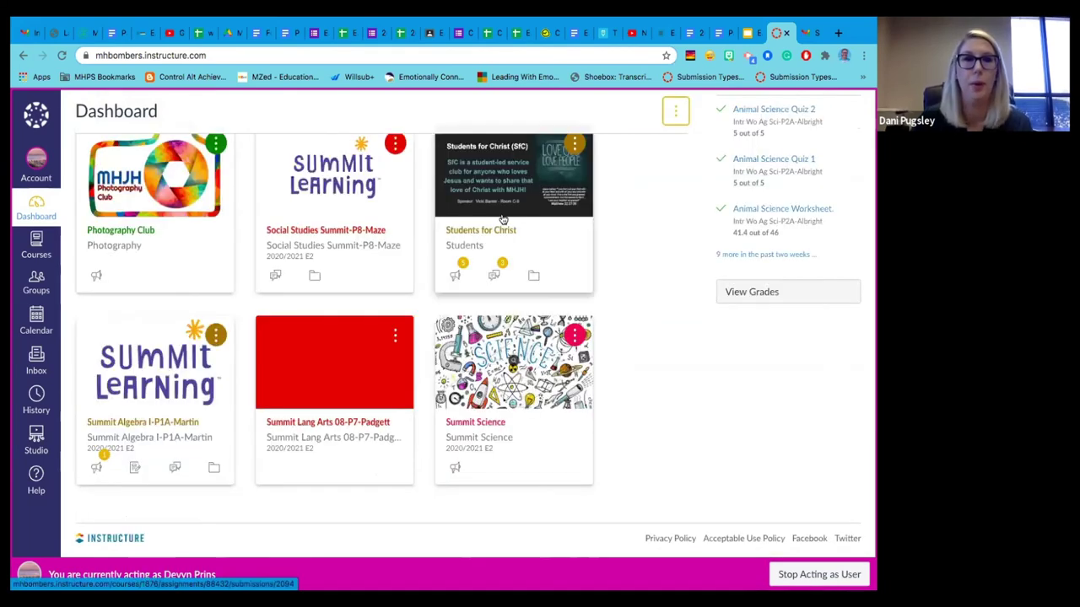
- Open the student's All Courses page from the course list and review the current and past enrollments
left_click(38, 245)
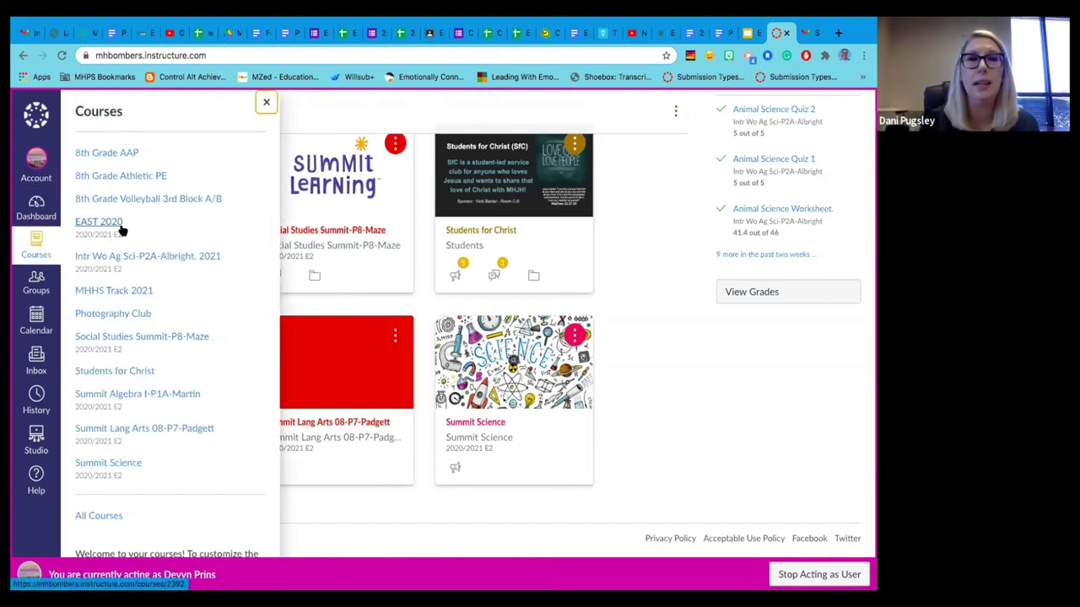
scroll(123, 230, "down", 1)
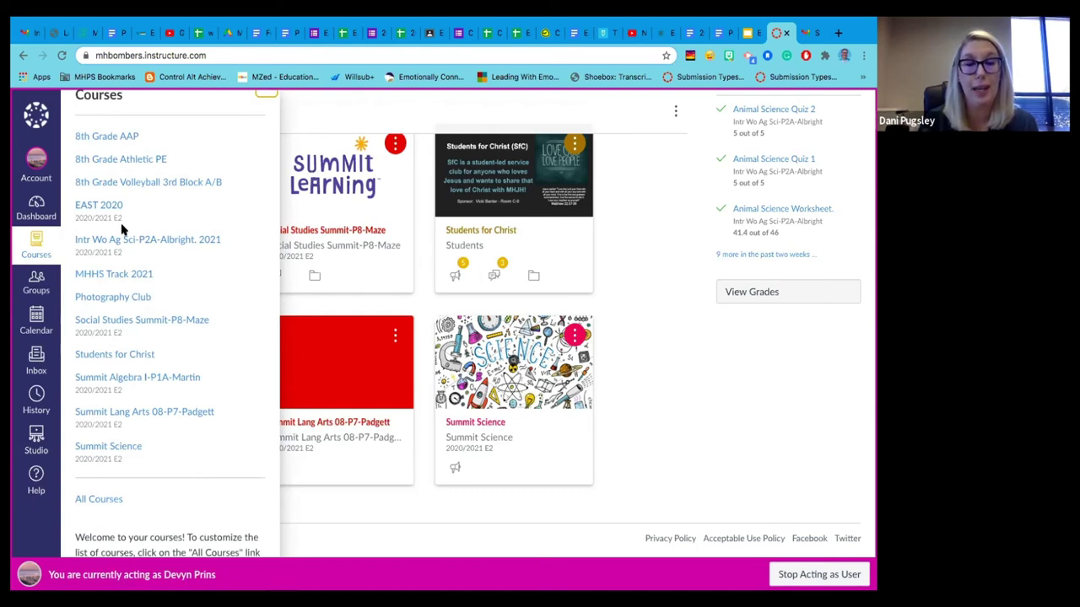
left_click(99, 499)
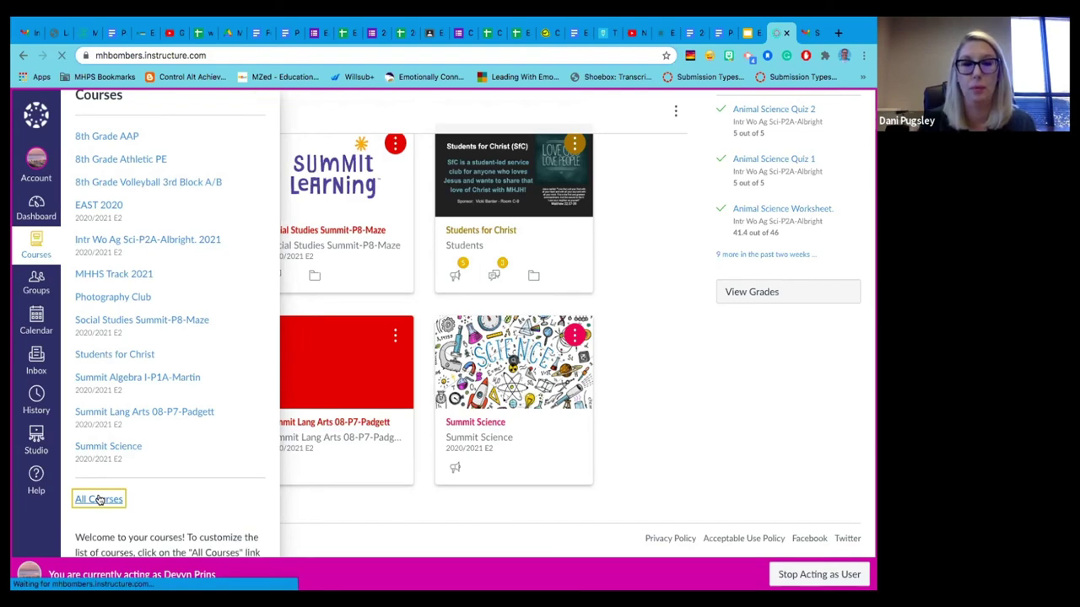
scroll(287, 405, "down", 1)
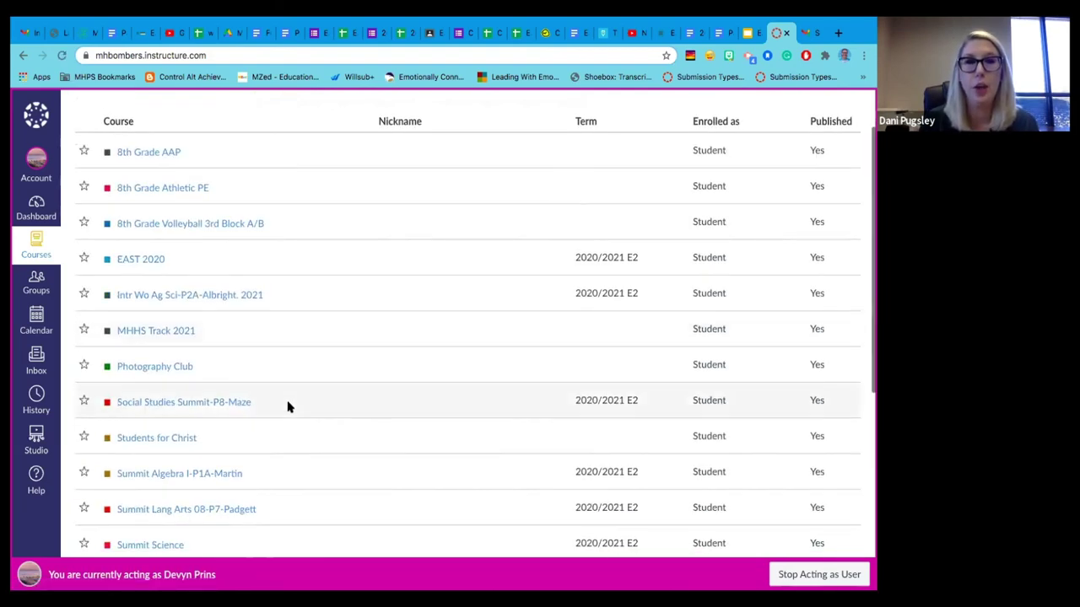
scroll(287, 406, "down", 4)
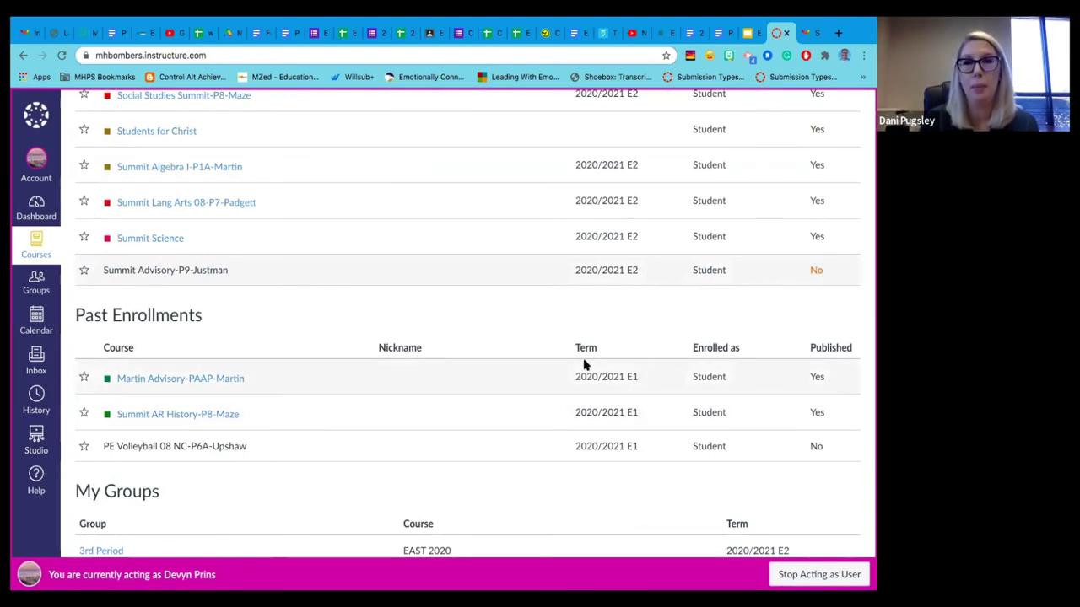
scroll(585, 364, "up", 2)
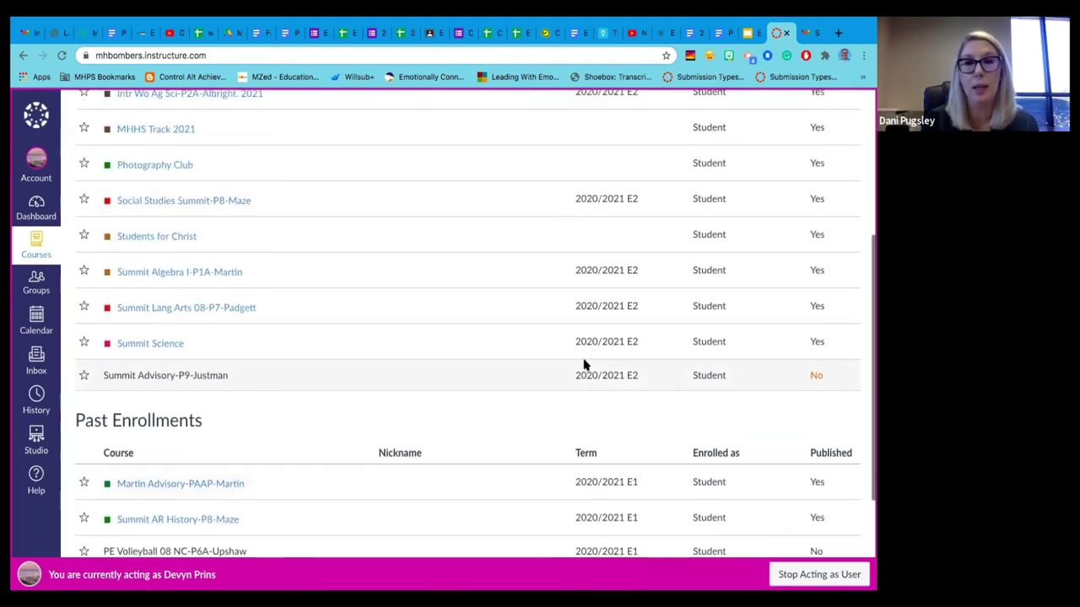
scroll(584, 364, "up", 4)
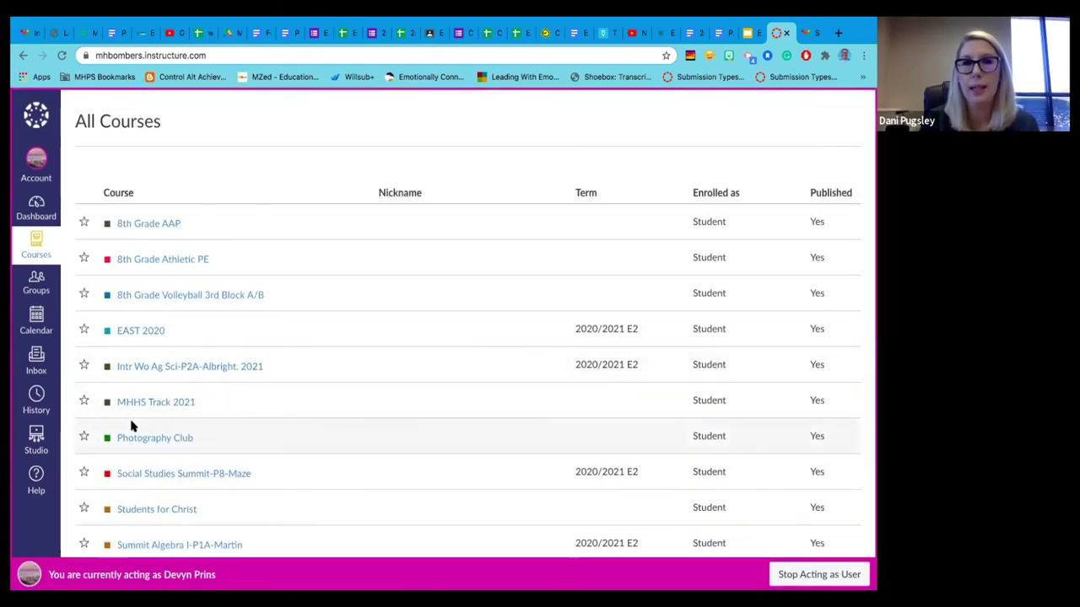
- Return to the dashboard, open the EAST 2020 course, and review its home page announcements and links
left_click(38, 213)
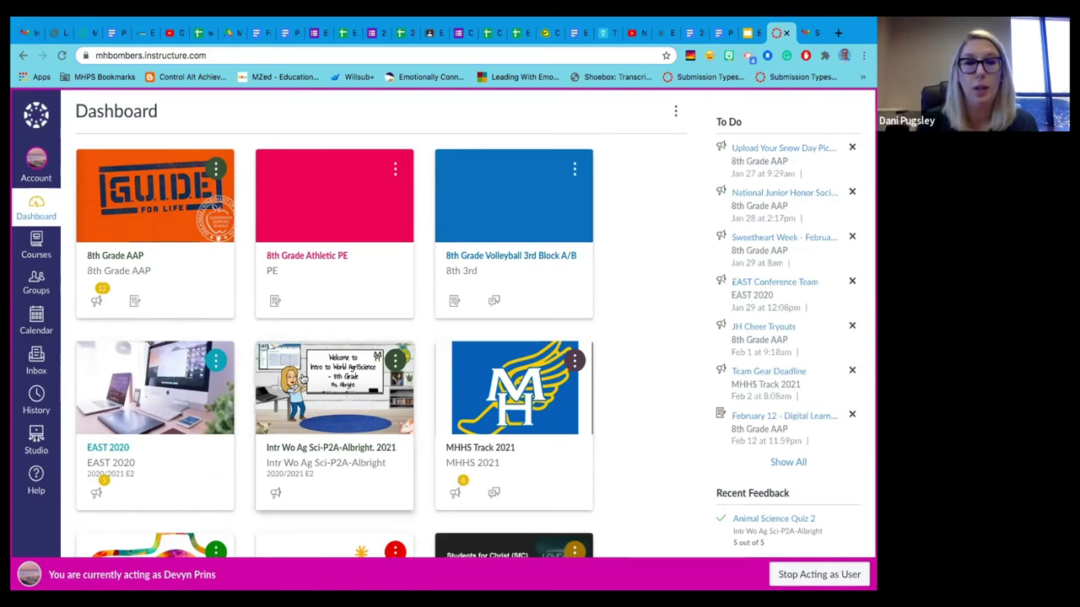
scroll(253, 363, "down", 1)
scroll(301, 378, "down", 2)
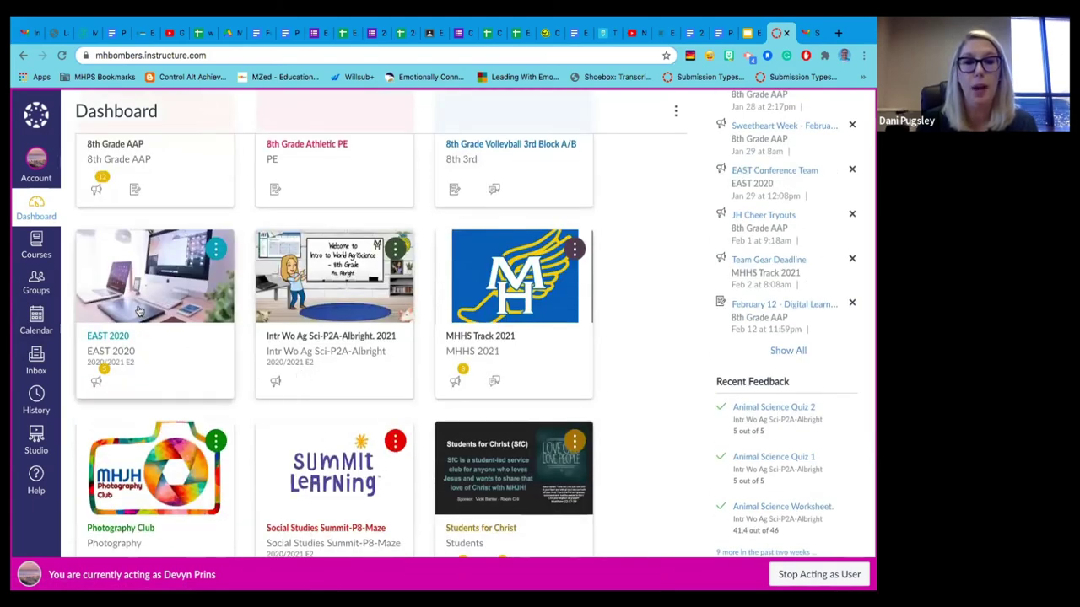
left_click(125, 334)
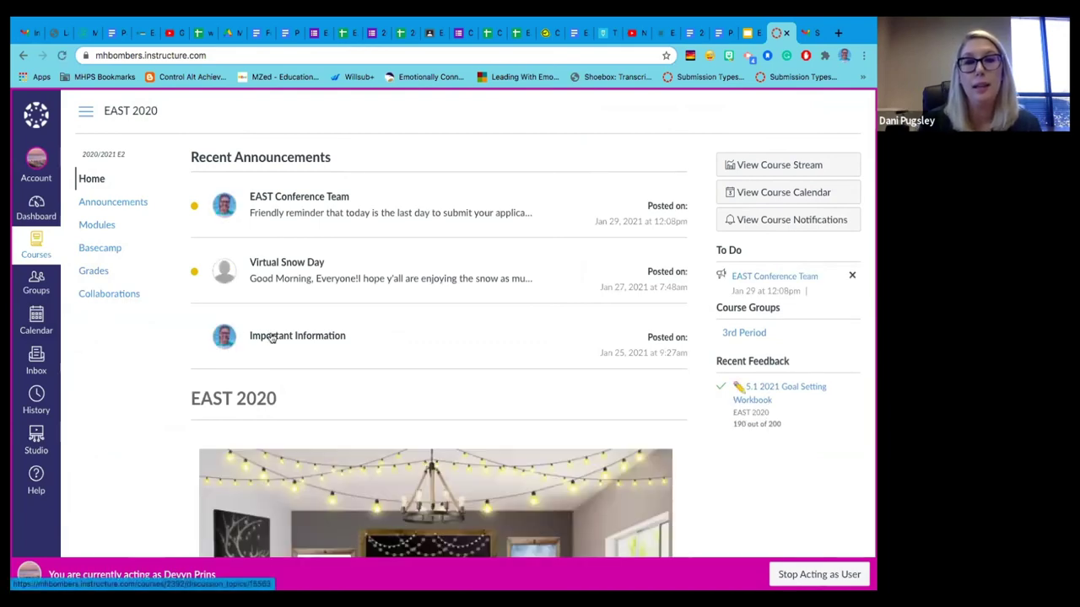
scroll(270, 337, "down", 2)
scroll(270, 338, "down", 5)
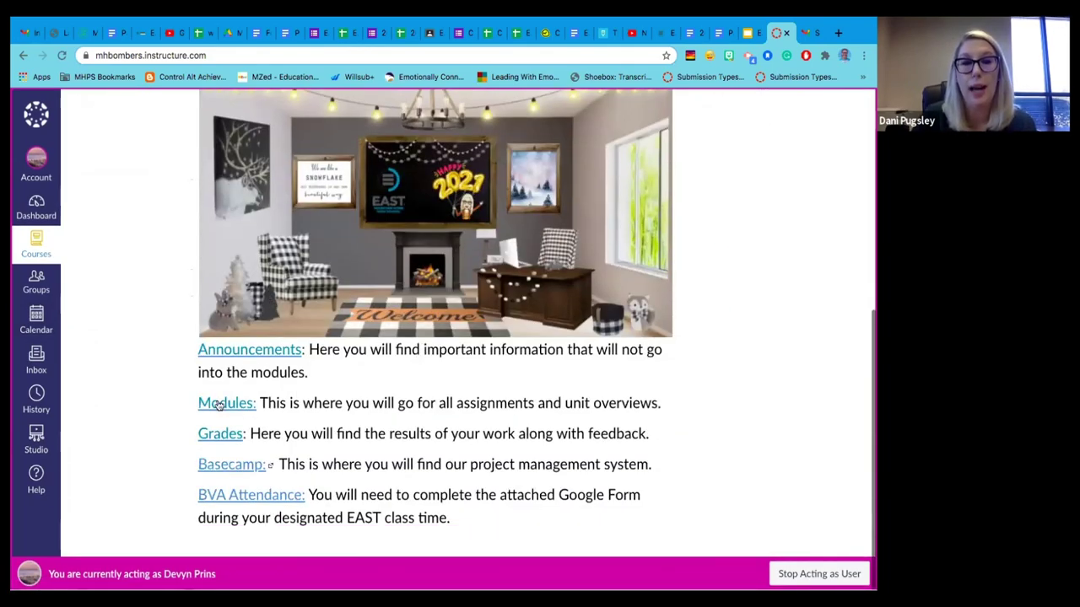
- Open the EAST 2020 modules, review the Unit 5 items, and view the 5.1 Christmas Break graded discussion
left_click(217, 404)
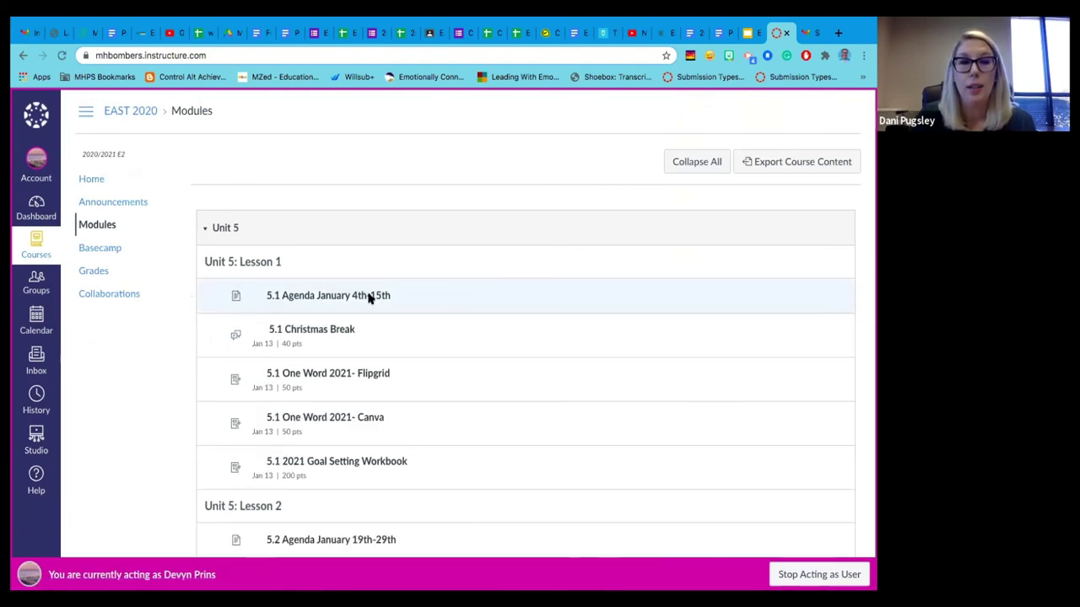
scroll(145, 152, "down", 1)
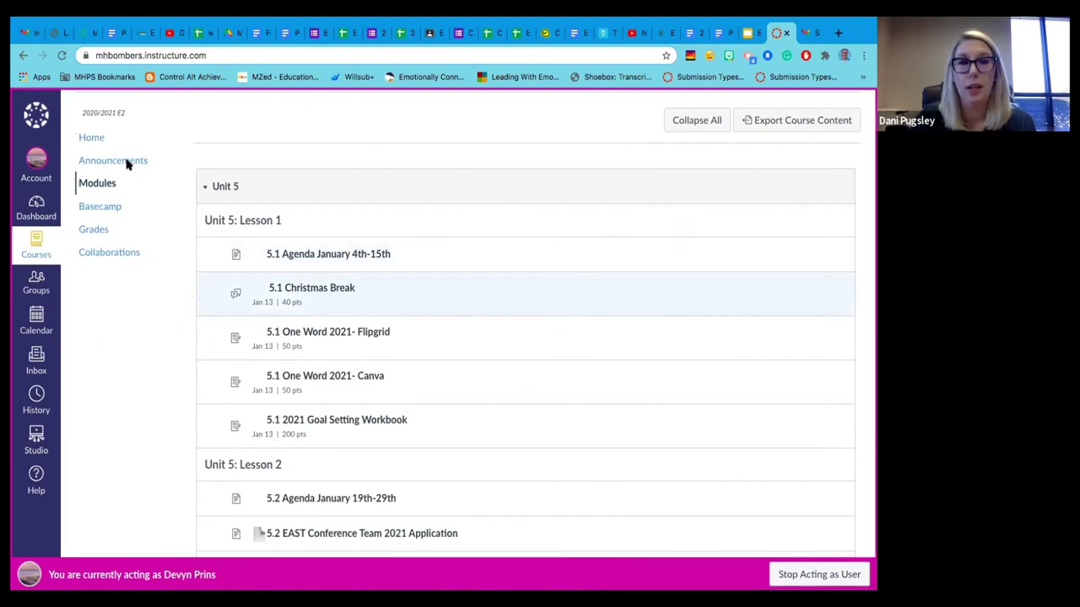
scroll(97, 240, "up", 1)
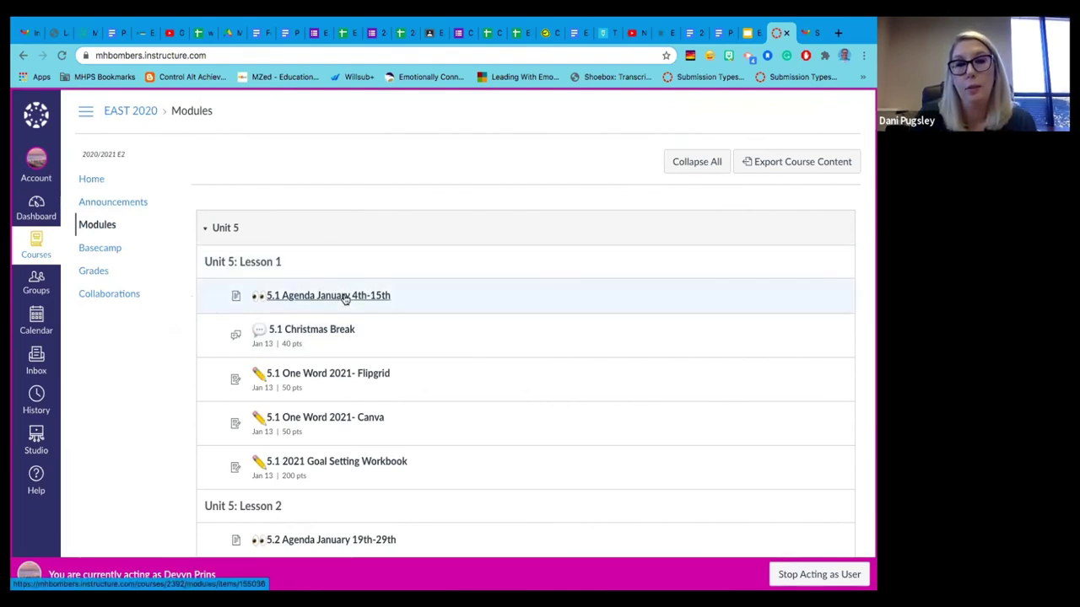
left_click(338, 330)
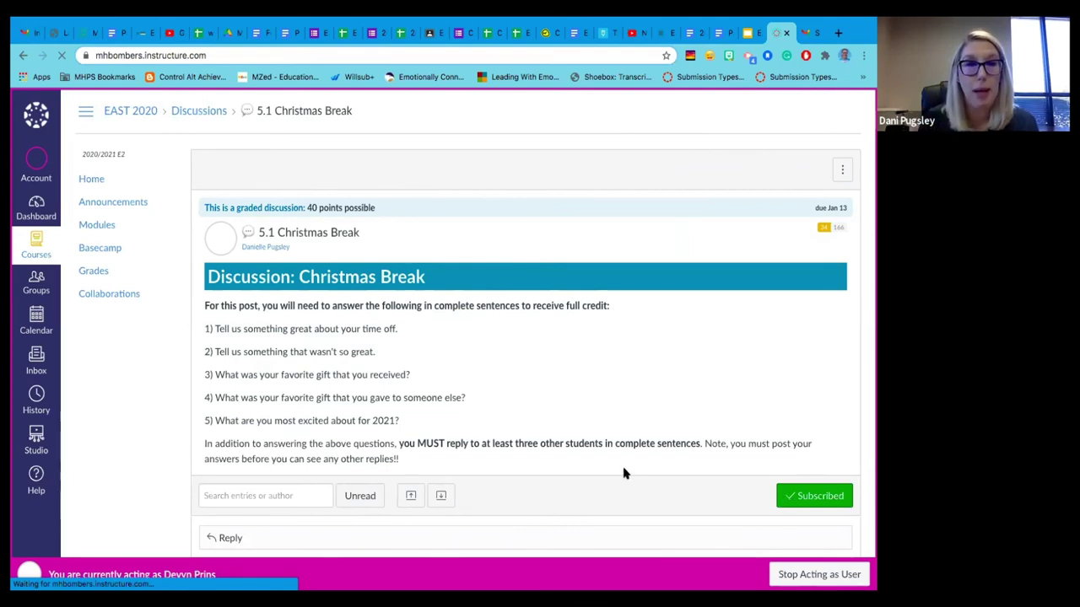
scroll(625, 474, "down", 1)
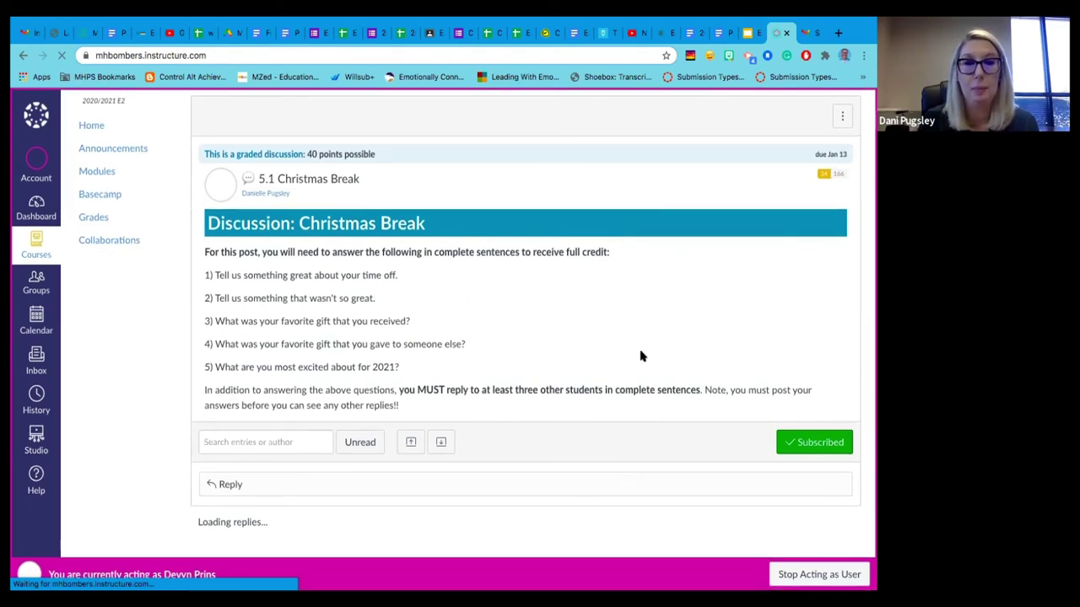
scroll(642, 355, "up", 1)
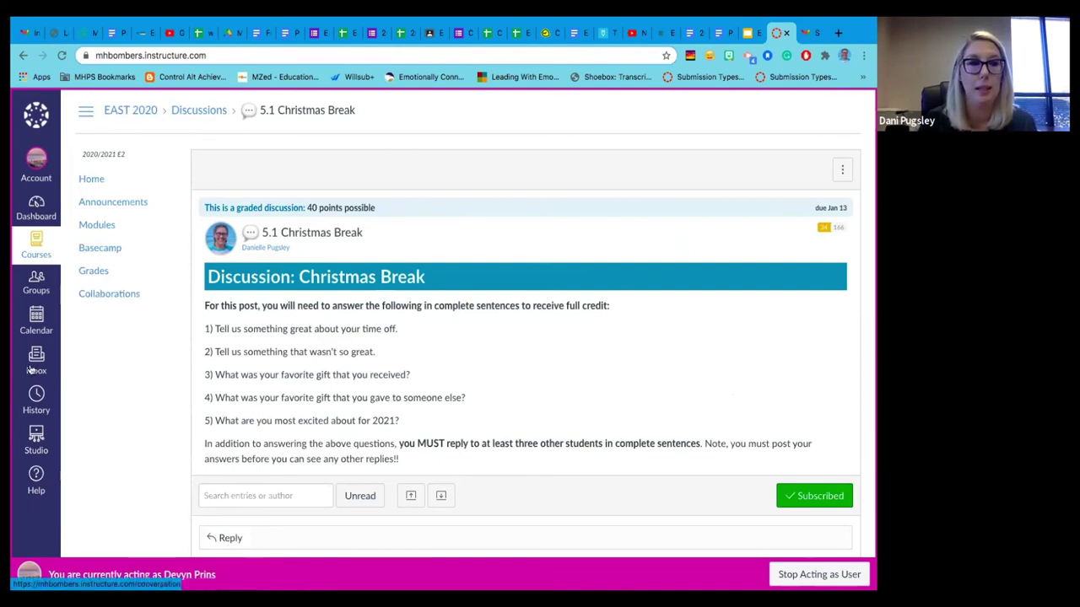
- Go back to the student's dashboard, view the account options, and close them
left_click(36, 207)
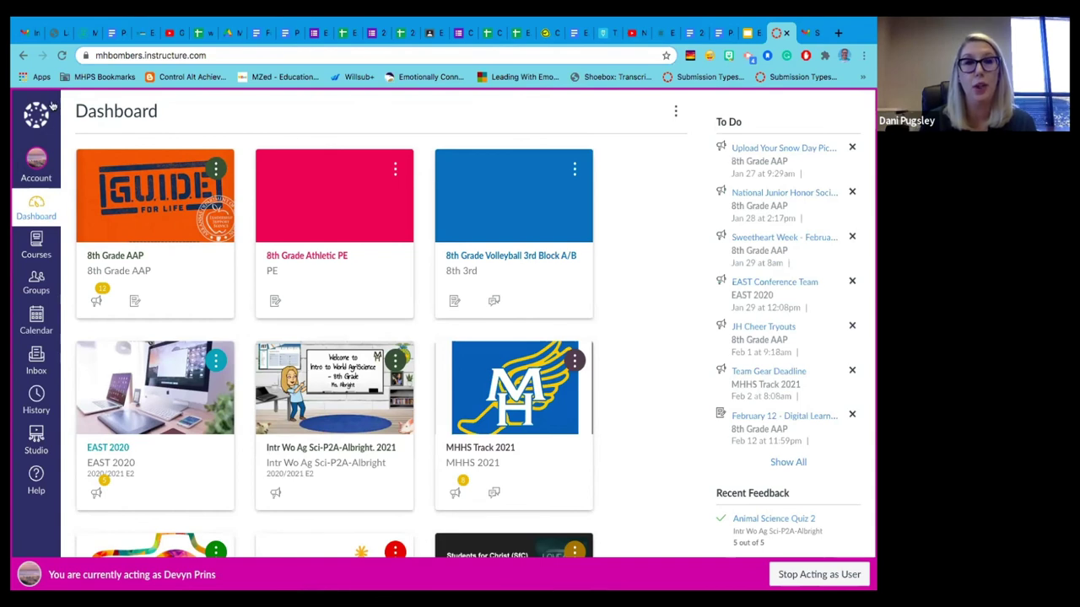
left_click(32, 168)
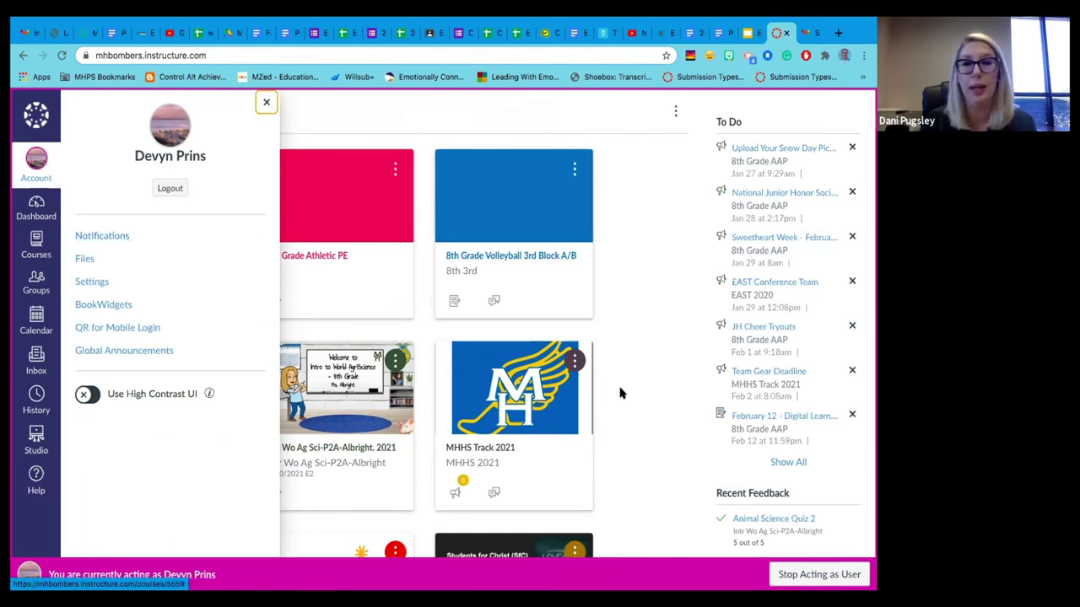
left_click(668, 412)
- Look through the remaining course cards on the dashboard and stop acting as the student
scroll(670, 411, "down", 5)
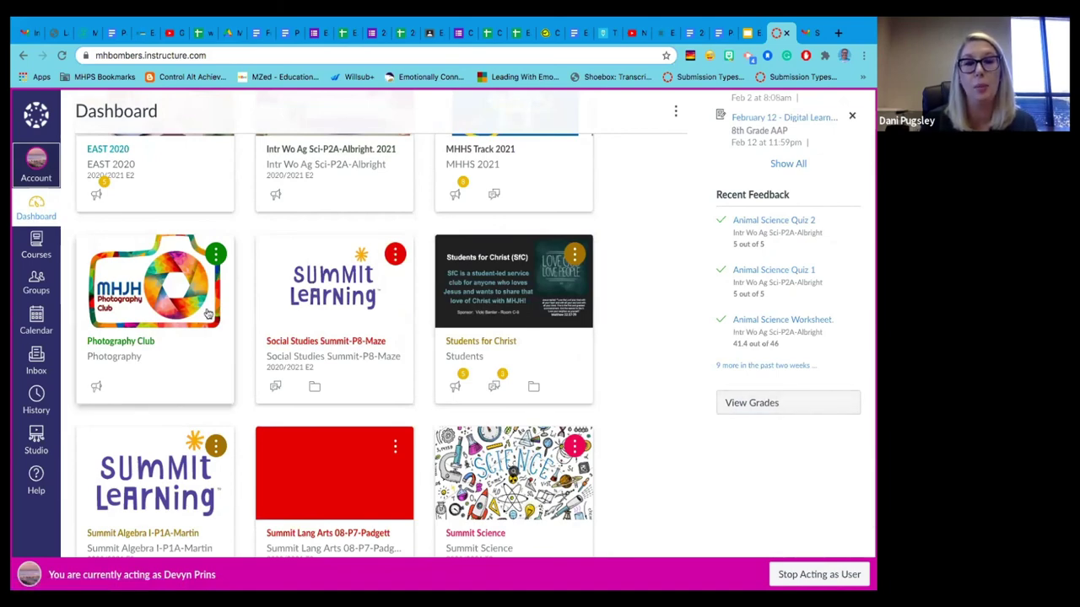
scroll(207, 313, "down", 2)
scroll(208, 311, "up", 5)
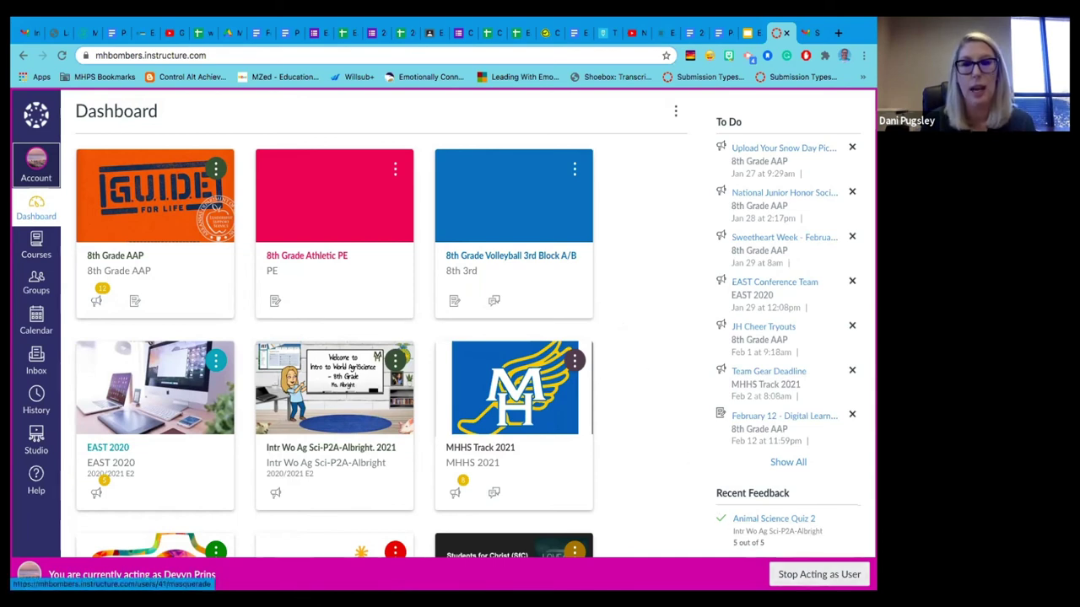
left_click(818, 574)
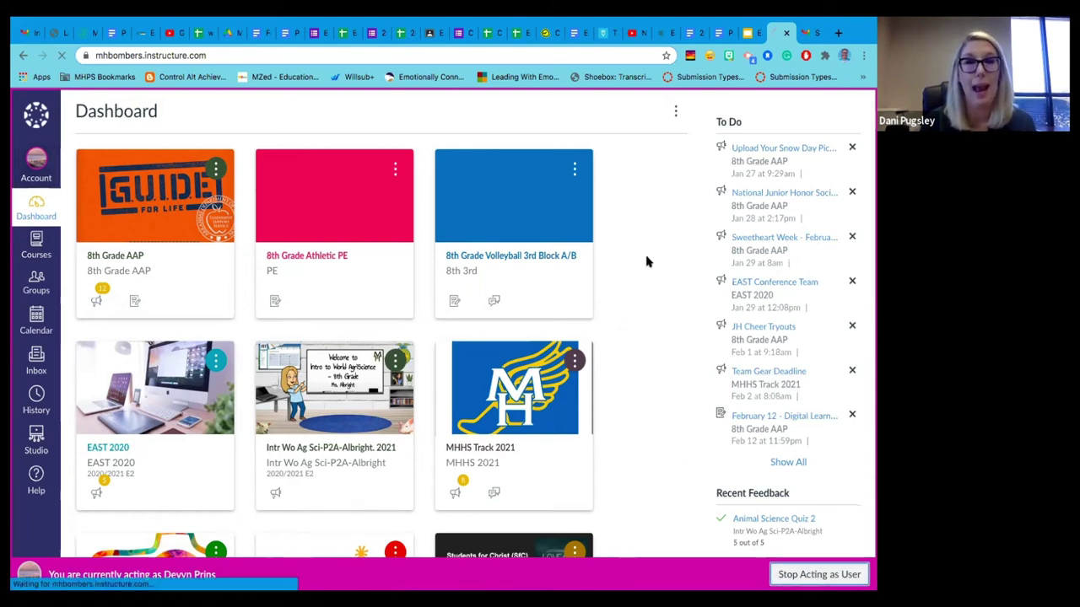